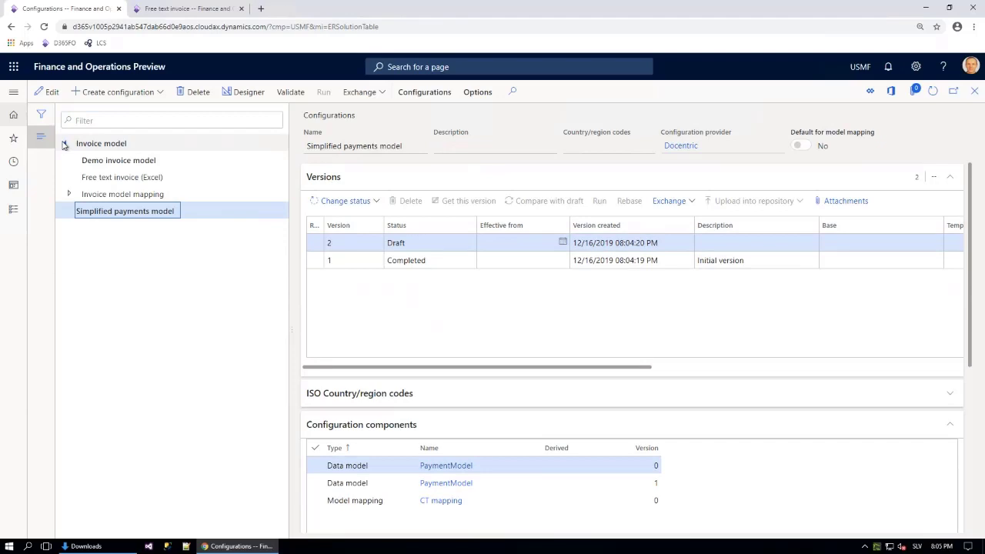
Open the Demo invoice model configuration in the designer and look through its list of data model nodes
{"action": "left_click", "coordinate": [114, 161]}
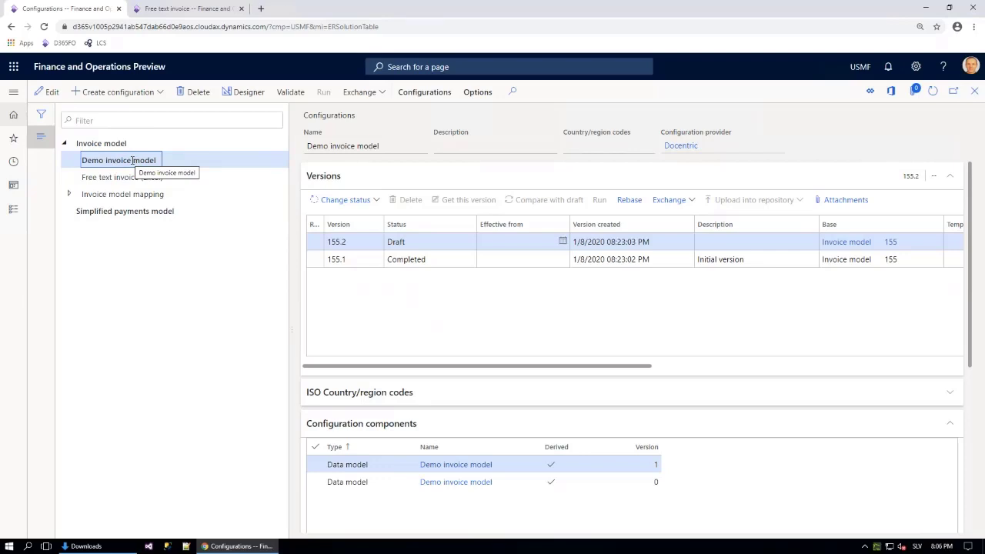
{"action": "left_click", "coordinate": [246, 93]}
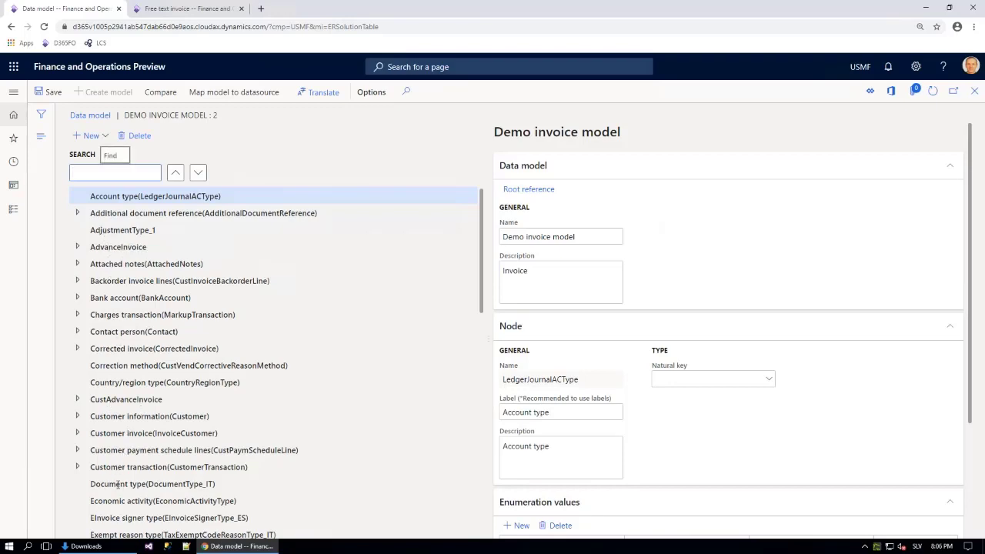
{"action": "scroll", "coordinate": [117, 483], "scroll_direction": "down", "scroll_amount": 10}
{"action": "scroll", "coordinate": [115, 508], "scroll_direction": "up", "scroll_amount": 1}
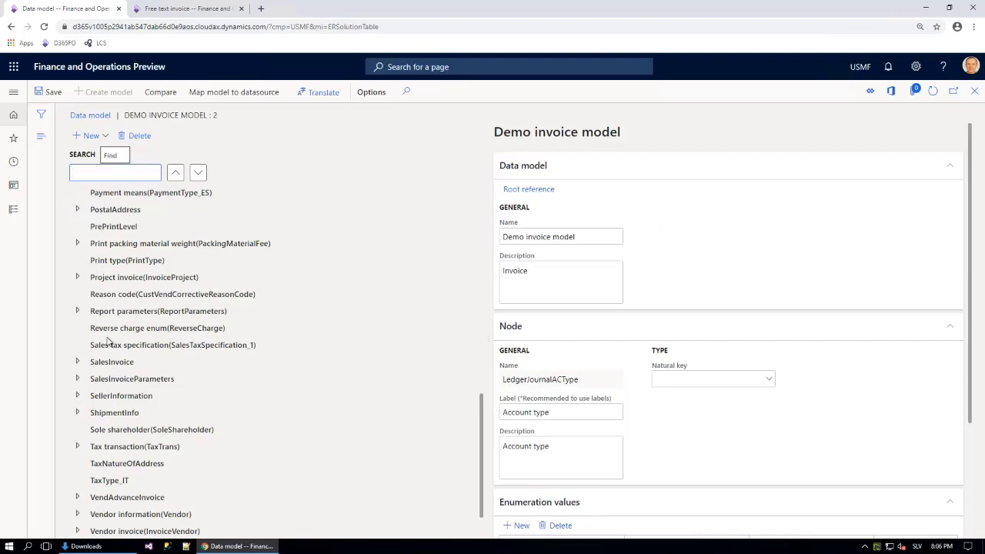
{"action": "scroll", "coordinate": [108, 340], "scroll_direction": "up", "scroll_amount": 1}
{"action": "scroll", "coordinate": [108, 324], "scroll_direction": "up", "scroll_amount": 8}
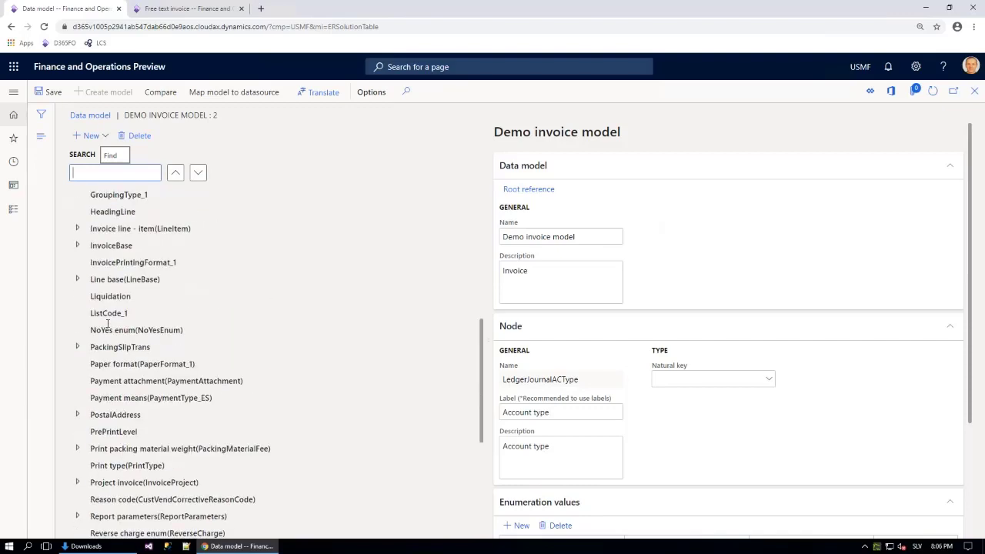
{"action": "scroll", "coordinate": [108, 324], "scroll_direction": "up", "scroll_amount": 2}
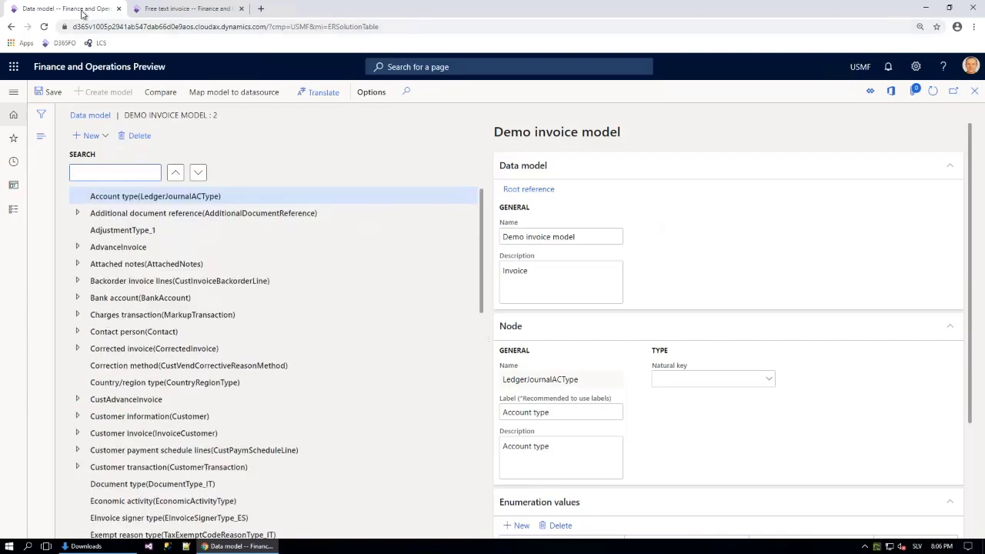
Duplicate the browser tab and open the Demo invoice model mapping, found beneath Invoice model mapping, in the designer
{"action": "right_click", "coordinate": [85, 13]}
{"action": "left_click", "coordinate": [106, 50]}
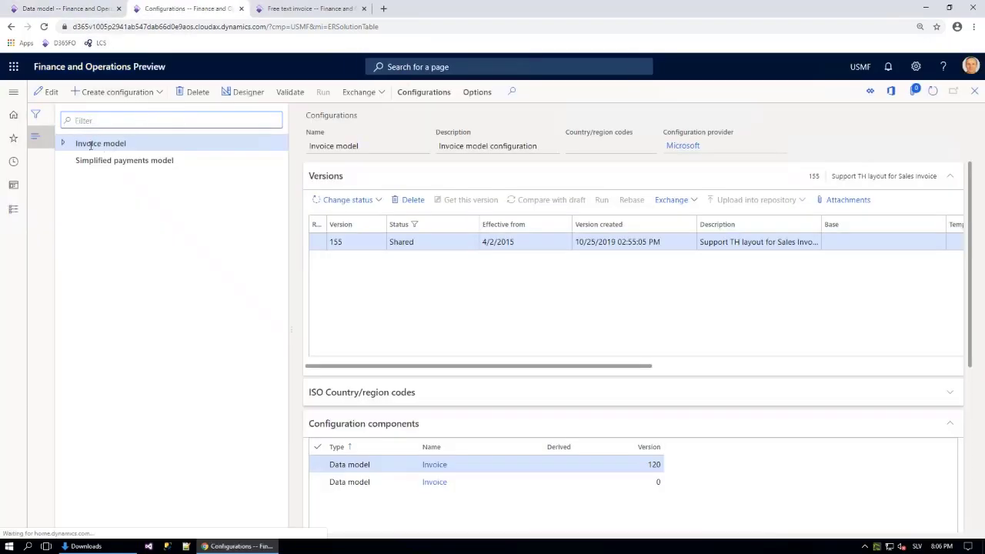
{"action": "left_click", "coordinate": [65, 145]}
{"action": "left_click", "coordinate": [69, 195]}
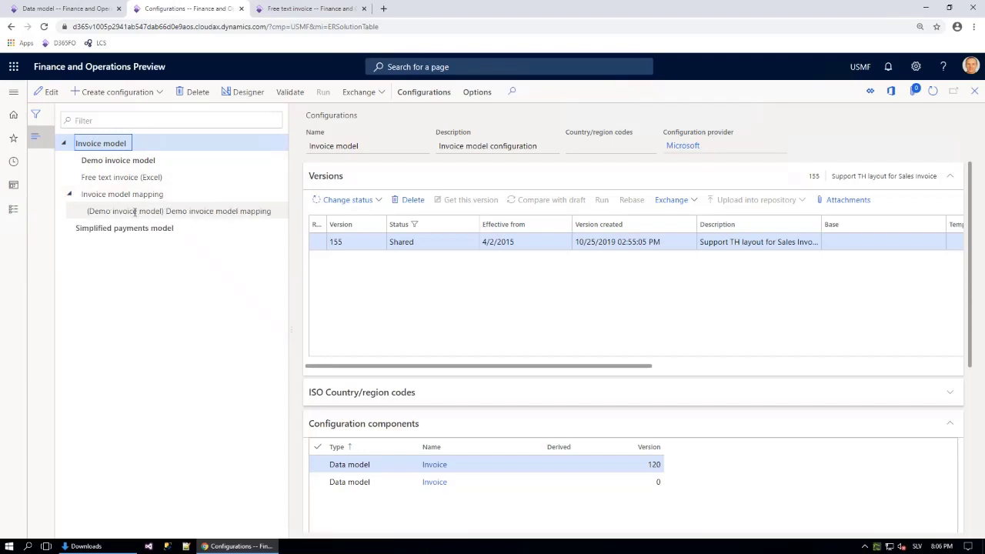
{"action": "left_click", "coordinate": [154, 212]}
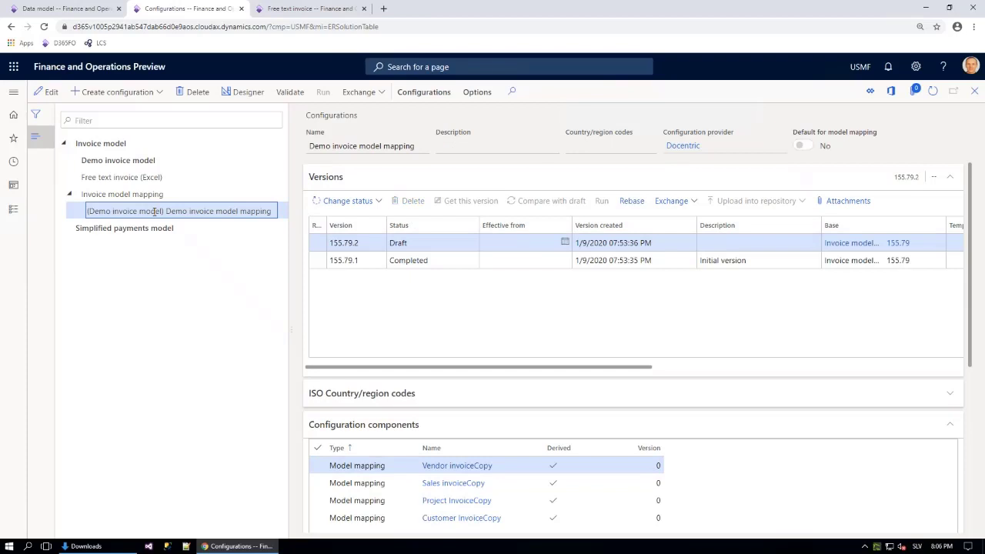
{"action": "left_click", "coordinate": [248, 93]}
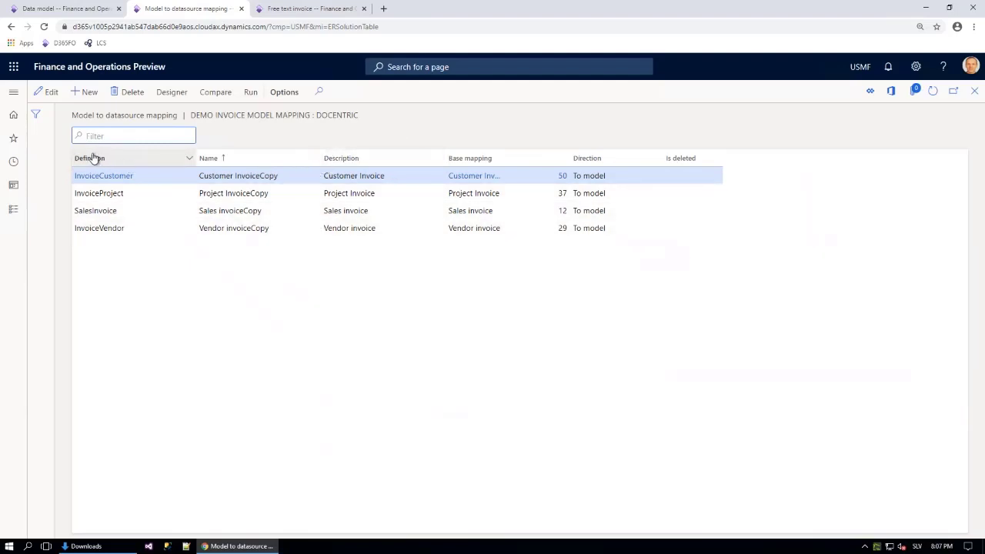
Copy the InvoiceCustomer definition name from the mapping list and search for it in the Demo invoice model's data model
{"action": "mouse_move", "coordinate": [126, 182]}
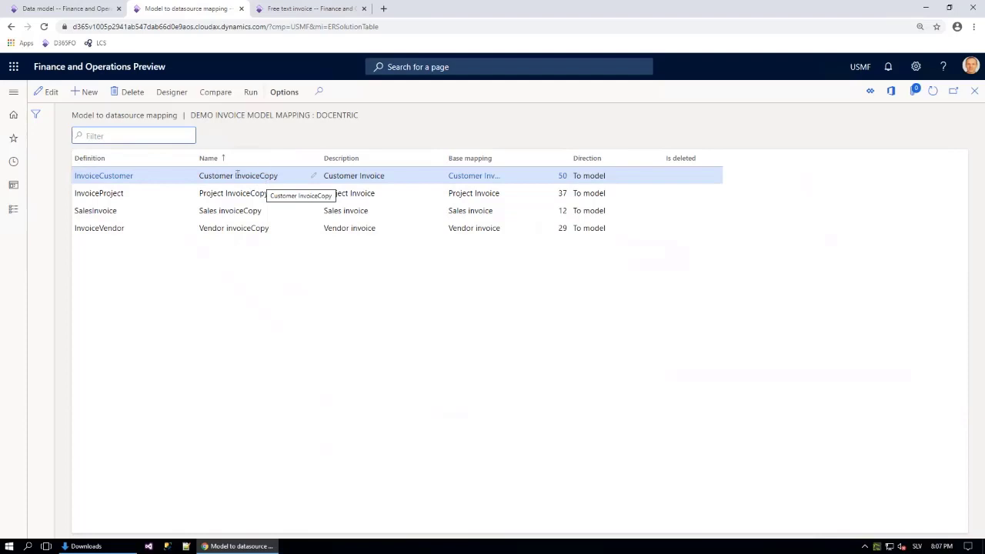
{"action": "left_click", "coordinate": [145, 175]}
{"action": "left_click_drag", "start_coordinate": [136, 175], "coordinate": [73, 175]}
{"action": "right_click", "coordinate": [104, 176]}
{"action": "left_click", "coordinate": [117, 186]}
{"action": "left_click", "coordinate": [71, 9]}
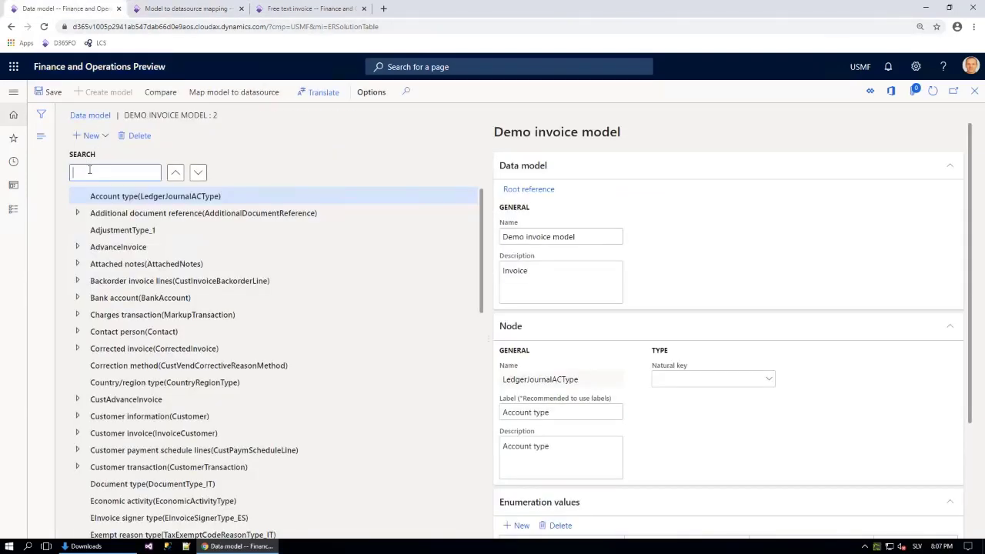
{"action": "key", "text": "ctrl+v"}
{"action": "left_click", "coordinate": [198, 175]}
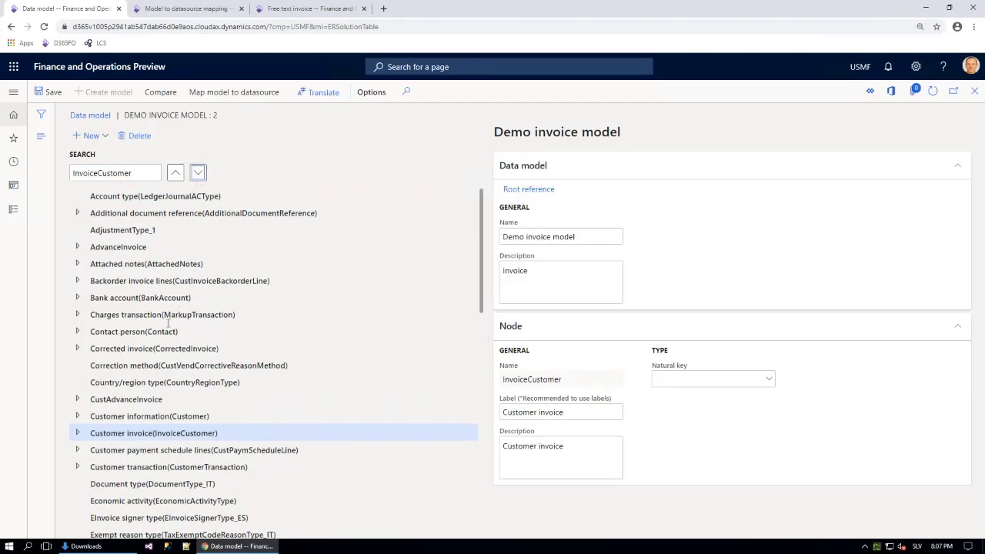
Expand the Customer invoice node, follow its Base invoice reference to the InvoiceBase node and expand that node
{"action": "left_click", "coordinate": [78, 433]}
{"action": "scroll", "coordinate": [120, 396], "scroll_direction": "down", "scroll_amount": 3}
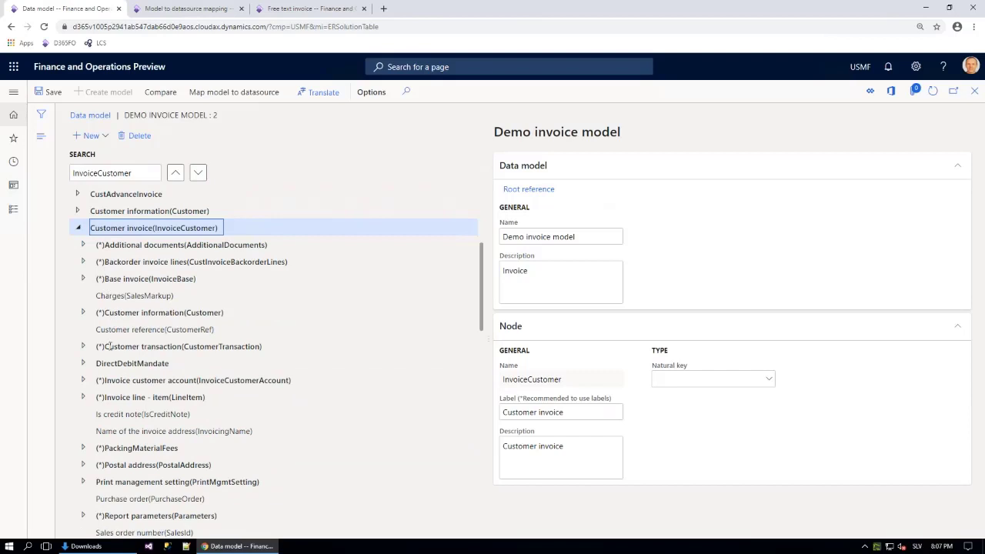
{"action": "left_click", "coordinate": [131, 279]}
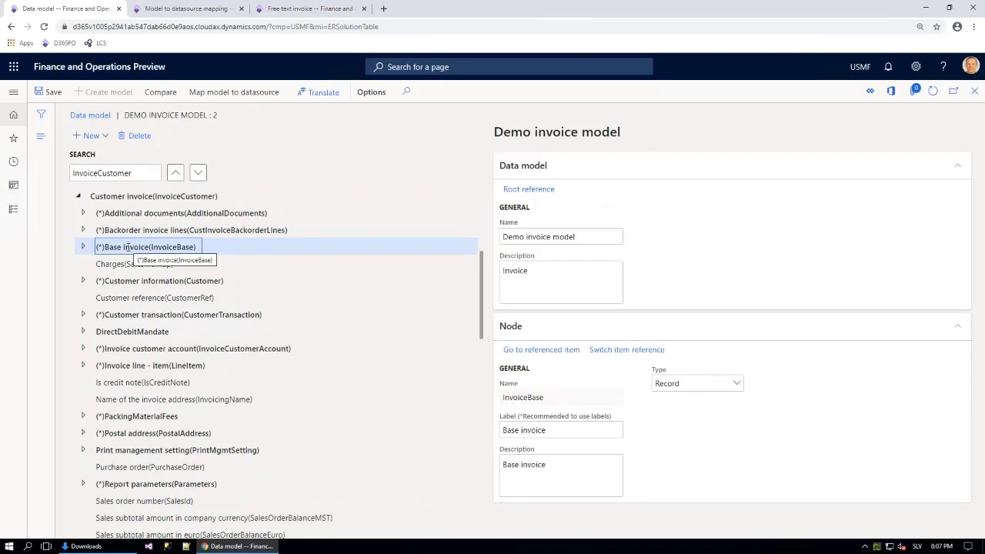
{"action": "left_click", "coordinate": [541, 350]}
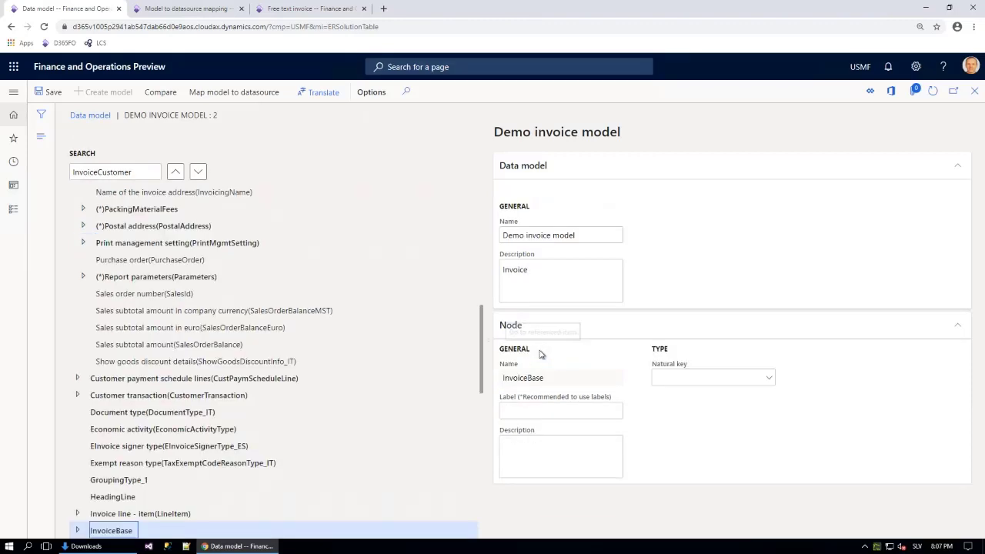
{"action": "scroll", "coordinate": [112, 492], "scroll_direction": "down", "scroll_amount": 3}
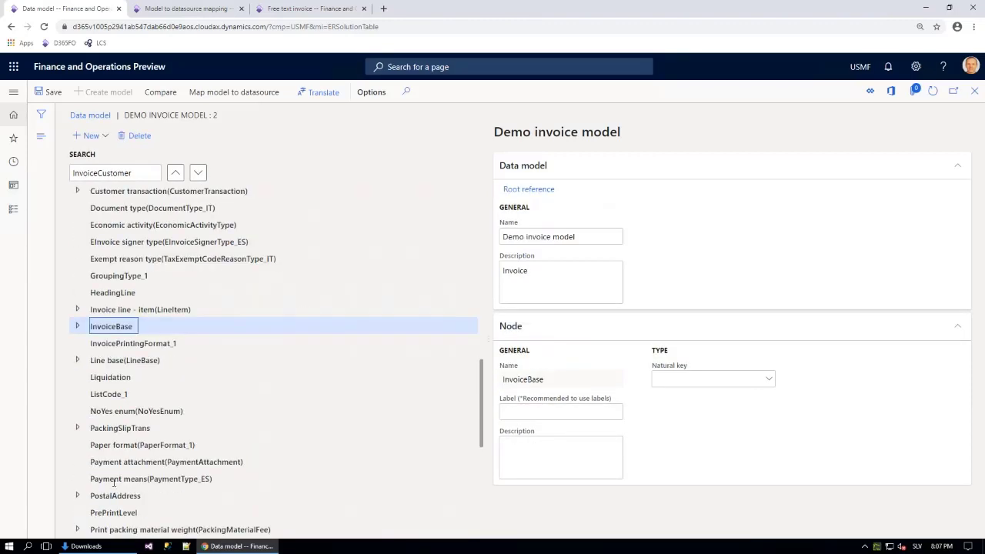
{"action": "left_click", "coordinate": [78, 275]}
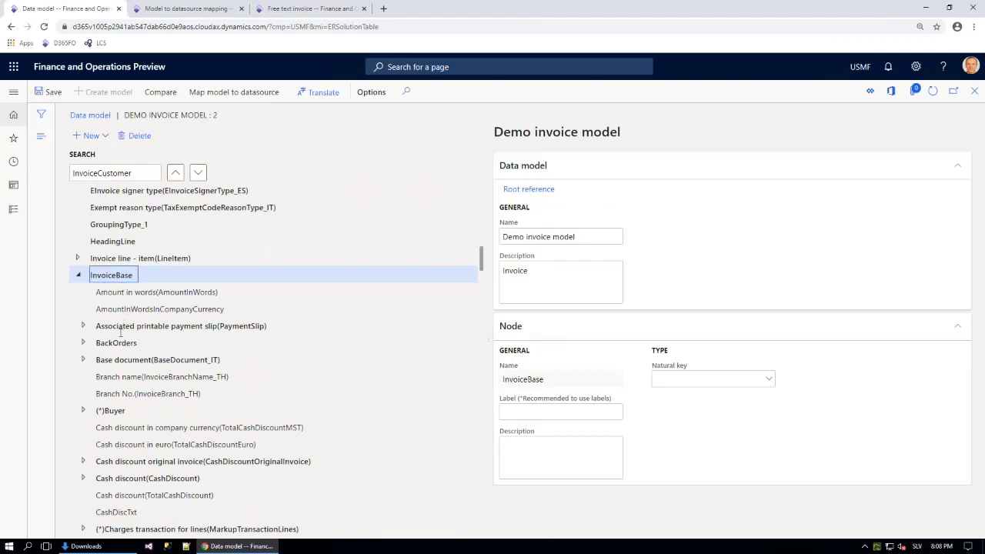
Follow the Buyer reference under InvoiceBase to Customer information, expand it and select the DeliveryTerms field
{"action": "scroll", "coordinate": [123, 357], "scroll_direction": "down", "scroll_amount": 3}
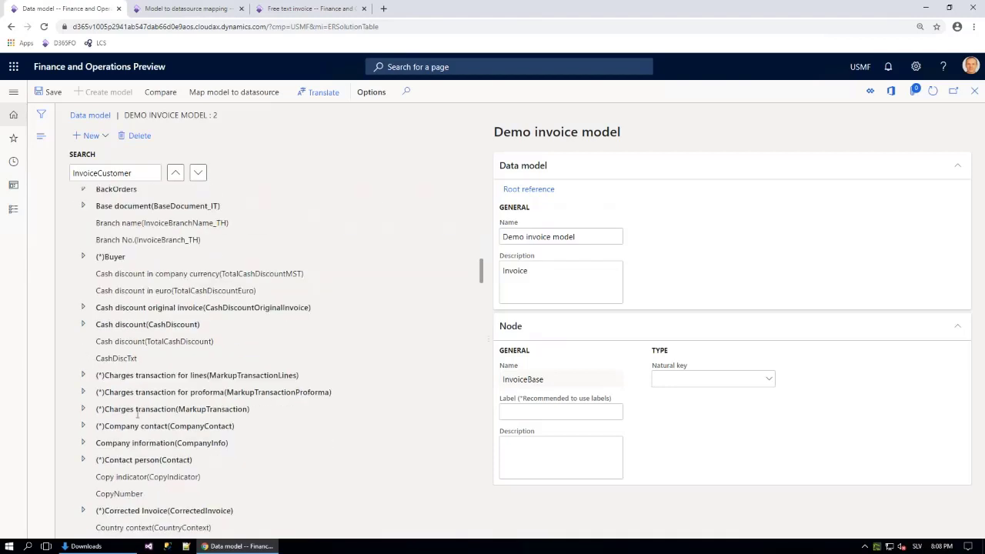
{"action": "scroll", "coordinate": [138, 412], "scroll_direction": "up", "scroll_amount": 1}
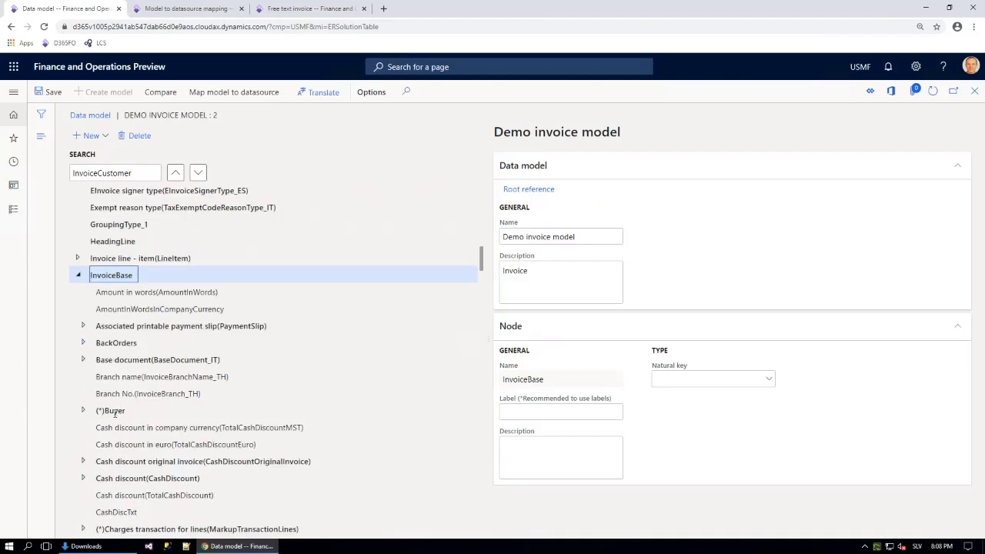
{"action": "left_click", "coordinate": [113, 411]}
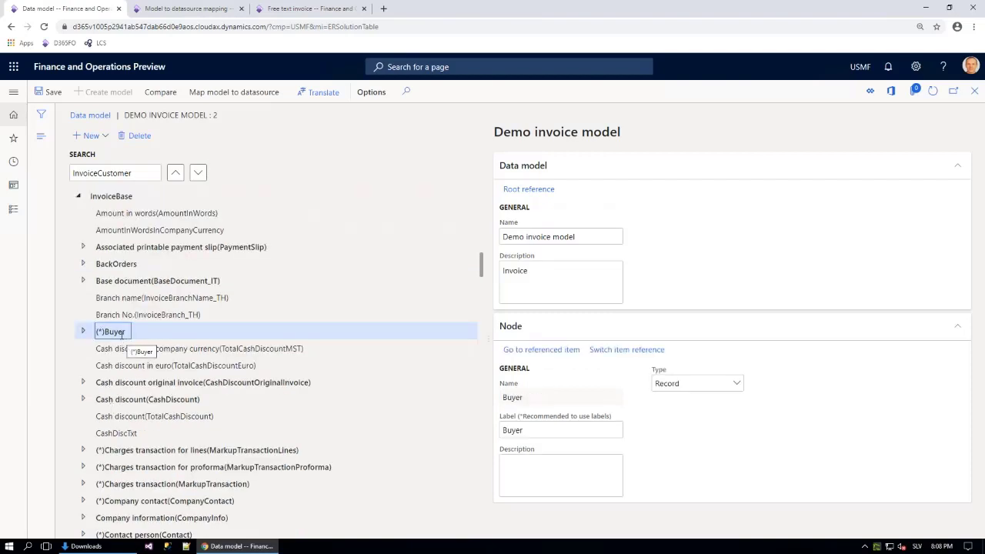
{"action": "left_click", "coordinate": [542, 350]}
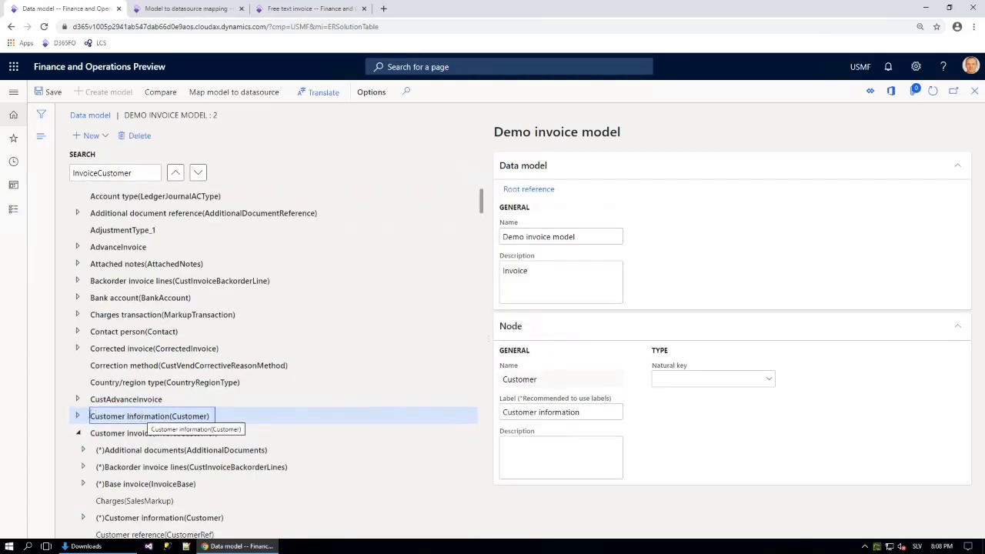
{"action": "left_click", "coordinate": [78, 416]}
{"action": "scroll", "coordinate": [148, 450], "scroll_direction": "down", "scroll_amount": 1}
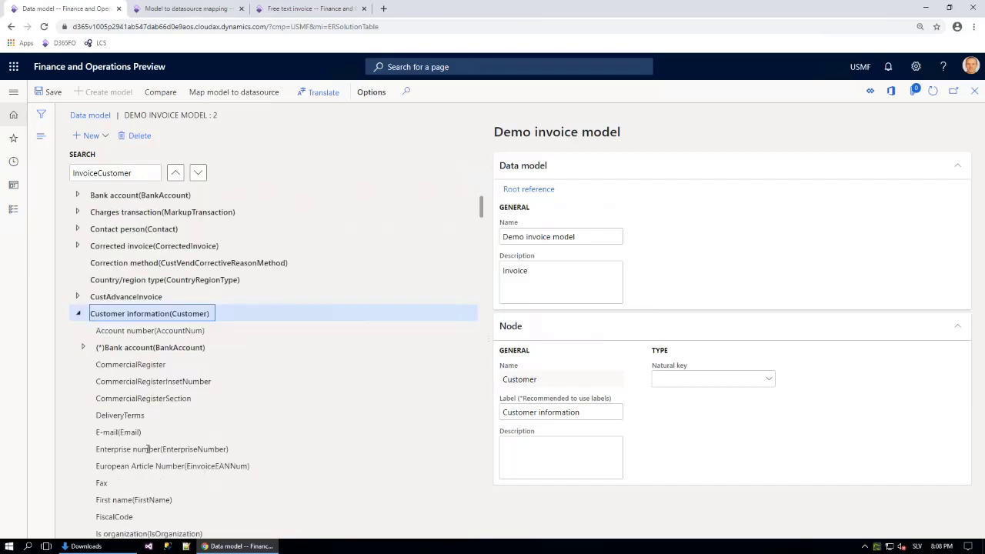
{"action": "left_click", "coordinate": [115, 414]}
{"action": "scroll", "coordinate": [93, 323], "scroll_direction": "down", "scroll_amount": 1}
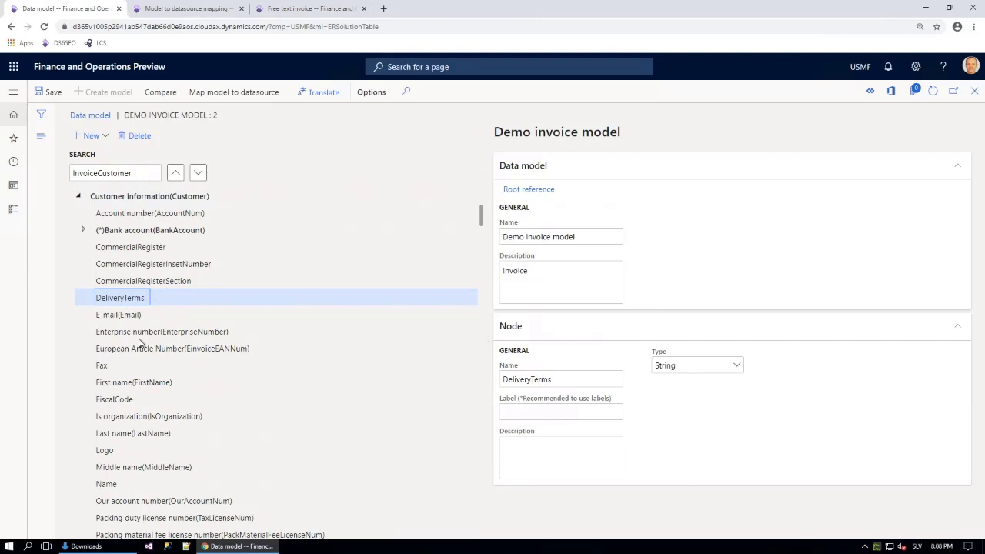
Open the InvoiceCustomer mapping in the model mapping designer and select DeliveryTerms under the Customer record of the data model
{"action": "left_click", "coordinate": [187, 9]}
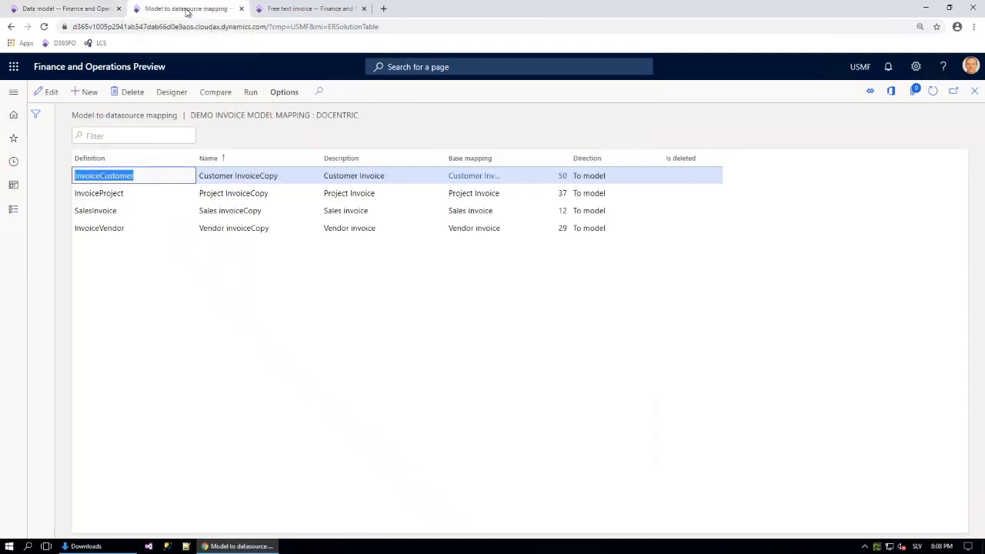
{"action": "left_click", "coordinate": [171, 92]}
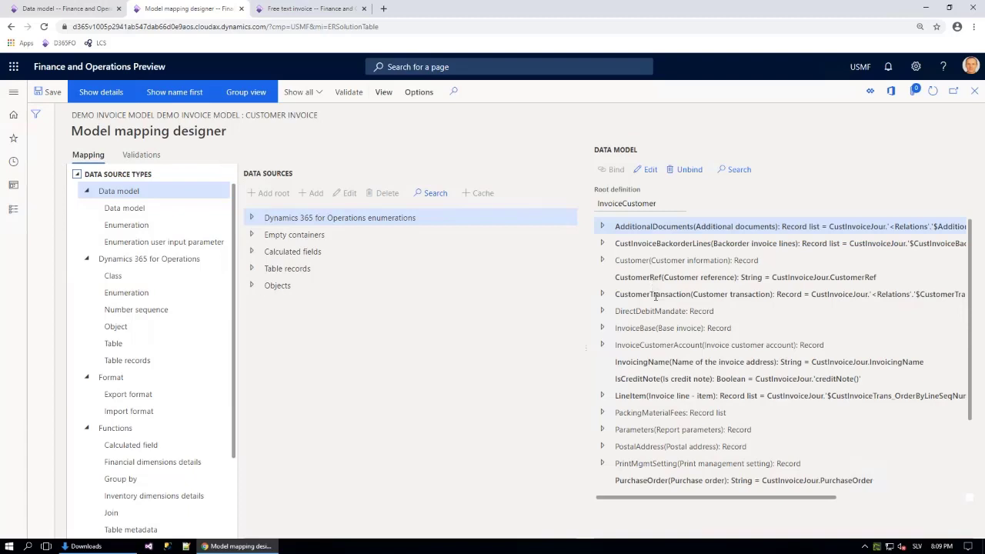
{"action": "left_click", "coordinate": [602, 261]}
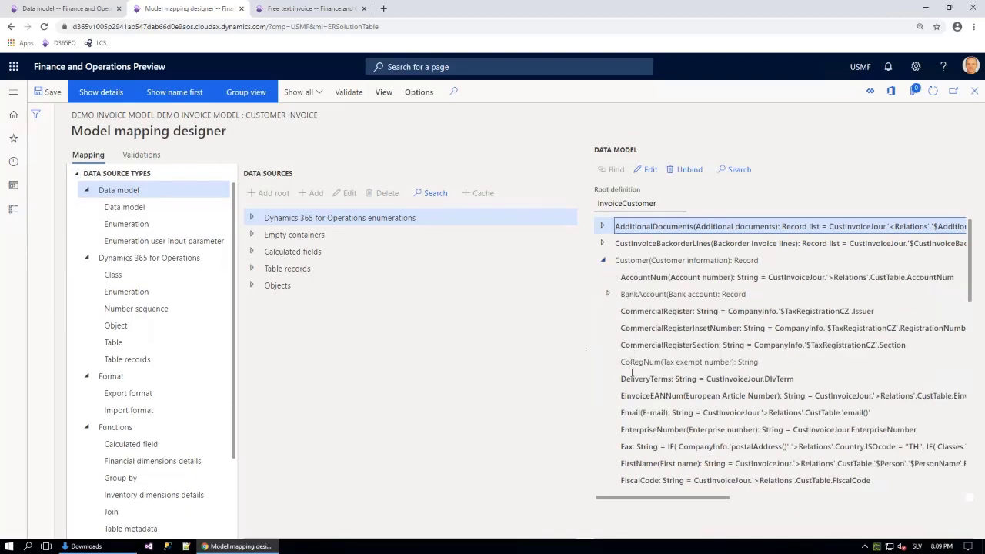
{"action": "left_click", "coordinate": [738, 381]}
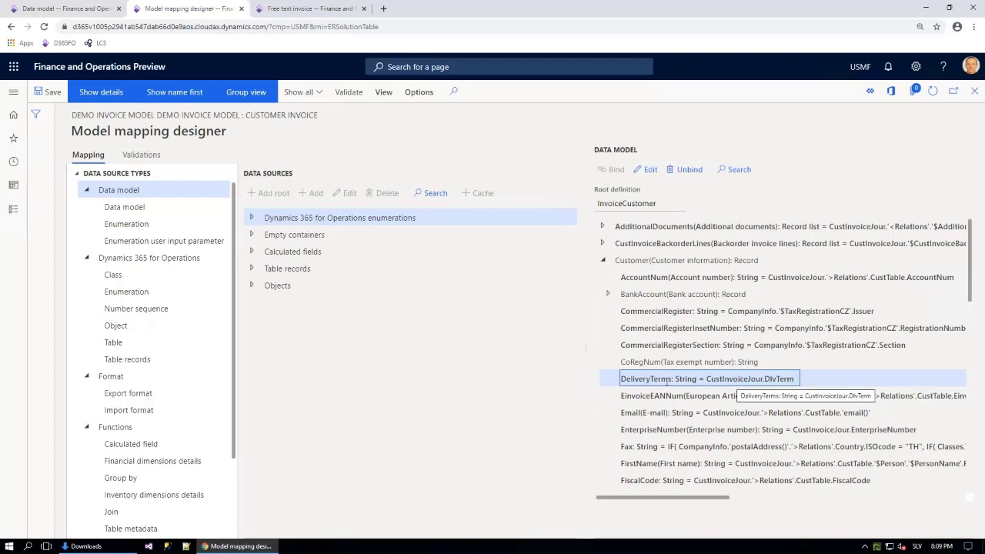
Locate and select the DlvTerm field among the CustInvoiceJour table record fields in the data sources
{"action": "left_click", "coordinate": [251, 269]}
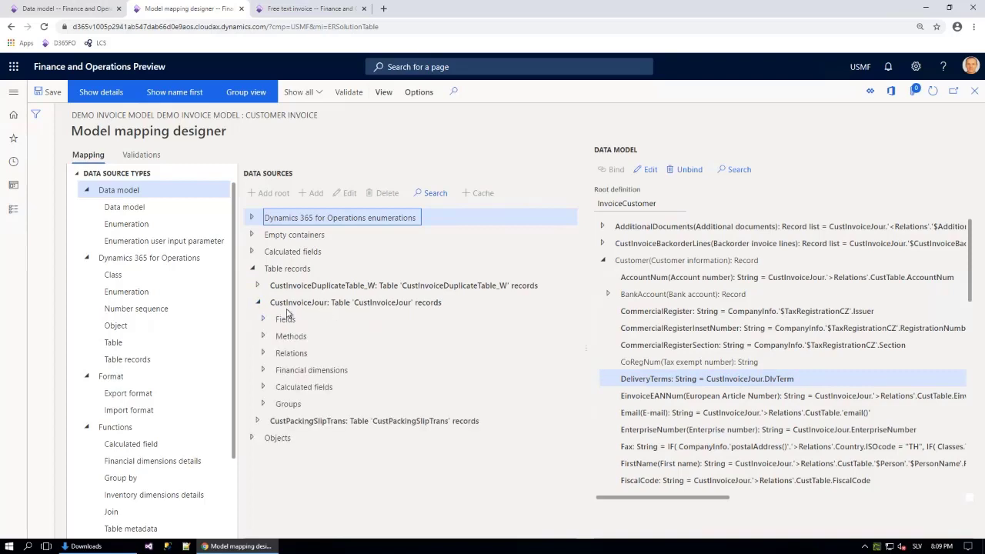
{"action": "left_click", "coordinate": [263, 319]}
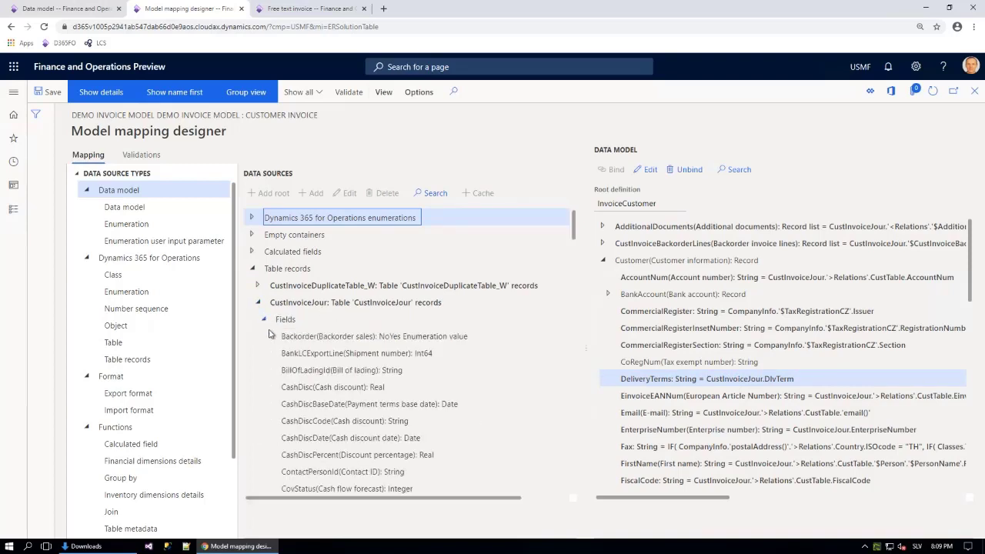
{"action": "scroll", "coordinate": [309, 390], "scroll_direction": "down", "scroll_amount": 3}
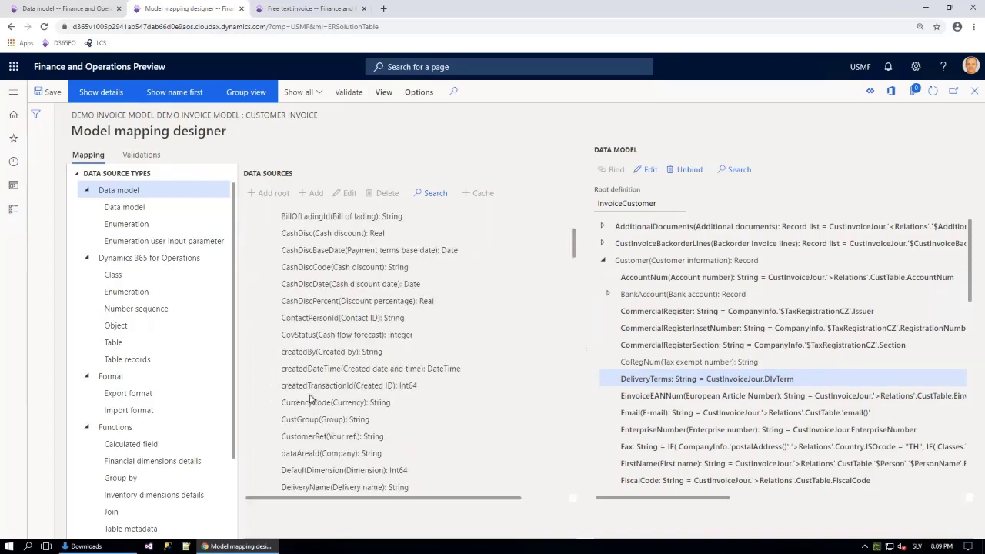
{"action": "scroll", "coordinate": [310, 398], "scroll_direction": "down", "scroll_amount": 3}
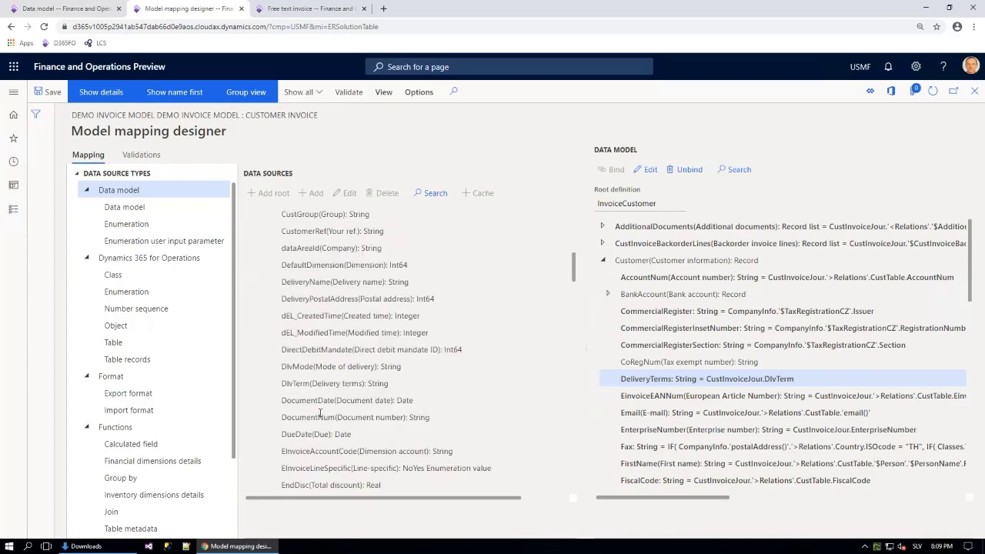
{"action": "left_click", "coordinate": [301, 382]}
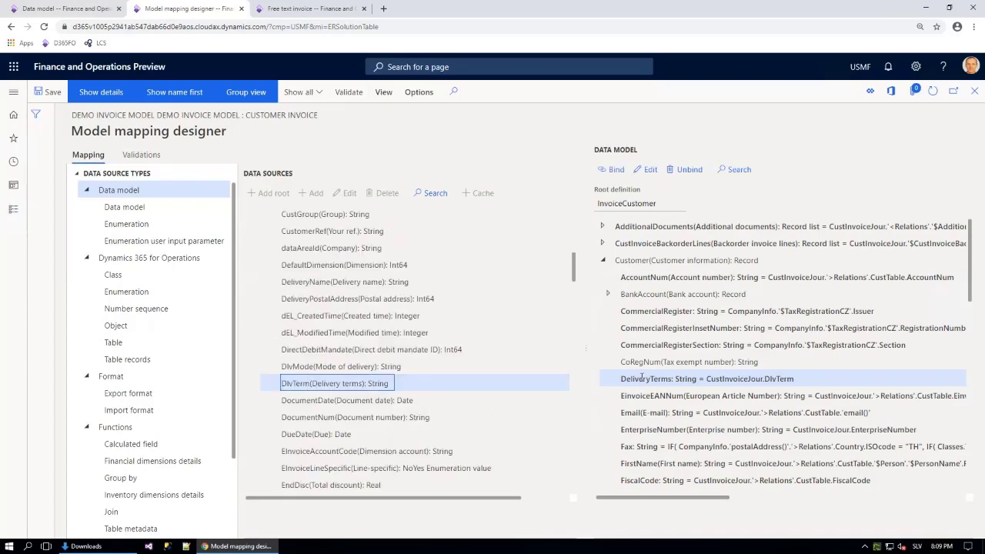
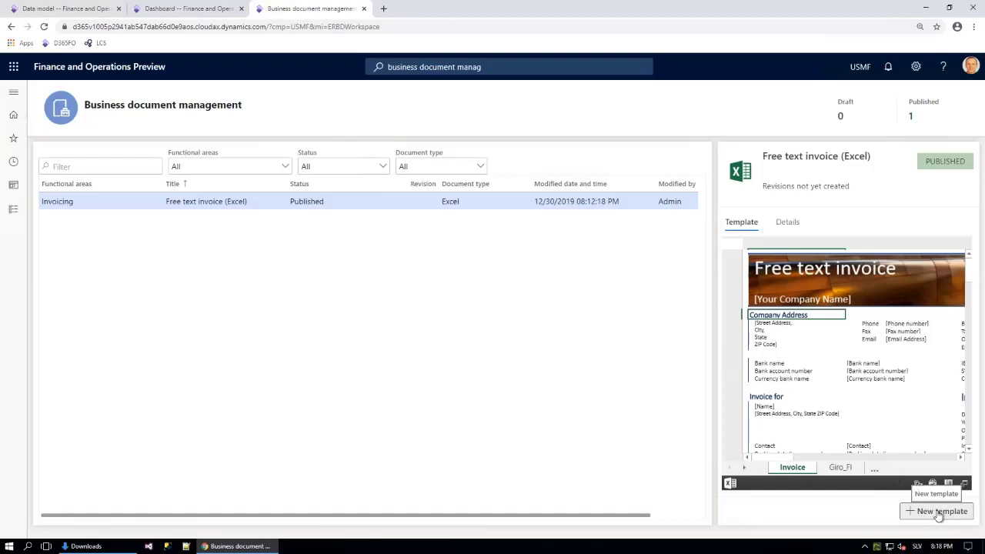
Create a new template from Free text invoice (Excel) with revision name 1, and return to Business document management from the Excel start page
{"action": "left_click", "coordinate": [939, 512]}
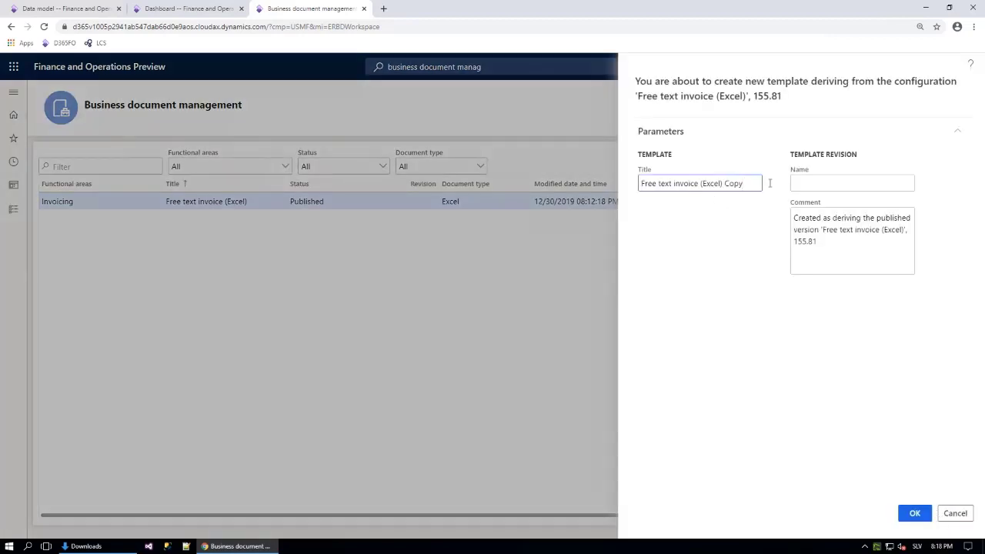
{"action": "left_click", "coordinate": [811, 185]}
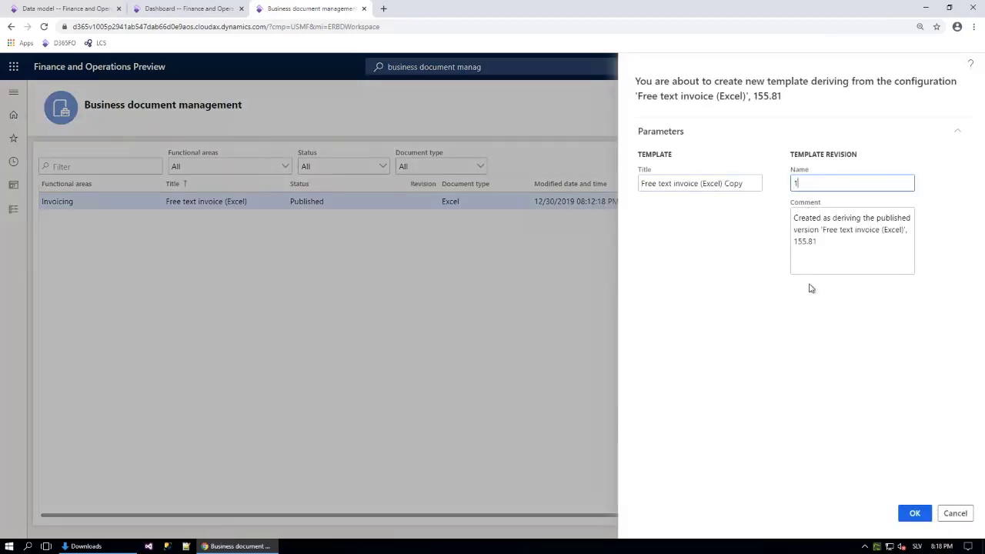
{"action": "left_click", "coordinate": [913, 513]}
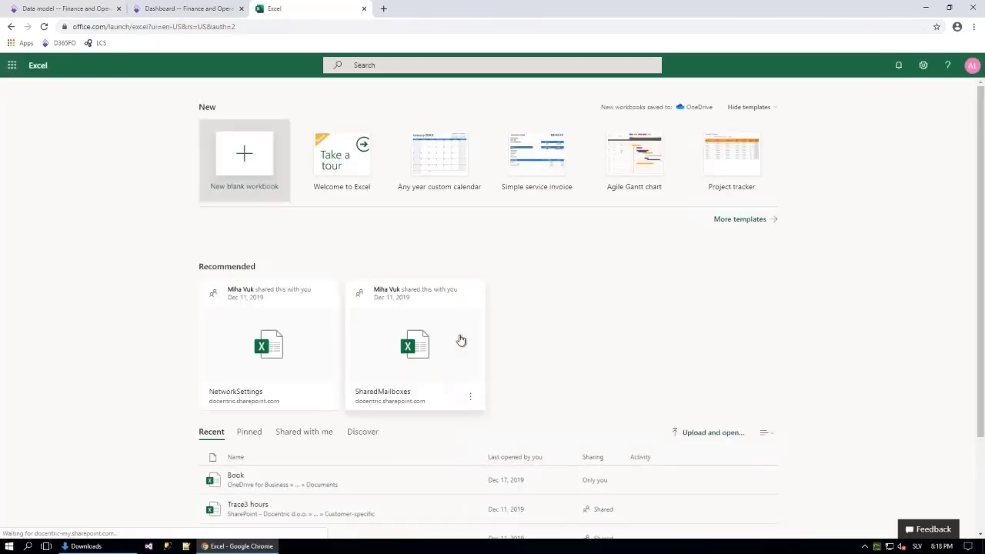
{"action": "left_click", "coordinate": [11, 27]}
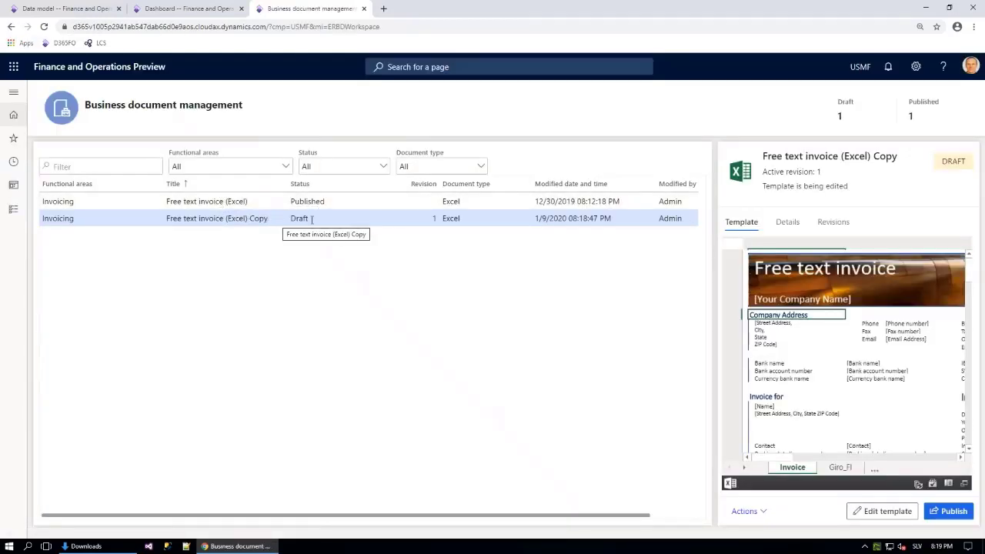
Open the Free text invoice (Excel) Copy draft for editing and show headings and gridlines on the Invoice sheet
{"action": "left_click", "coordinate": [881, 512]}
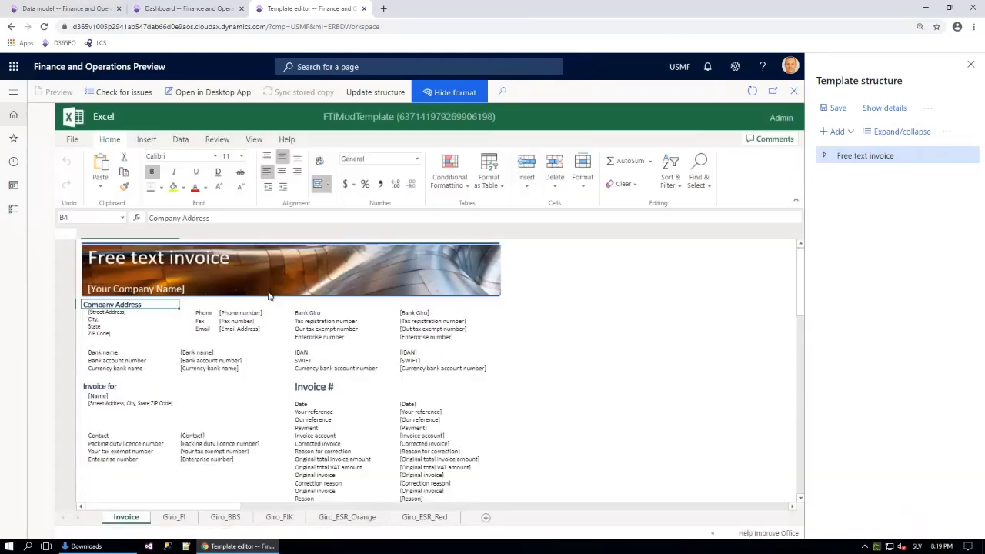
{"action": "scroll", "coordinate": [356, 358], "scroll_direction": "down", "scroll_amount": 3}
{"action": "scroll", "coordinate": [356, 357], "scroll_direction": "down", "scroll_amount": 1}
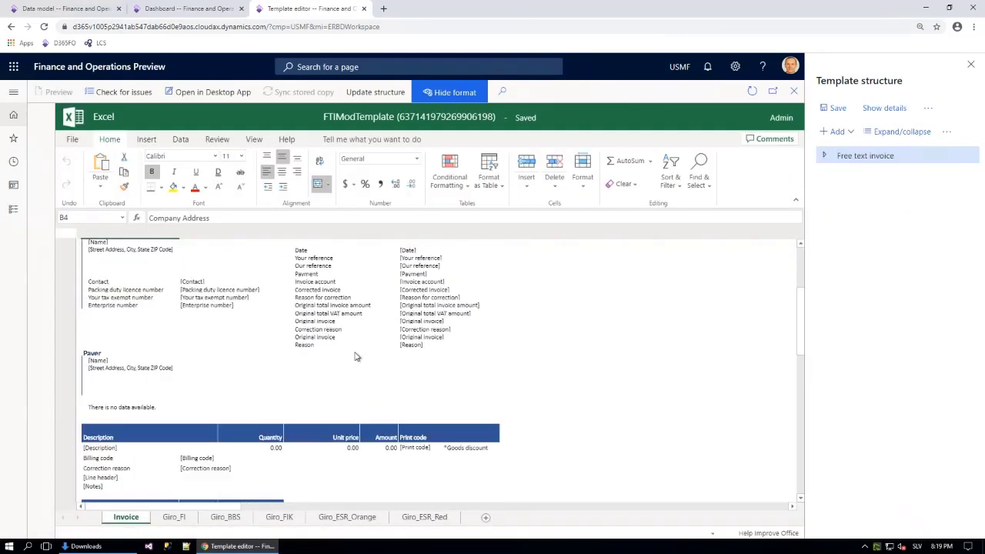
{"action": "scroll", "coordinate": [356, 357], "scroll_direction": "up", "scroll_amount": 2}
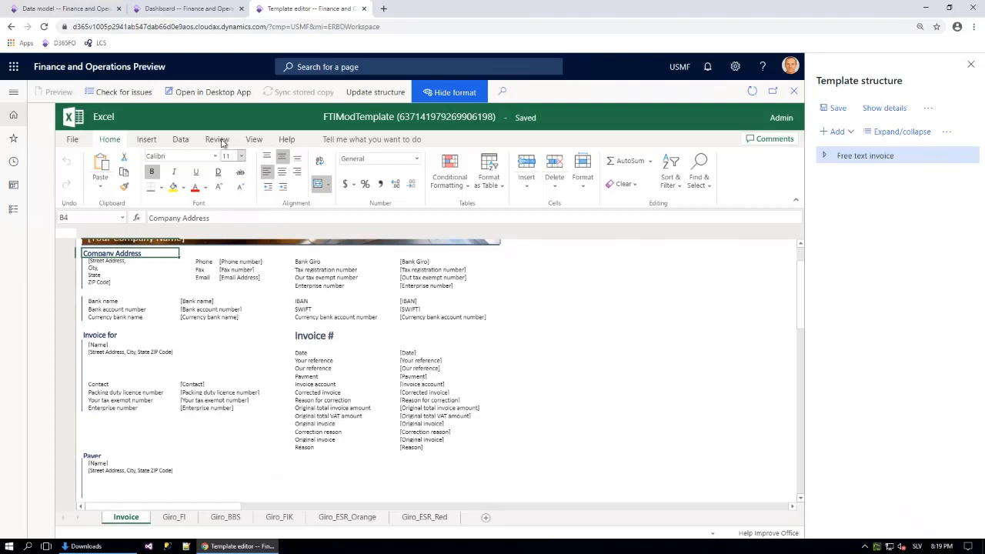
{"action": "left_click", "coordinate": [254, 139]}
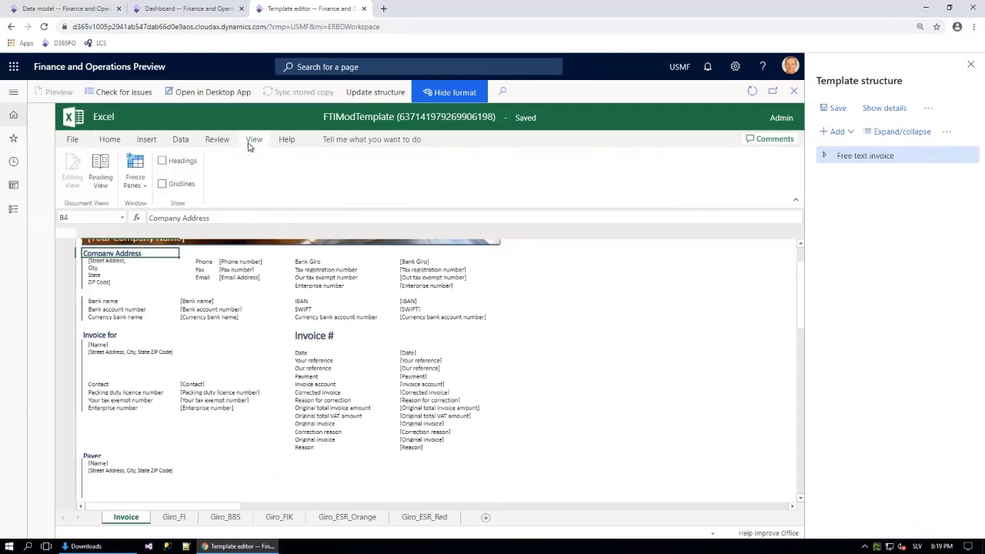
{"action": "left_click", "coordinate": [163, 165]}
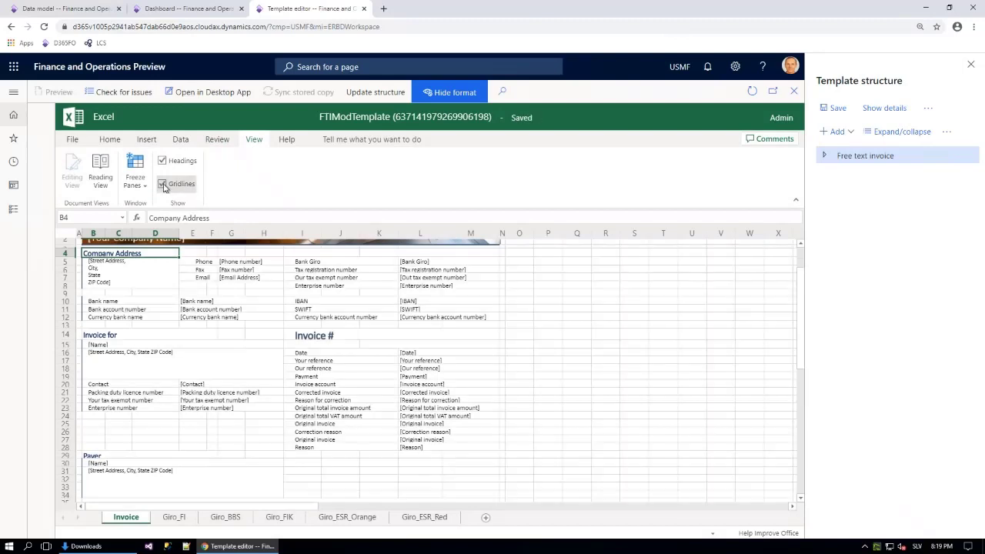
{"action": "left_click", "coordinate": [163, 185]}
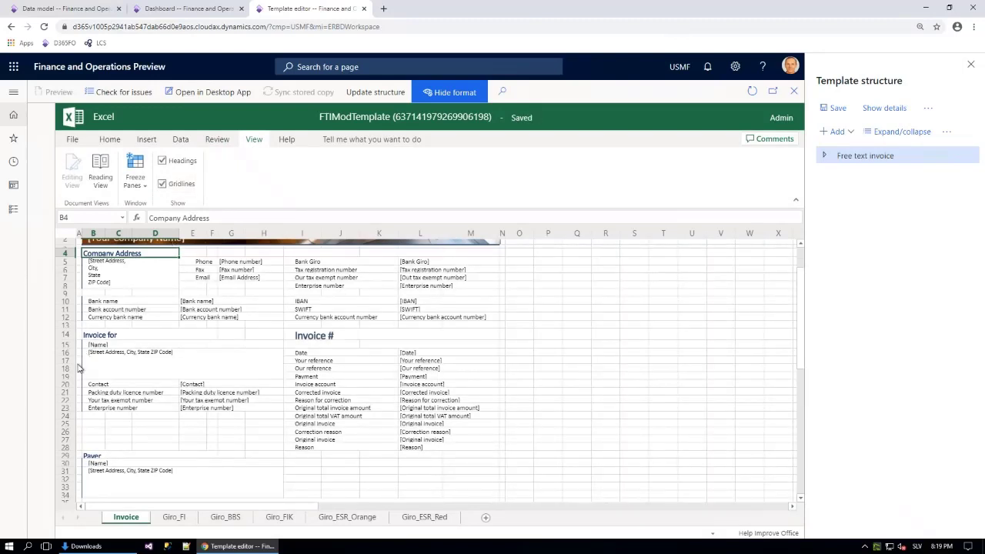
Insert an empty row above row 20, between the Payment and Invoice account lines of the Invoice sheet
{"action": "left_click", "coordinate": [65, 385]}
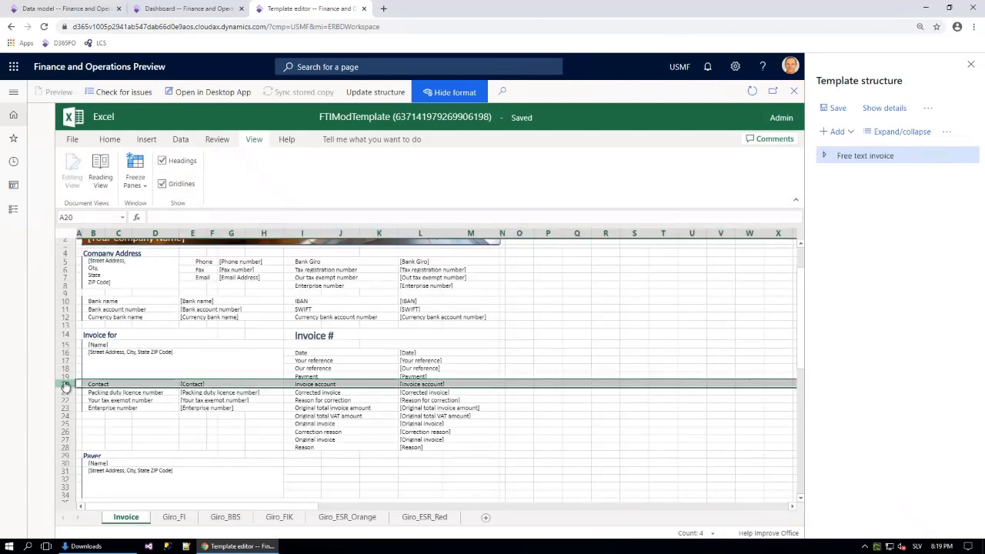
{"action": "right_click", "coordinate": [65, 384]}
{"action": "left_click", "coordinate": [100, 290]}
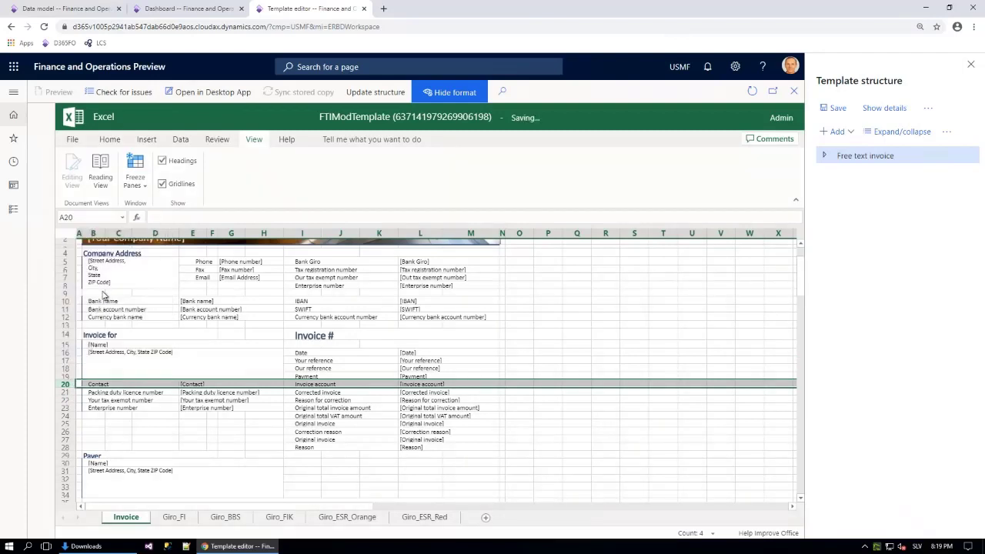
Try to copy the Payment label's formatting to cell I20 with Format Painter
{"action": "left_click", "coordinate": [314, 377]}
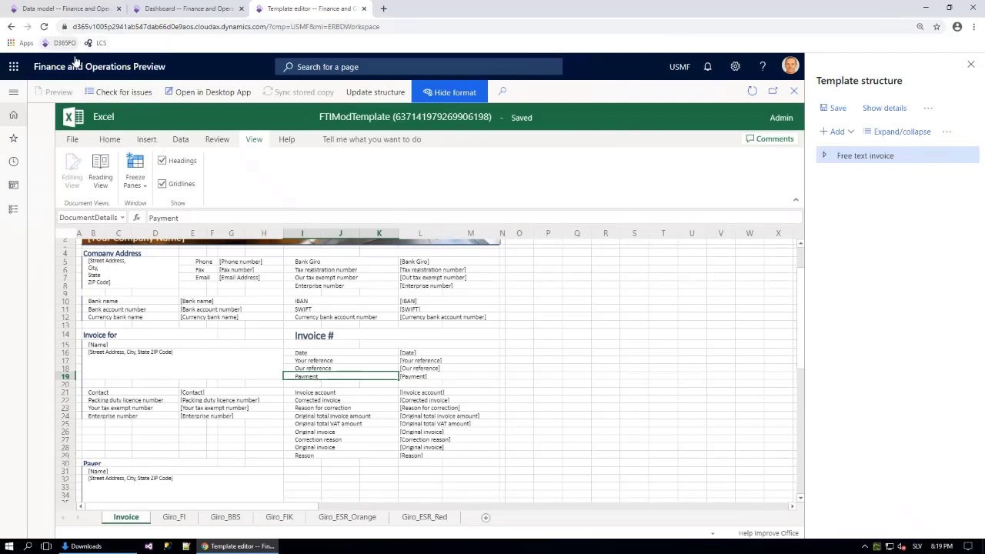
{"action": "left_click", "coordinate": [110, 139]}
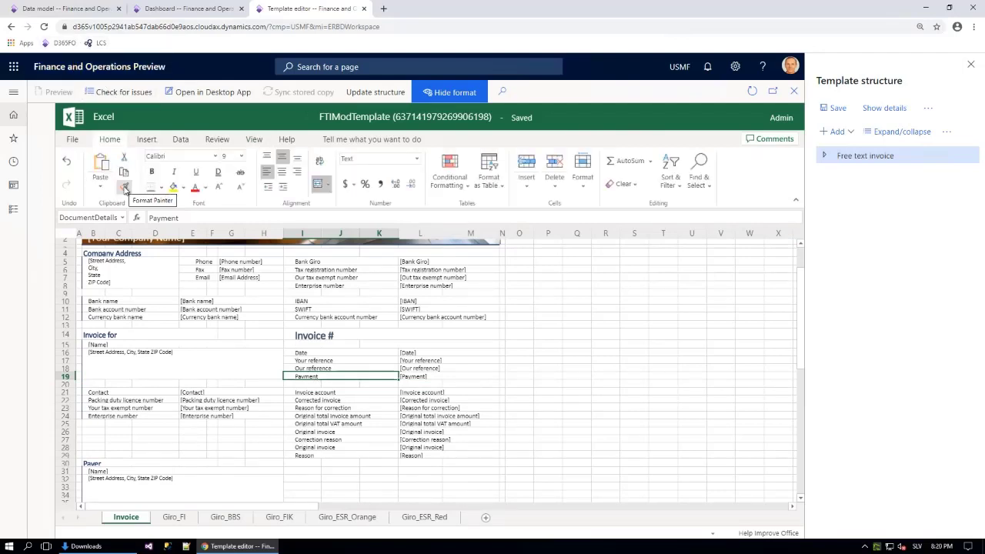
{"action": "left_click", "coordinate": [124, 188]}
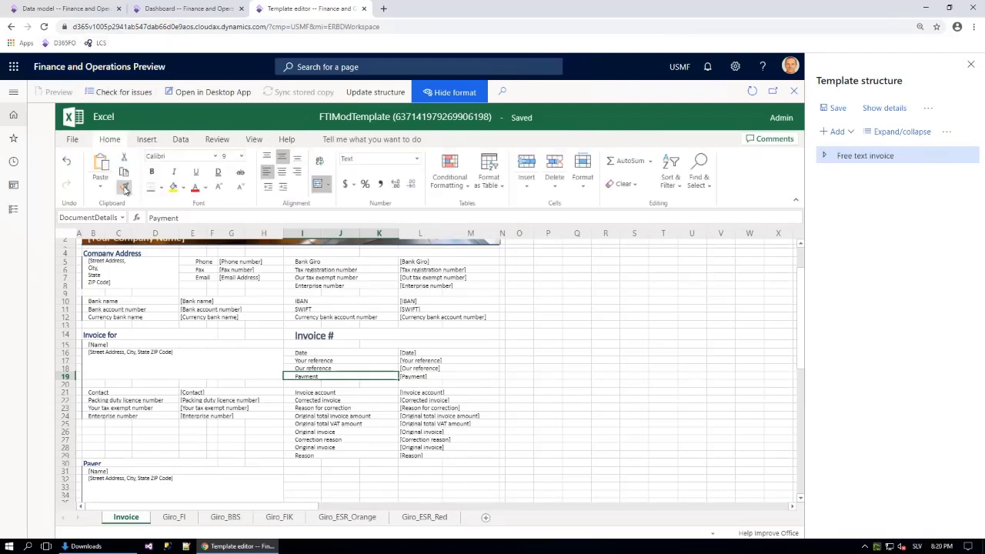
{"action": "left_click", "coordinate": [302, 385]}
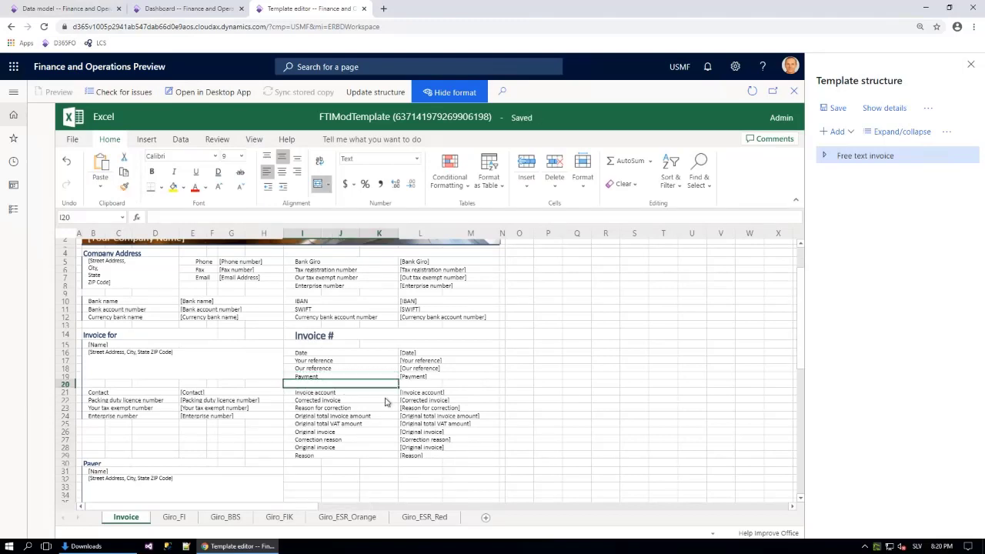
Copy the Payment label and its placeholder into row 20 and change the copied label to "Delivery terms"
{"action": "left_click", "coordinate": [417, 377]}
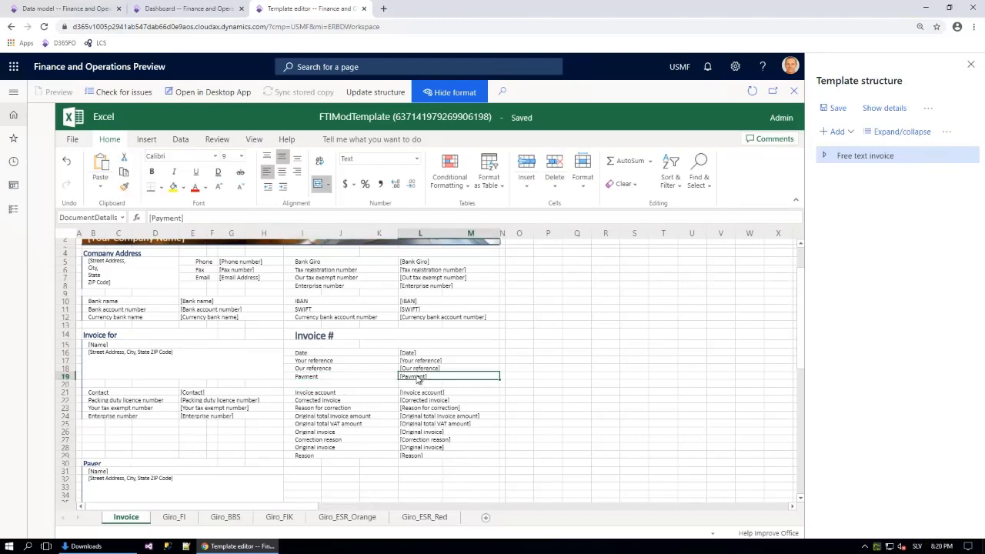
{"action": "left_click_drag", "start_coordinate": [301, 377], "coordinate": [407, 379]}
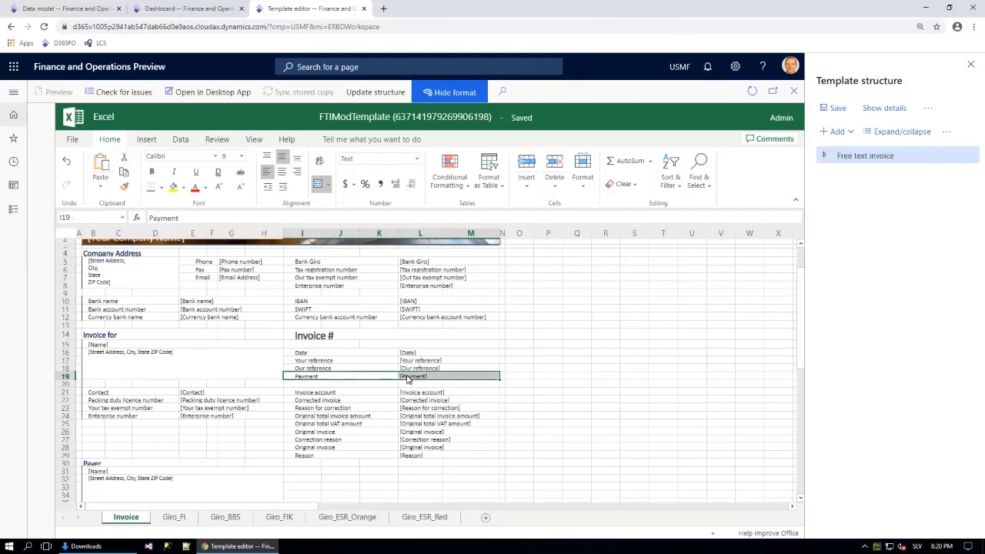
{"action": "double_click", "coordinate": [308, 384]}
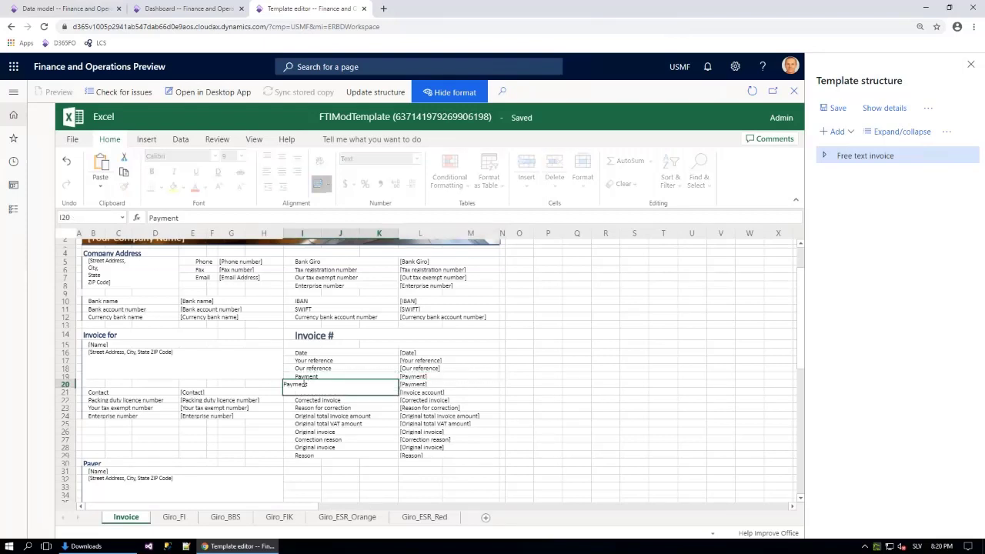
{"action": "double_click", "coordinate": [309, 385]}
{"action": "type", "text": "Delivery terms"}
{"action": "key", "text": "Tab"}
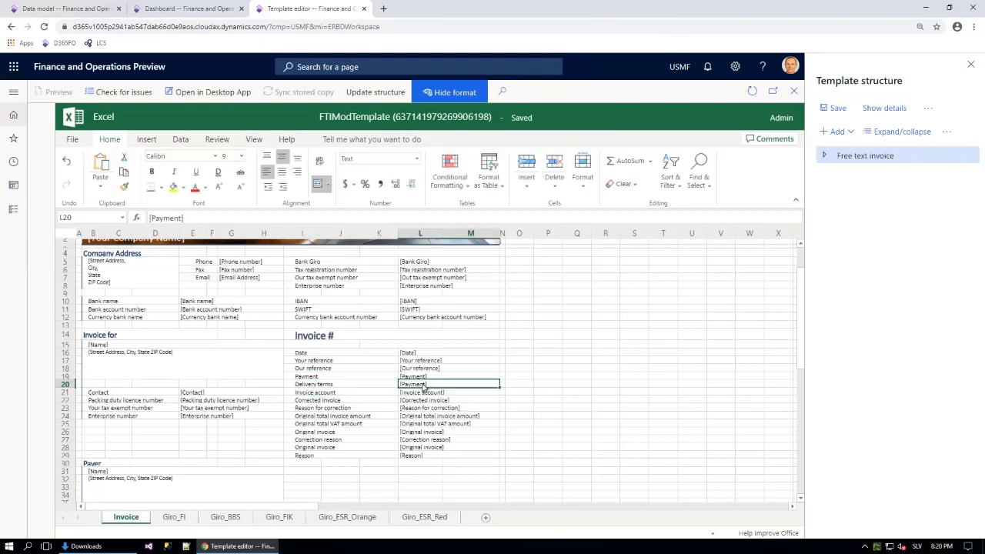
Replace the copied placeholder in cell L20 with "[Delivery terms]"
{"action": "double_click", "coordinate": [424, 386]}
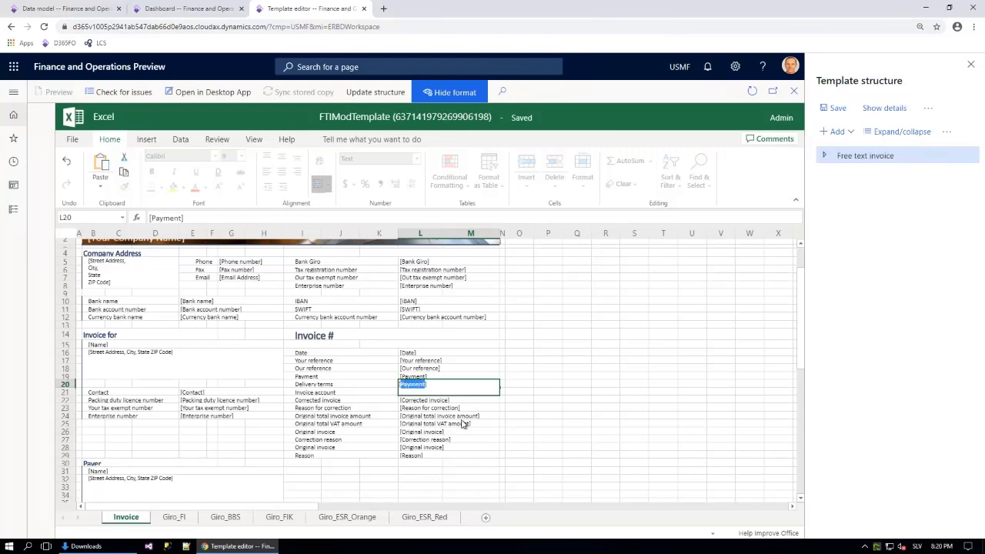
{"action": "type", "text": "[Delivery"}
{"action": "left_click", "coordinate": [463, 423]}
Compare the cell names of Delivery terms and Payment, and locate the CompanyInfo and CompanyInfo_BankGiro_Label named ranges on the sheet
{"action": "left_click", "coordinate": [325, 385]}
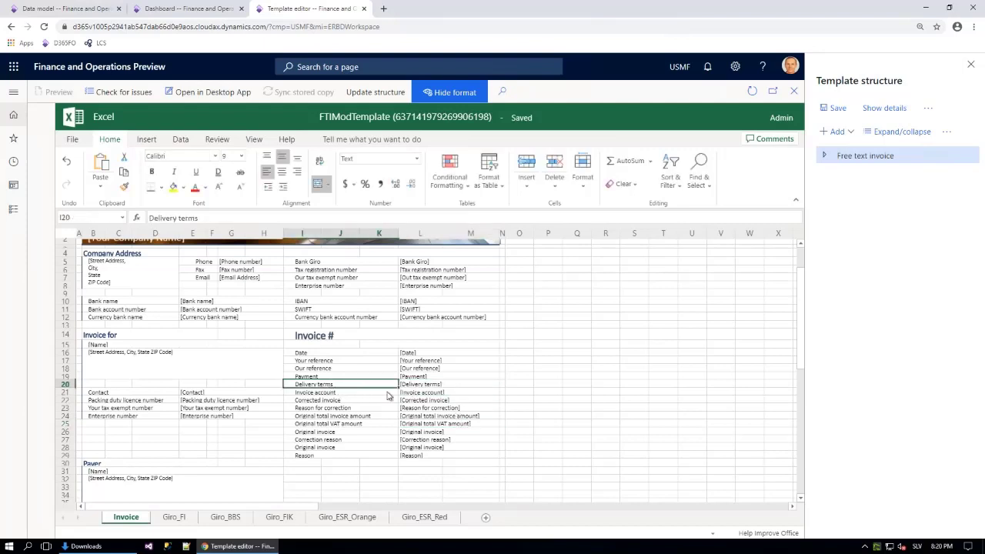
{"action": "left_click", "coordinate": [417, 384]}
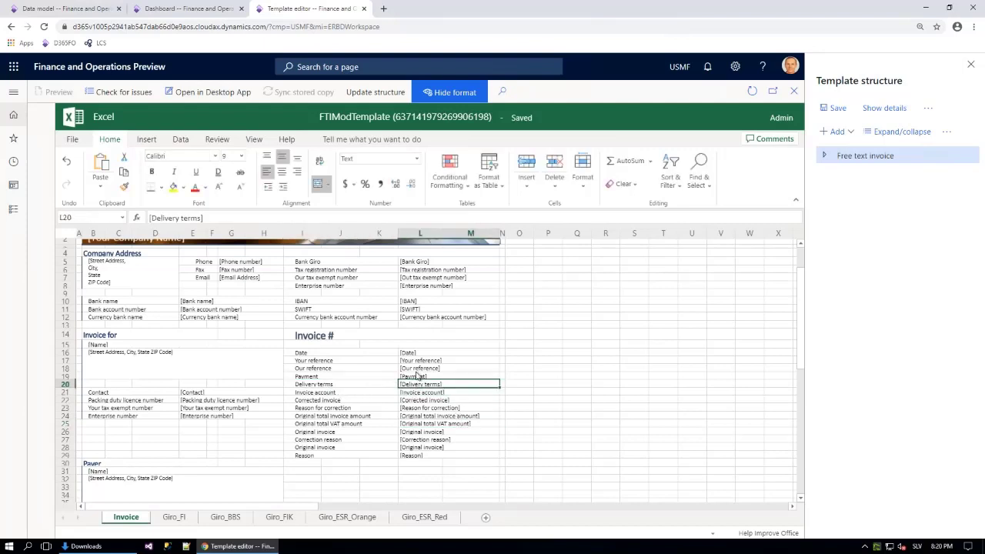
{"action": "left_click", "coordinate": [326, 376]}
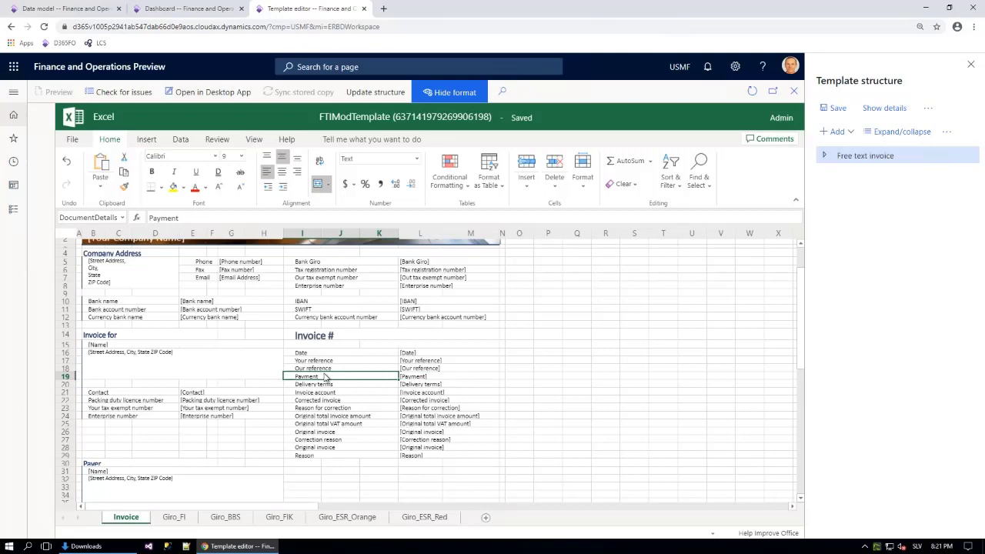
{"action": "left_click", "coordinate": [123, 220]}
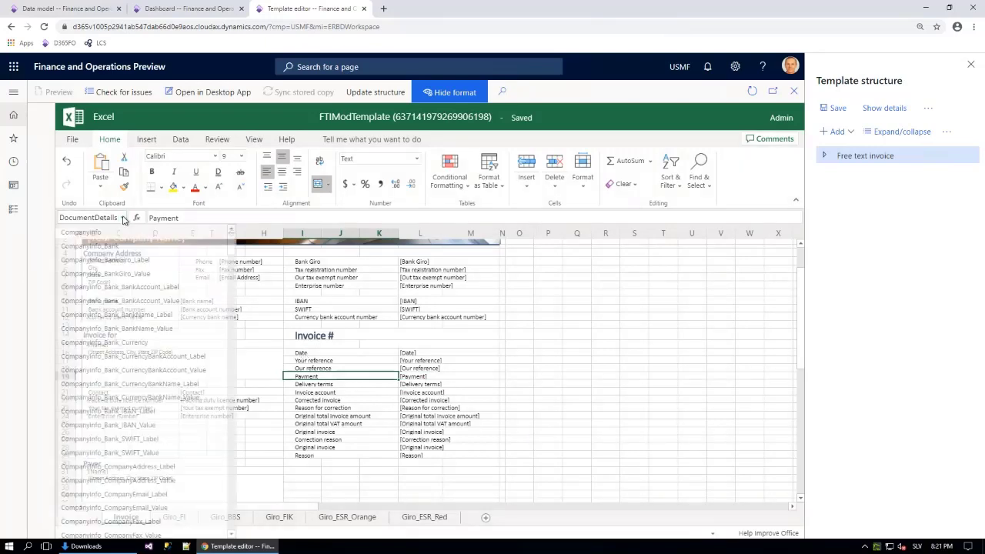
{"action": "left_click", "coordinate": [88, 234]}
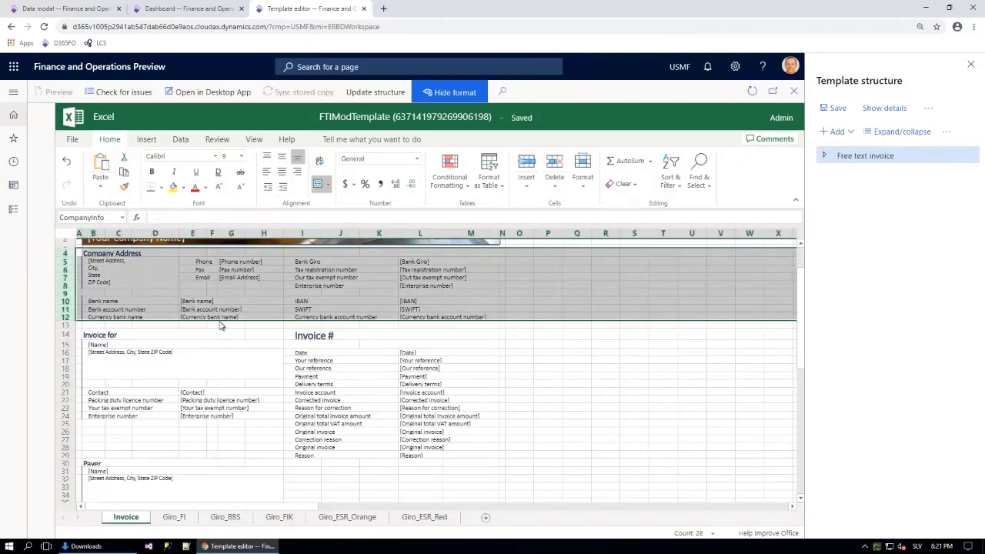
{"action": "left_click", "coordinate": [122, 218]}
{"action": "left_click", "coordinate": [105, 260]}
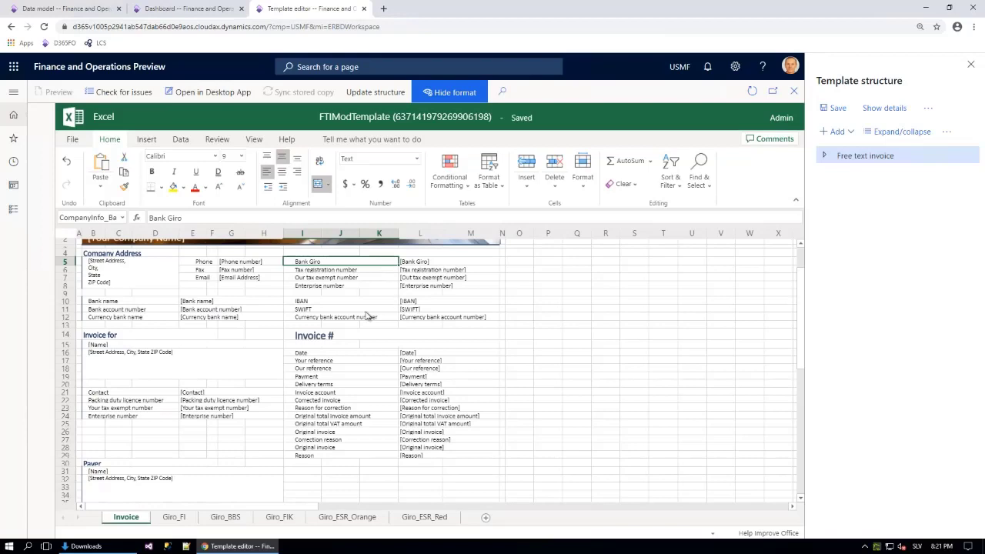
Locate the DocumentDetails named range on the sheet and check the names of the Delivery terms cells within it
{"action": "left_click", "coordinate": [122, 218]}
{"action": "scroll", "coordinate": [132, 323], "scroll_direction": "down", "scroll_amount": 10}
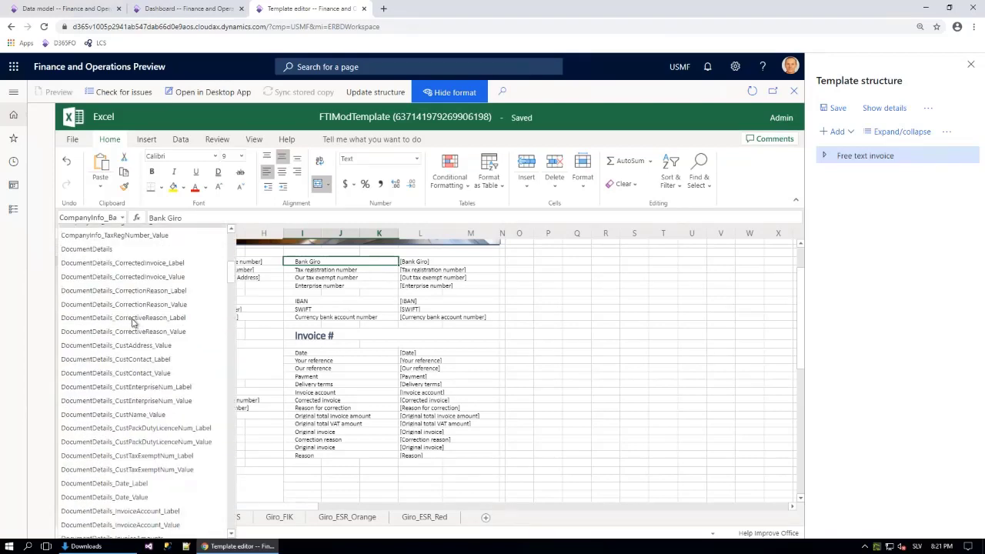
{"action": "left_click", "coordinate": [110, 250]}
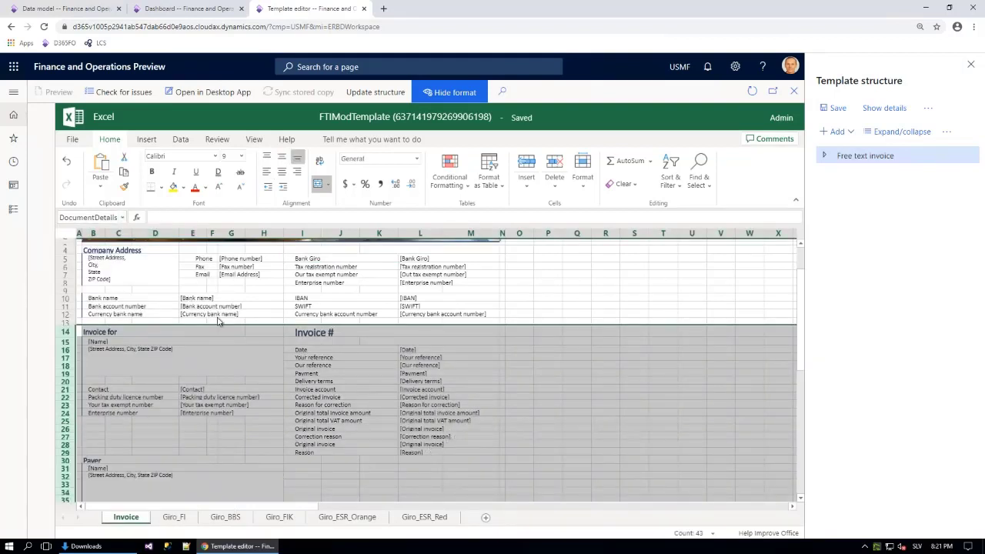
{"action": "left_click", "coordinate": [331, 383]}
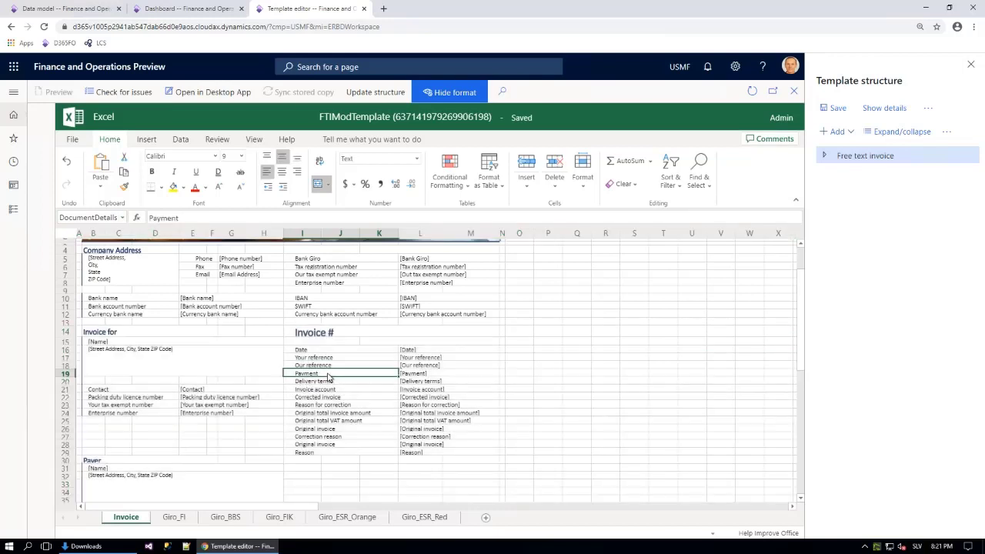
{"action": "left_click", "coordinate": [409, 382]}
{"action": "left_click", "coordinate": [332, 382]}
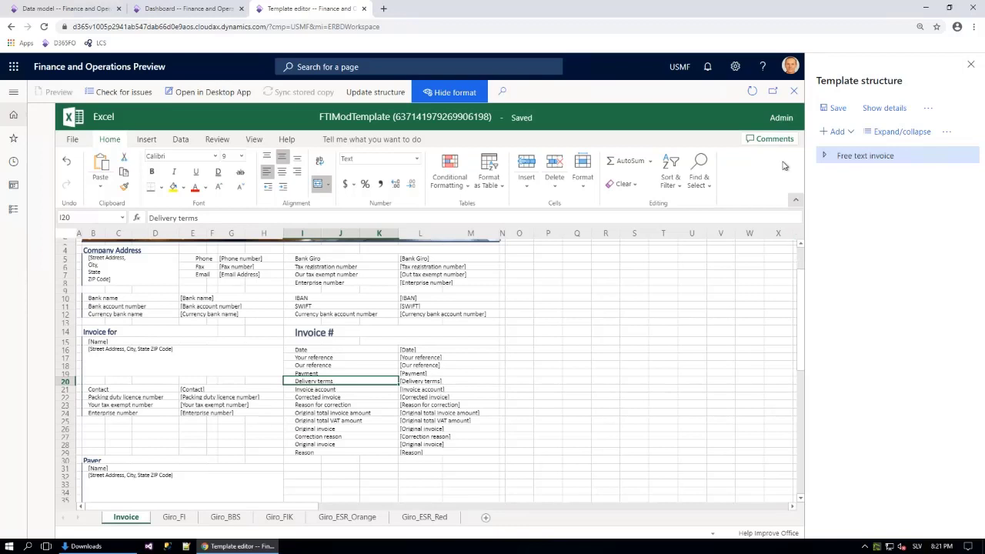
Try to add an Excel cell component under DocumentDetails in the template structure
{"action": "left_click", "coordinate": [899, 132]}
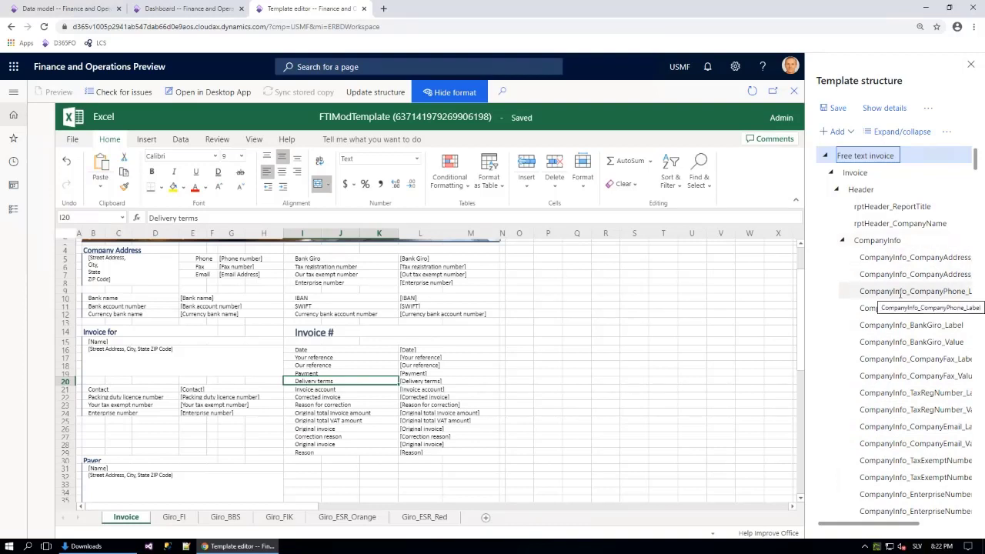
{"action": "left_click", "coordinate": [842, 241]}
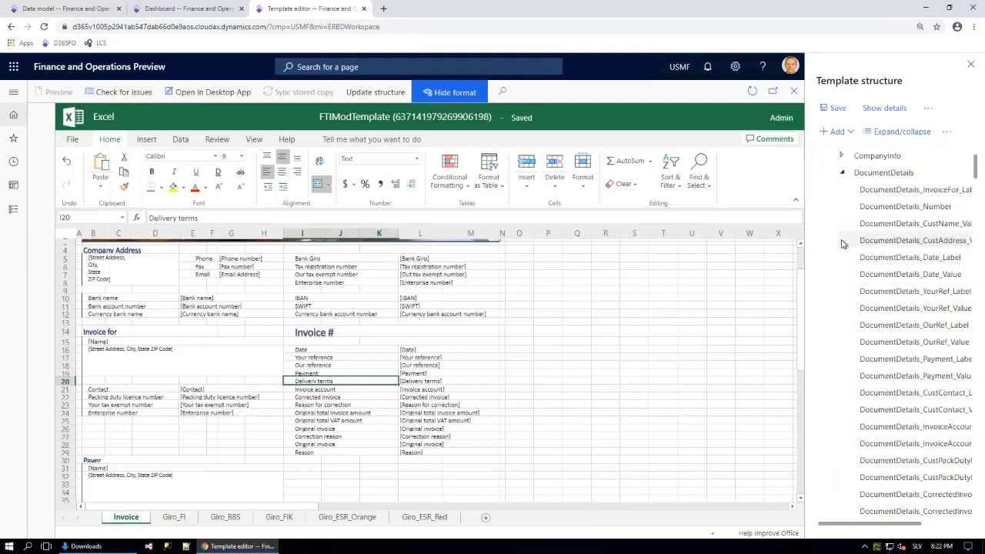
{"action": "left_click", "coordinate": [876, 174]}
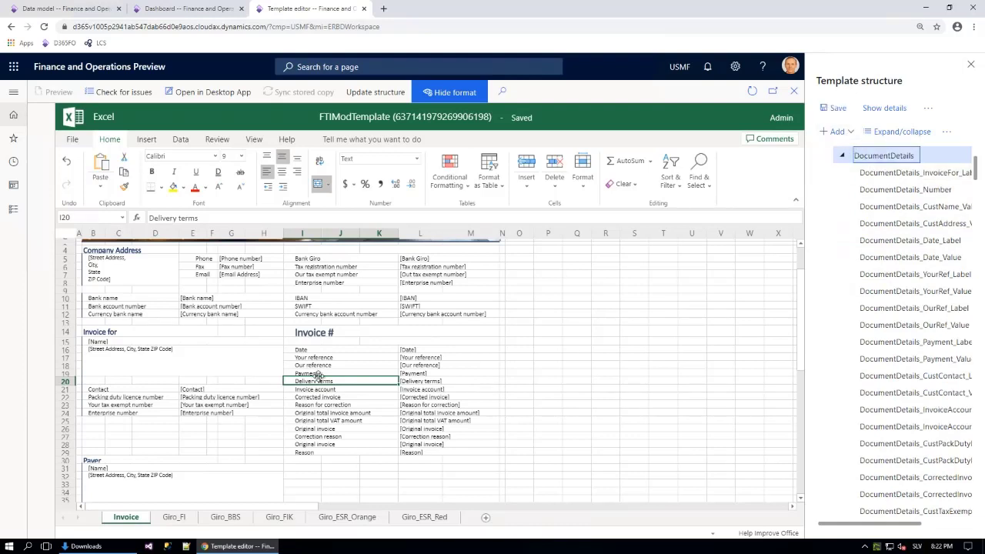
{"action": "left_click", "coordinate": [848, 133]}
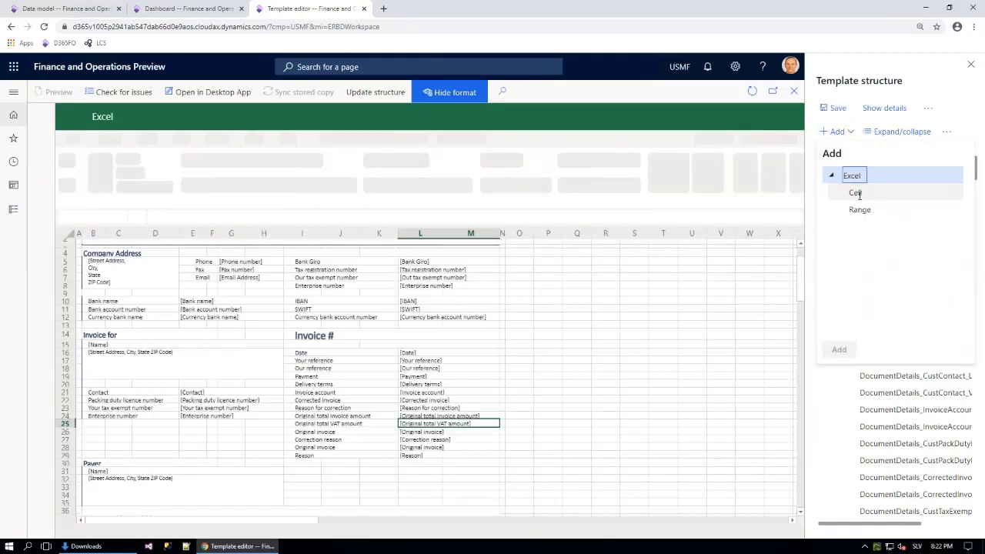
{"action": "left_click", "coordinate": [859, 194]}
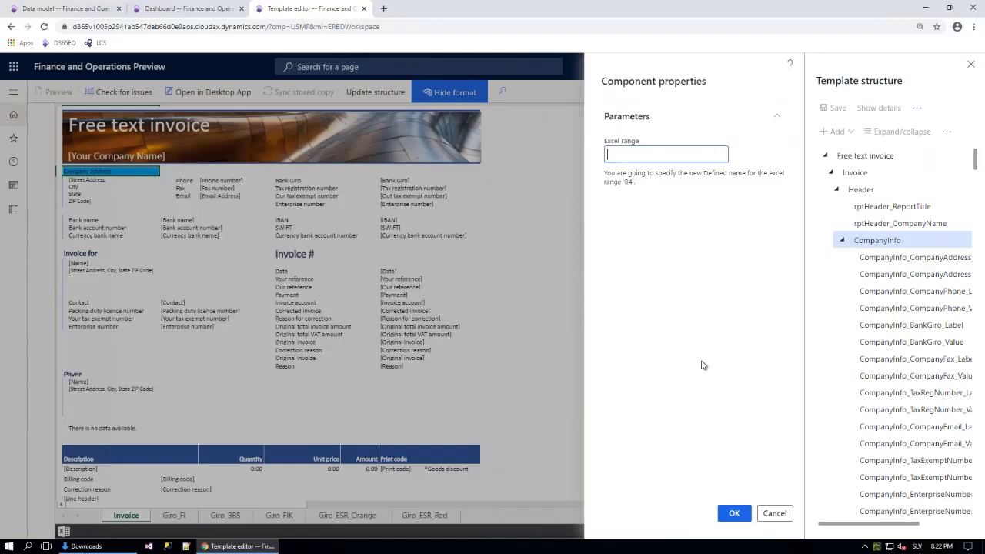
{"action": "left_click", "coordinate": [774, 513]}
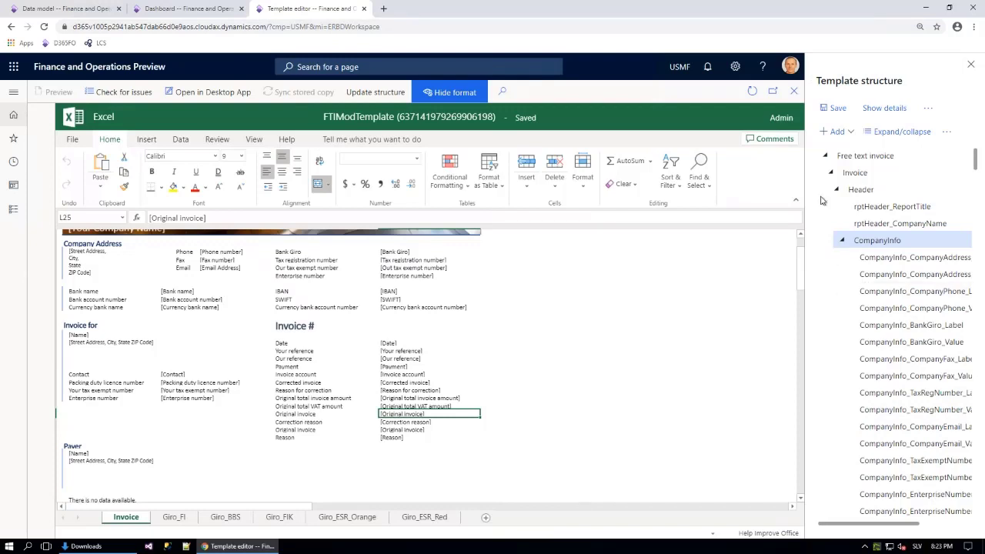
Close the template editor and return to the Business document management list of templates
{"action": "left_click", "coordinate": [794, 91]}
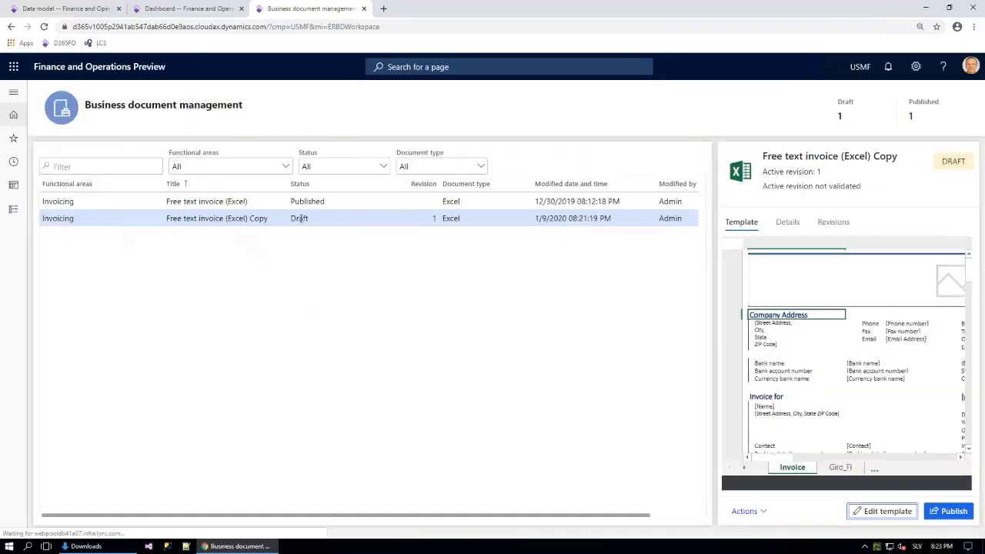
{"action": "left_click", "coordinate": [767, 515]}
{"action": "left_click", "coordinate": [185, 116]}
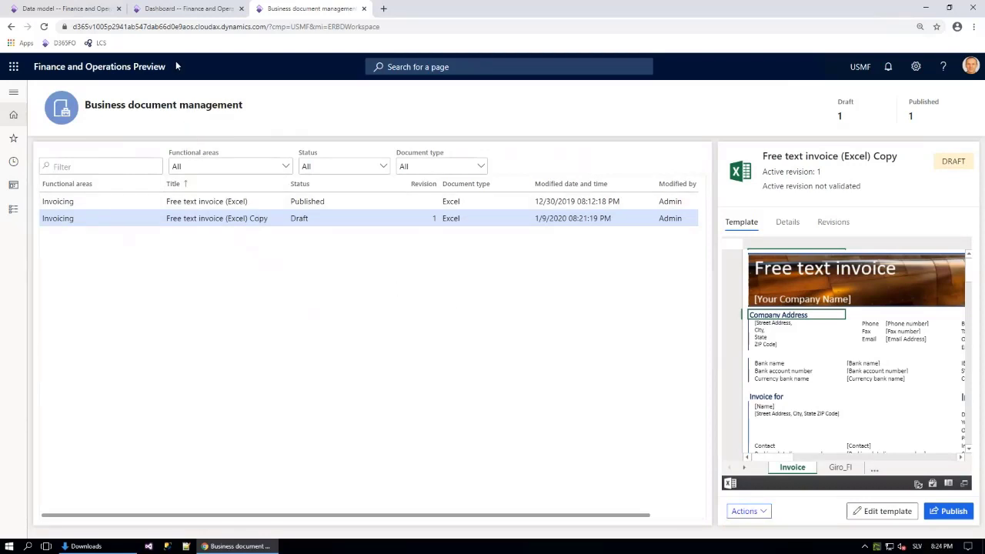
Reopen the reporting configurations and view the Free text invoice (Excel) Copy configuration under Invoice model
{"action": "left_click", "coordinate": [65, 9]}
{"action": "left_click", "coordinate": [975, 92]}
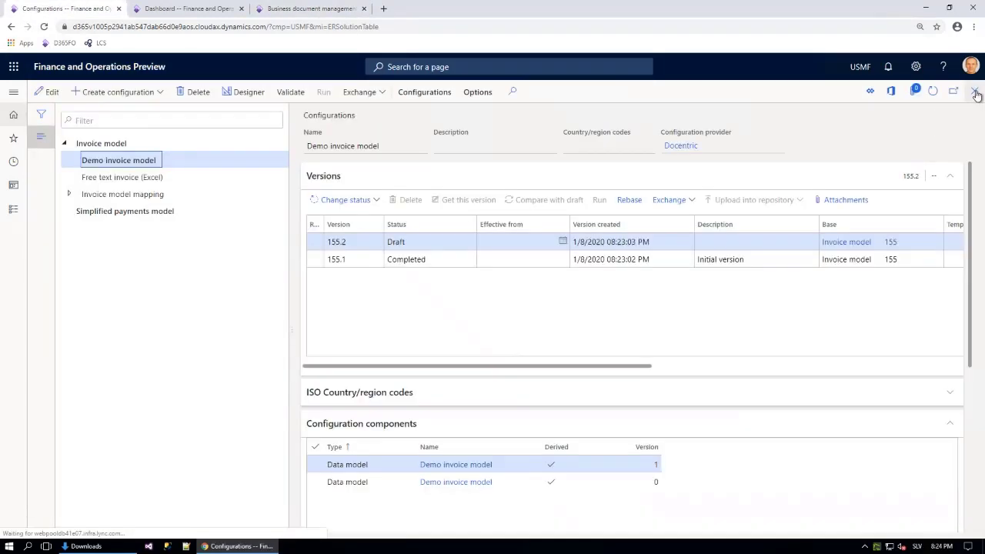
{"action": "left_click", "coordinate": [975, 92]}
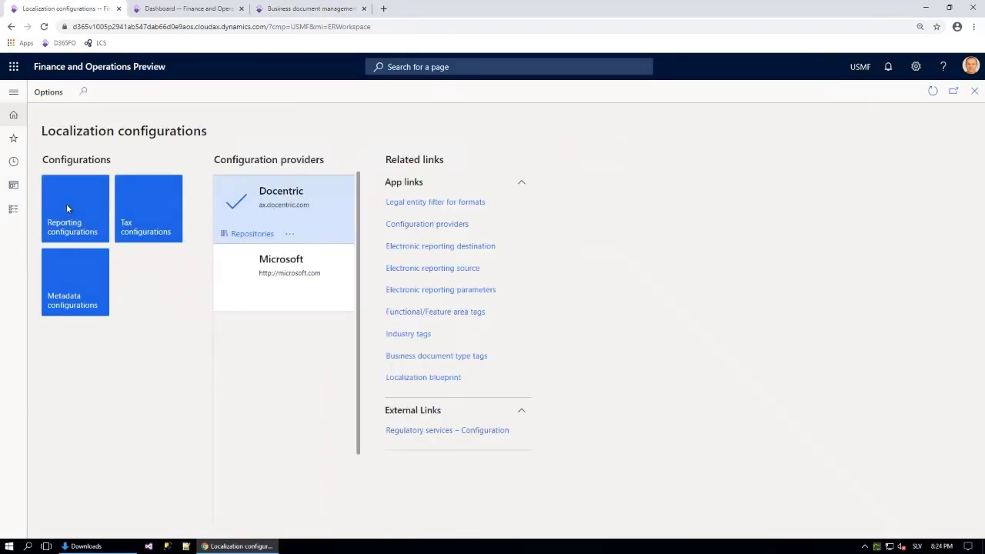
{"action": "left_click", "coordinate": [68, 202]}
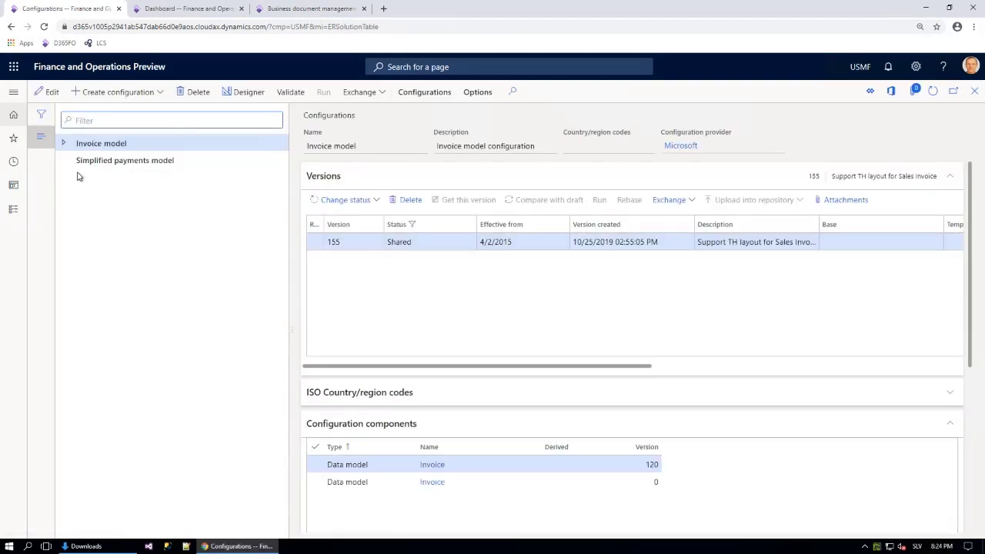
{"action": "left_click", "coordinate": [64, 144]}
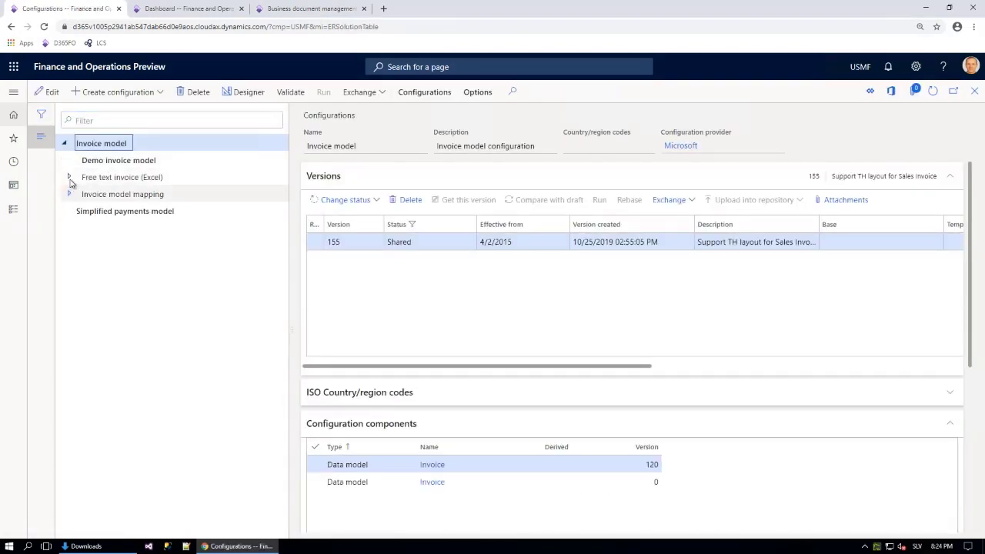
{"action": "left_click", "coordinate": [69, 178]}
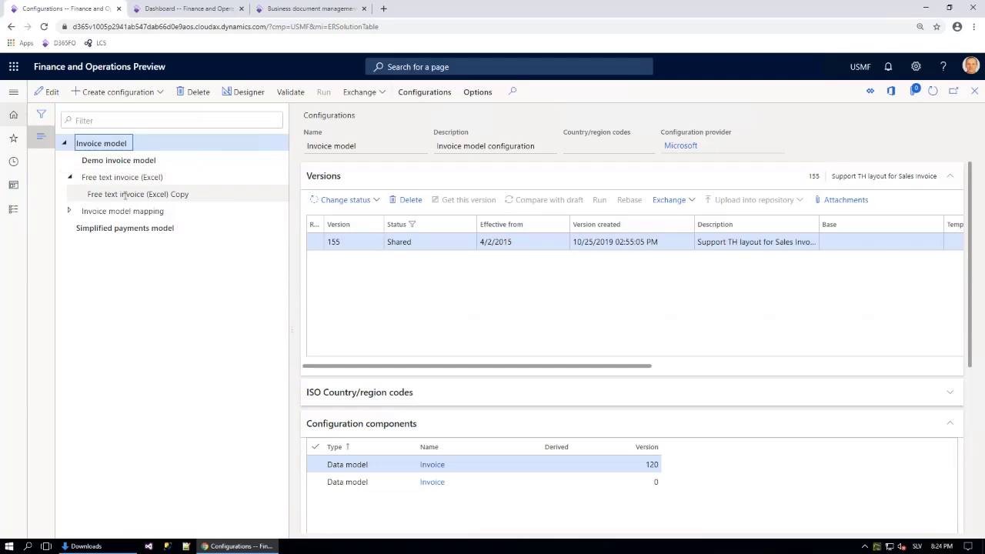
{"action": "left_click", "coordinate": [108, 194]}
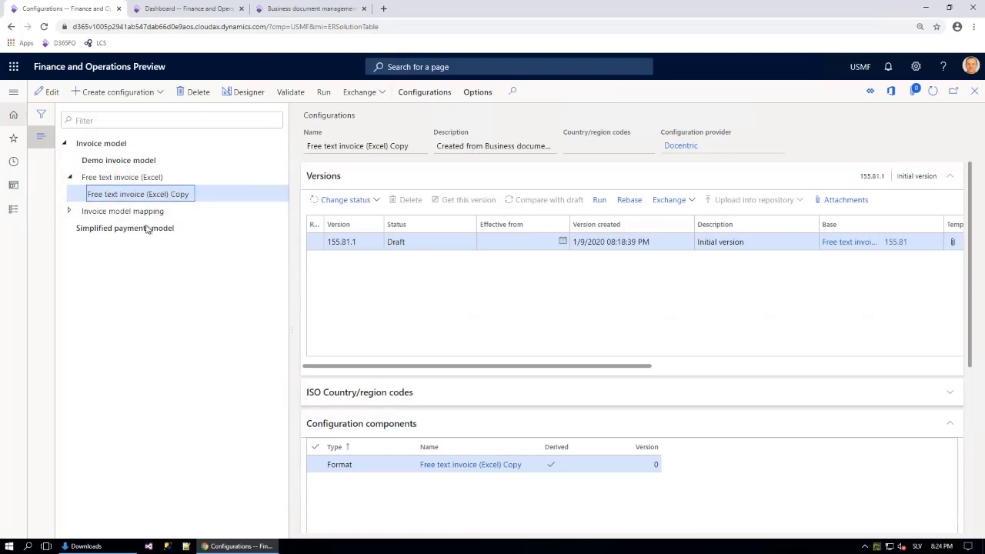
Delete the Free text invoice (Excel) Copy template from Business document management and close that workspace
{"action": "left_click", "coordinate": [290, 10]}
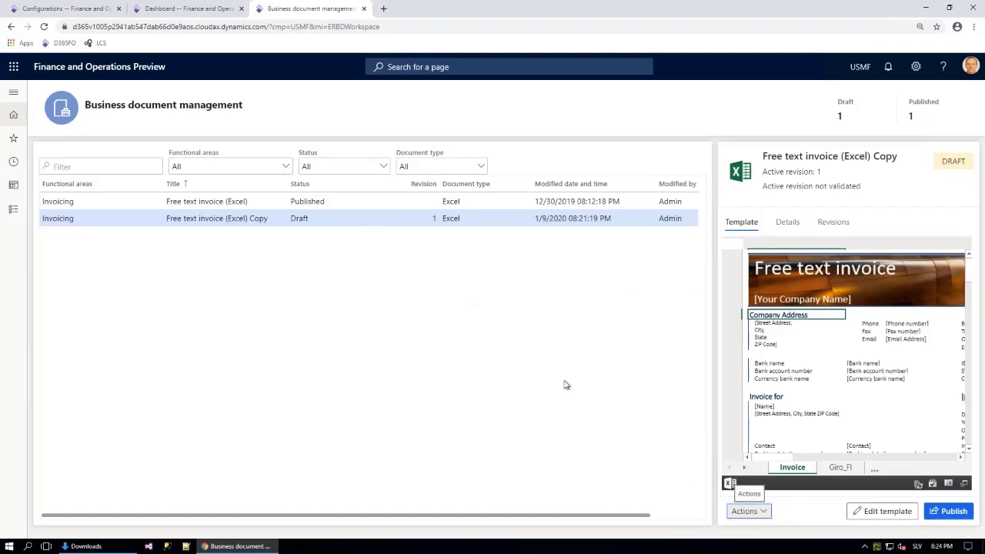
{"action": "left_click", "coordinate": [764, 512]}
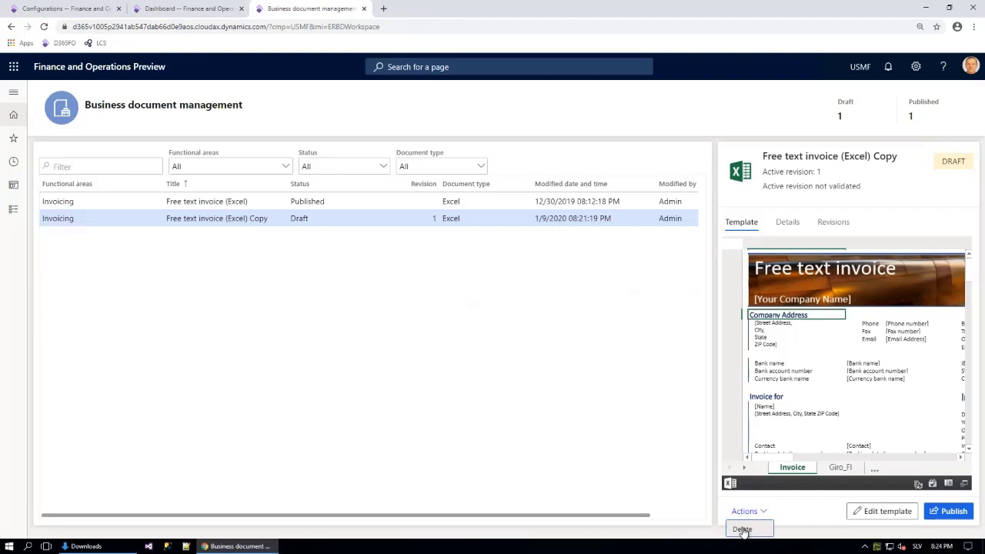
{"action": "left_click", "coordinate": [742, 529]}
{"action": "left_click", "coordinate": [914, 122]}
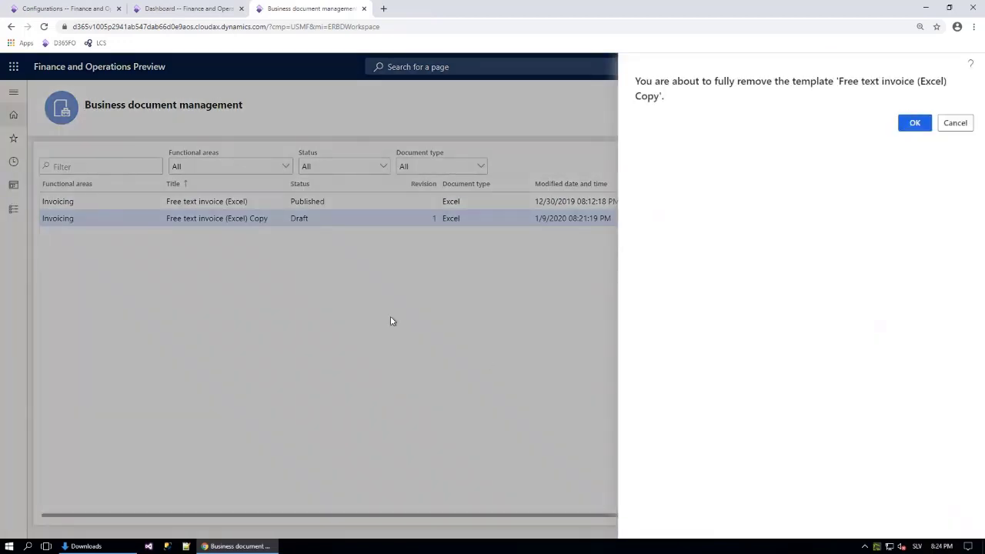
{"action": "left_click", "coordinate": [364, 8]}
Reload the reporting configurations and check the configurations under Invoice model
{"action": "left_click", "coordinate": [67, 8]}
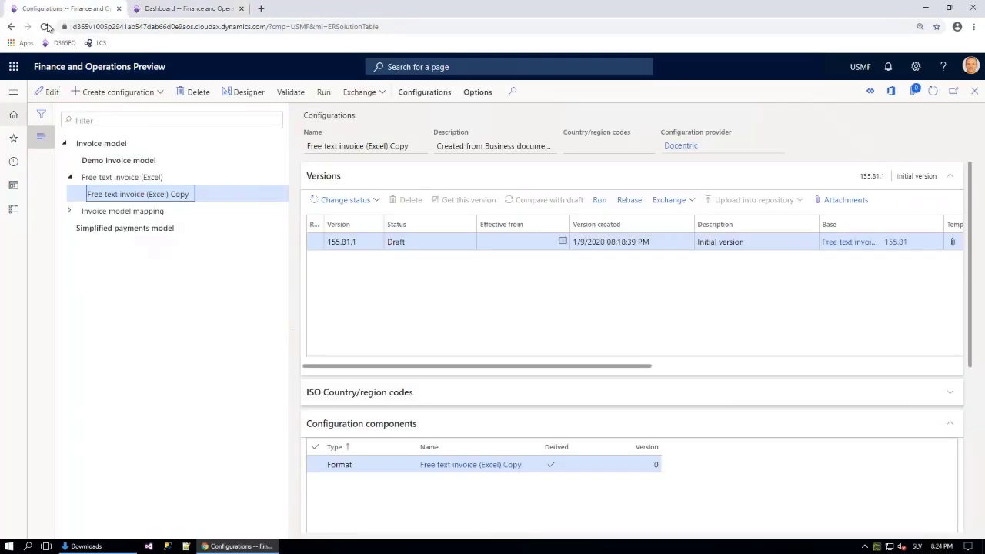
{"action": "left_click", "coordinate": [44, 26]}
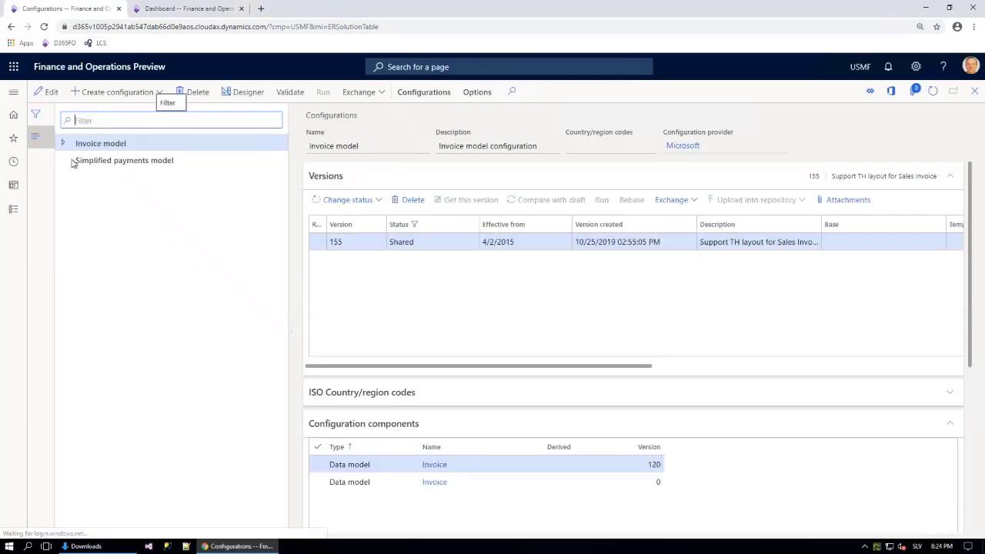
{"action": "left_click", "coordinate": [67, 144]}
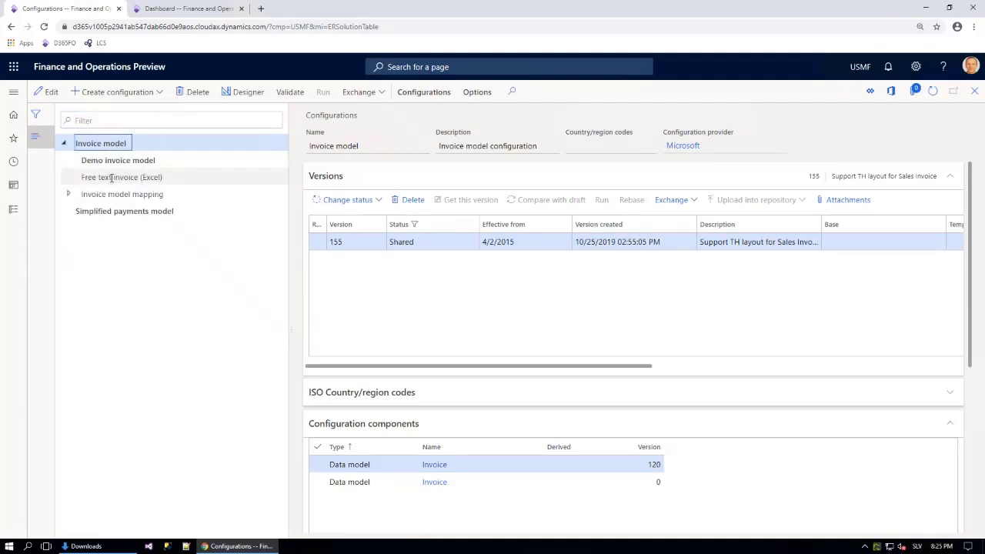
Derive a configuration named "Demo free text invoice (Excel)" from Free text invoice (Excel), using Demo invoice model, version 1, and the InvoiceCustomer definition
{"action": "left_click", "coordinate": [107, 178]}
{"action": "left_click", "coordinate": [115, 92]}
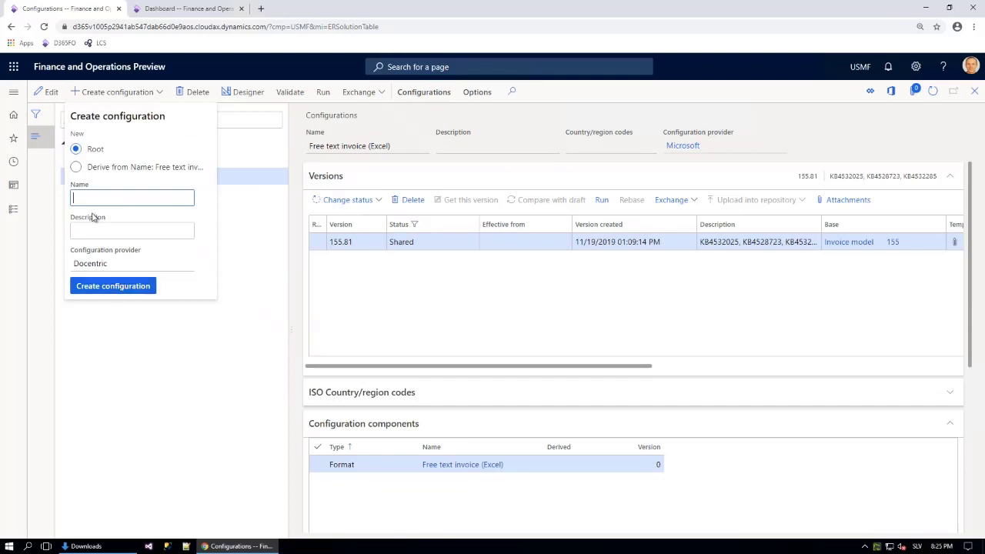
{"action": "type", "text": "Demo free text invoice (Excel)"}
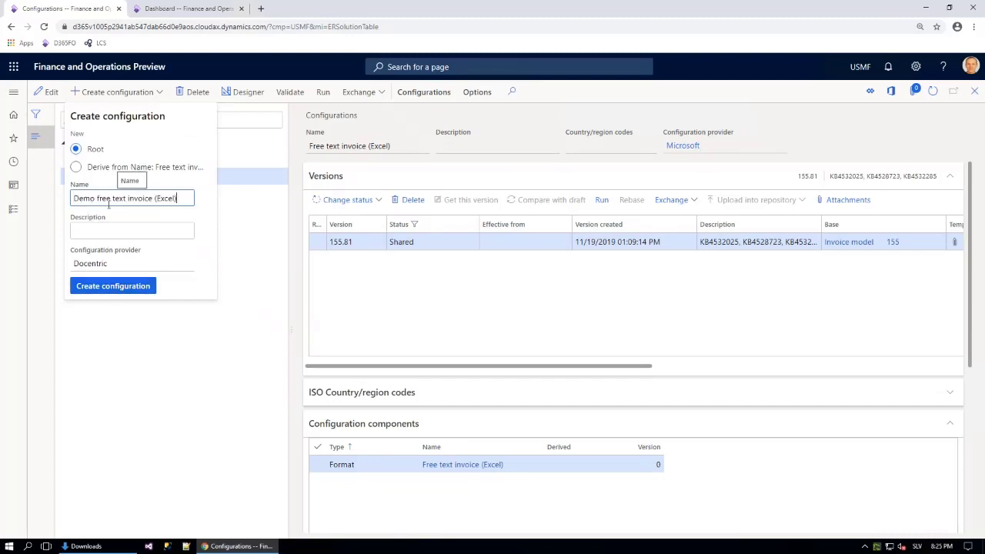
{"action": "left_click", "coordinate": [76, 167]}
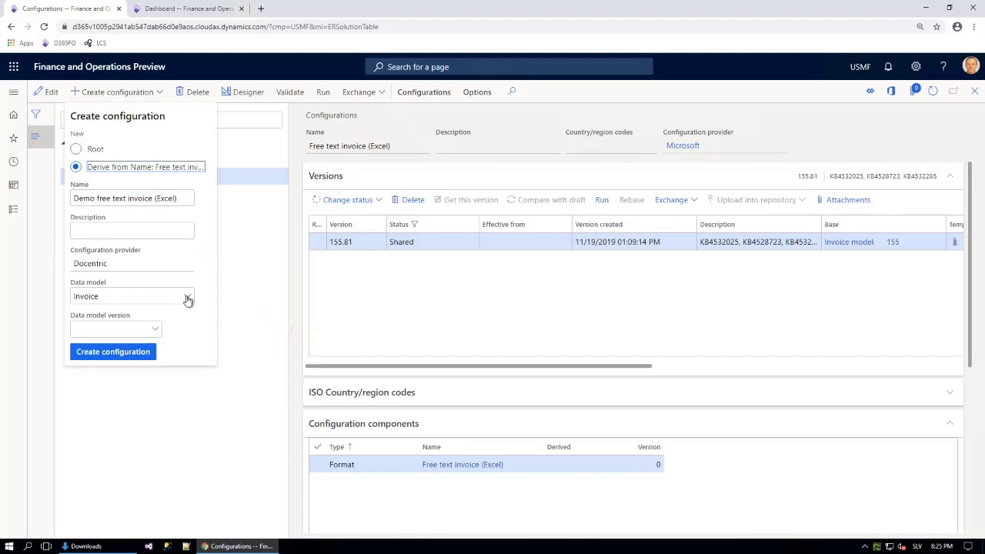
{"action": "left_click", "coordinate": [187, 299]}
{"action": "left_click", "coordinate": [121, 331]}
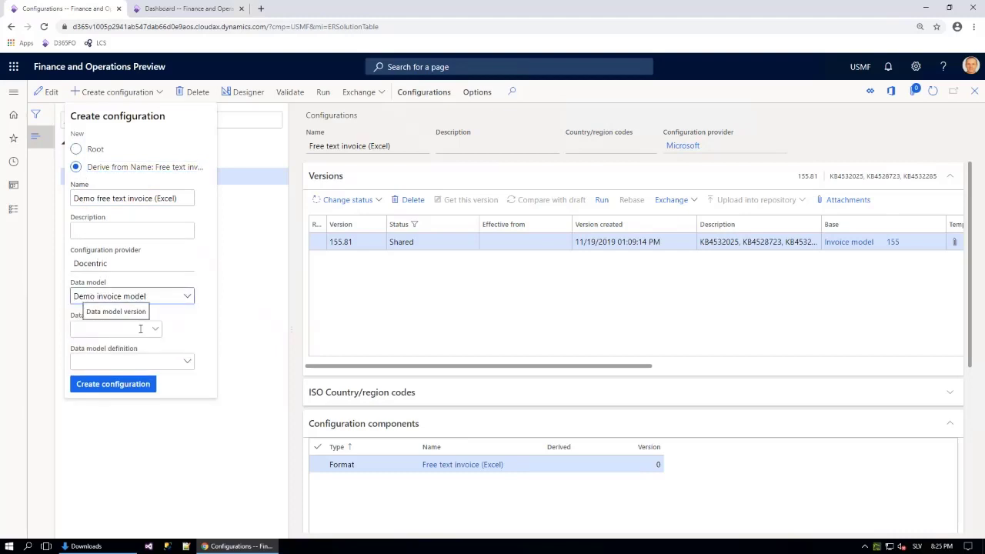
{"action": "left_click", "coordinate": [154, 328]}
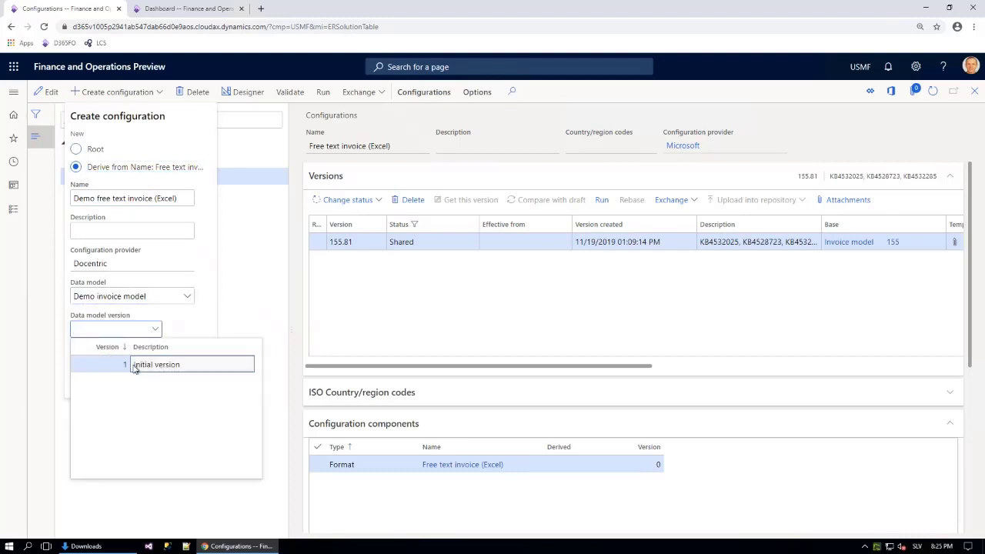
{"action": "left_click", "coordinate": [133, 364]}
{"action": "left_click", "coordinate": [185, 361]}
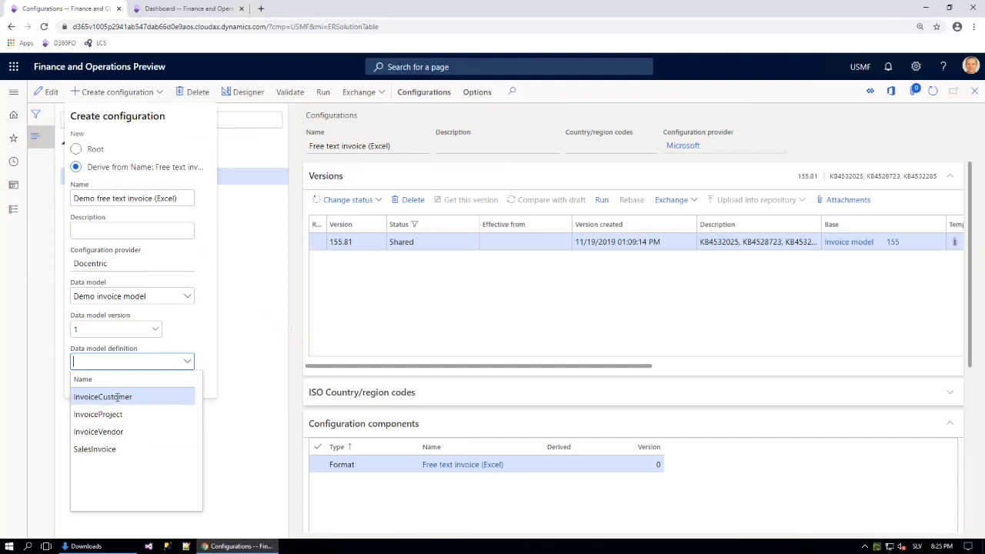
{"action": "left_click", "coordinate": [111, 396]}
{"action": "left_click", "coordinate": [118, 385]}
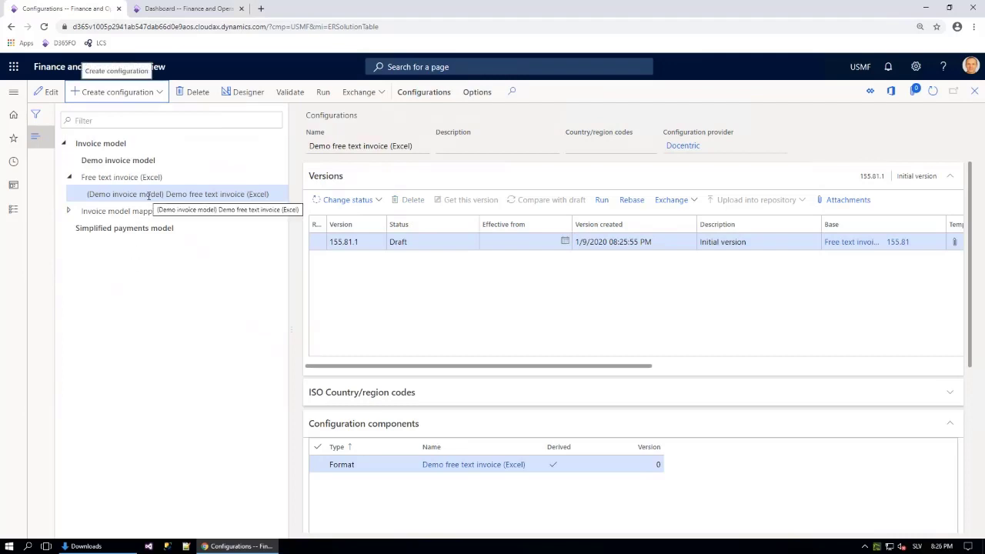
Open the Demo free text invoice (Excel) configuration in the format designer and show the attachments of its Free text invoice component
{"action": "left_click", "coordinate": [207, 195]}
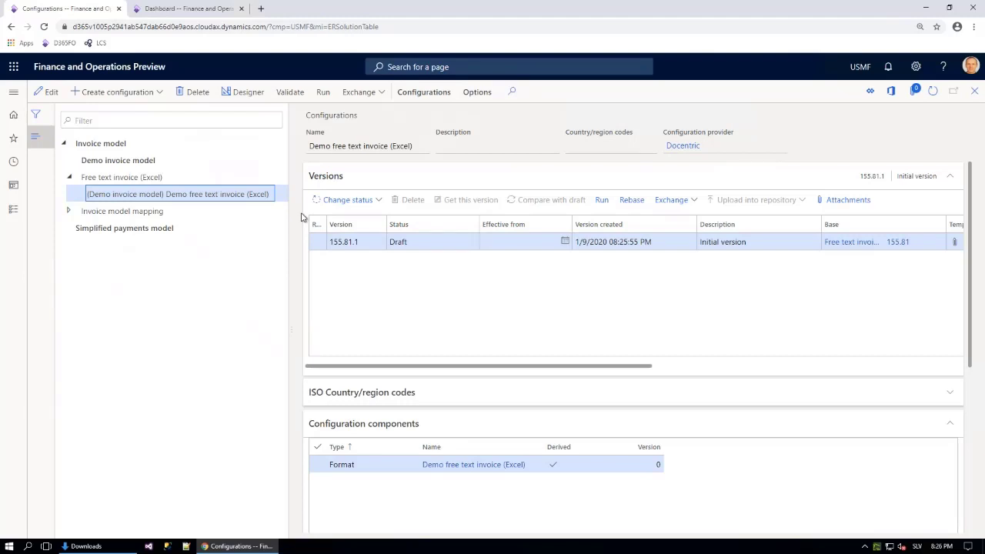
{"action": "left_click", "coordinate": [253, 98]}
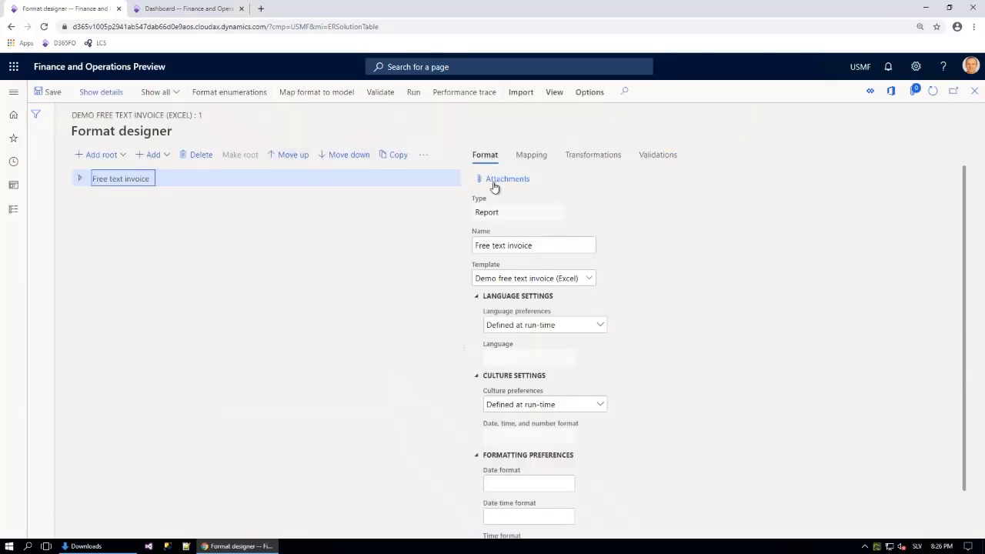
{"action": "left_click", "coordinate": [508, 179]}
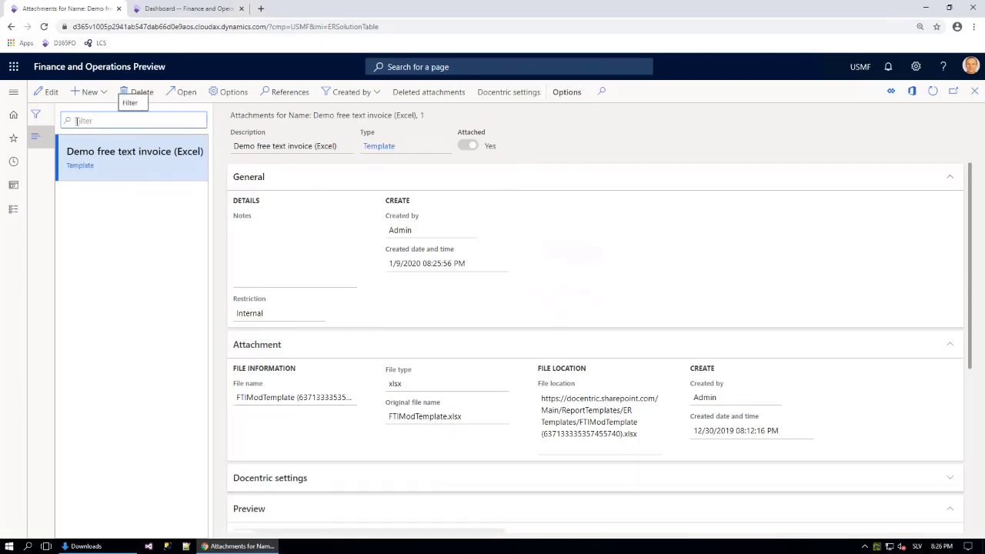
Try to attach FTIModTemplateModified.xlsx from Downloads to the format as a new Template-type attachment
{"action": "left_click", "coordinate": [97, 93]}
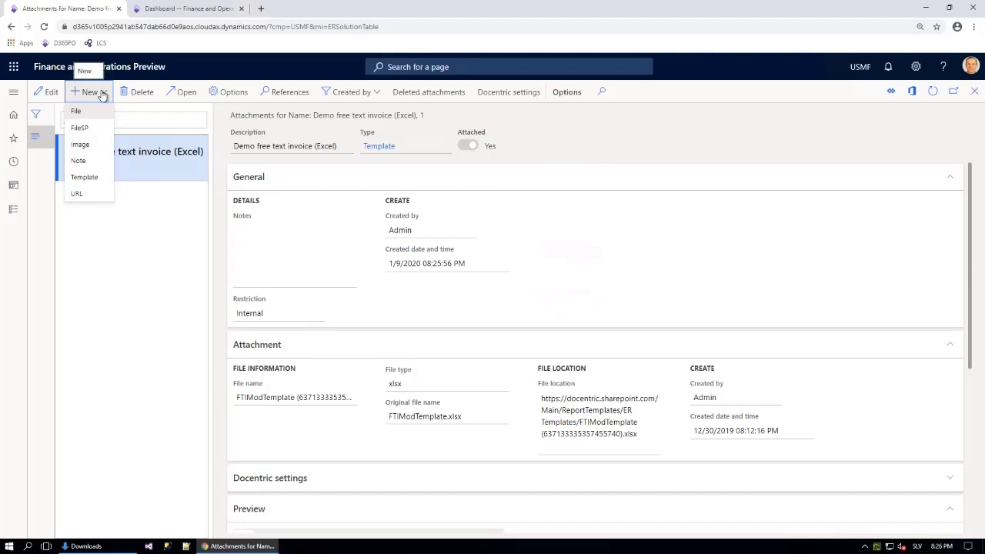
{"action": "left_click", "coordinate": [84, 177]}
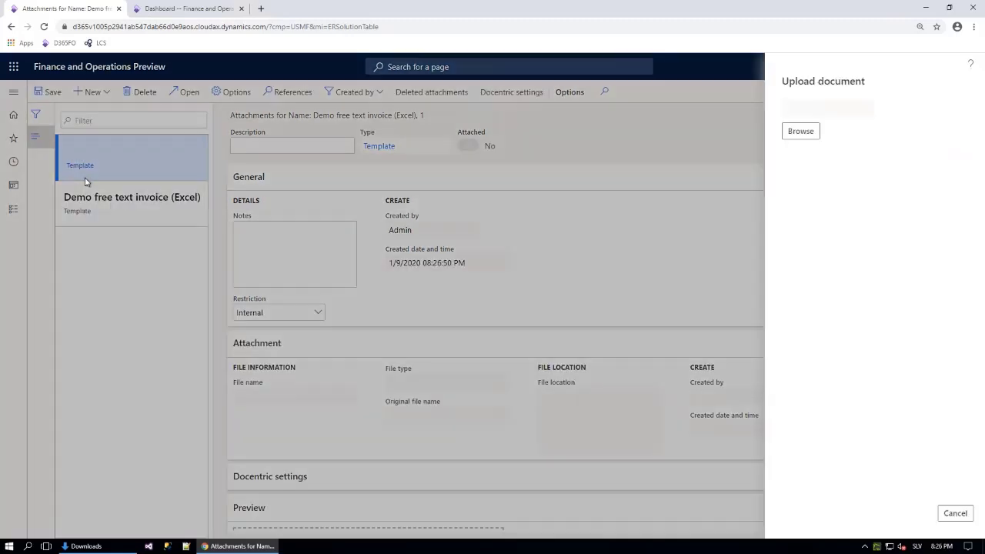
{"action": "left_click", "coordinate": [800, 131]}
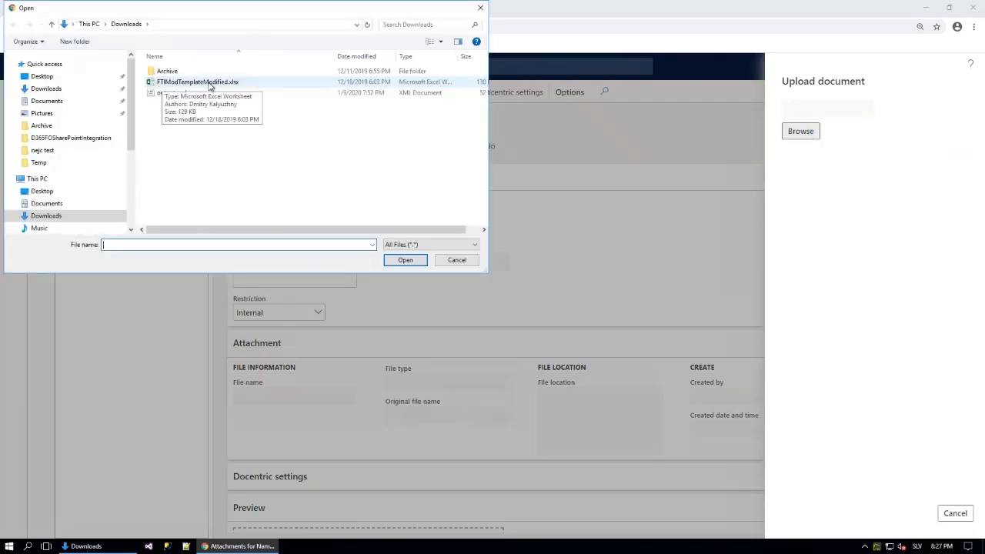
{"action": "left_click", "coordinate": [210, 83]}
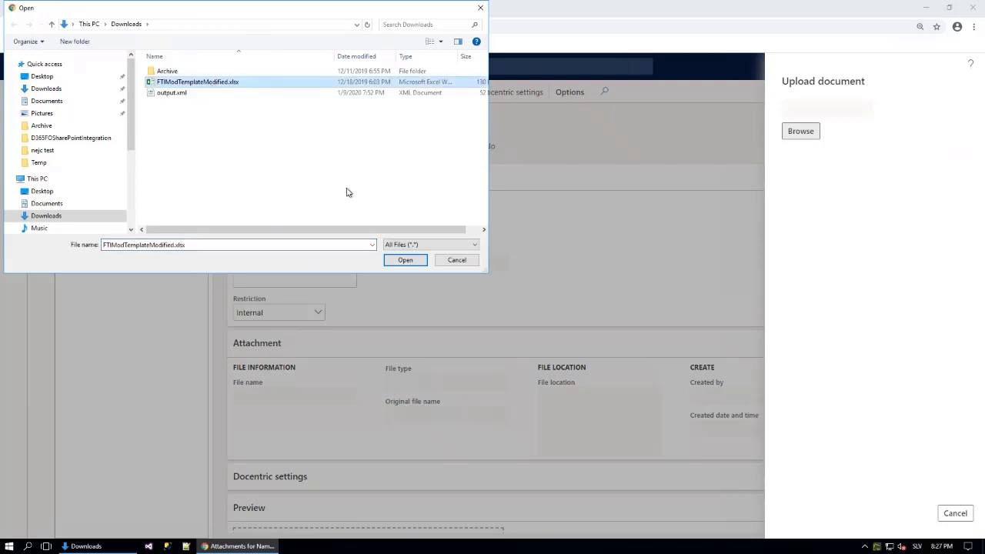
{"action": "left_click", "coordinate": [405, 261]}
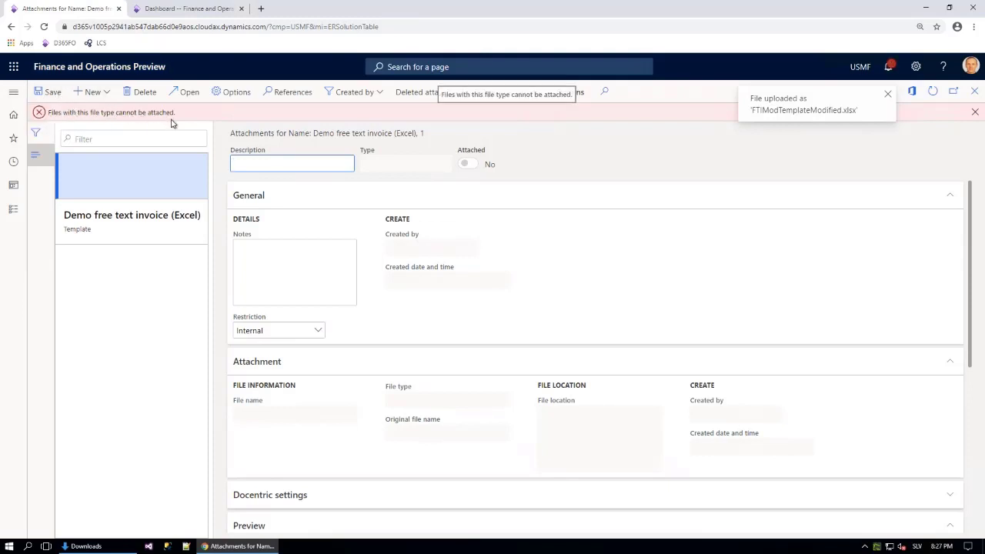
Reload the configurations page and reopen the attachments of the Demo free text invoice (Excel) format in the format designer
{"action": "left_click", "coordinate": [888, 68]}
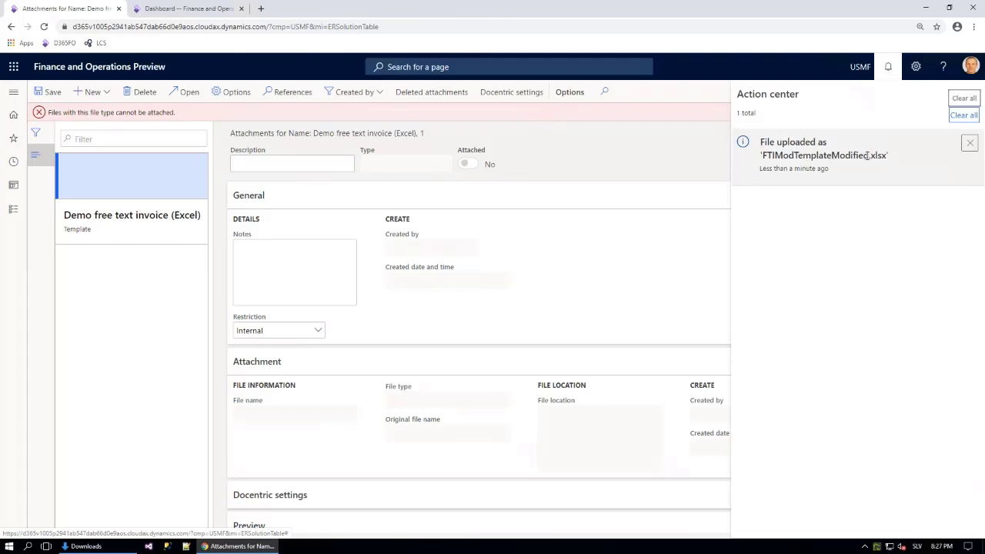
{"action": "left_click", "coordinate": [246, 112]}
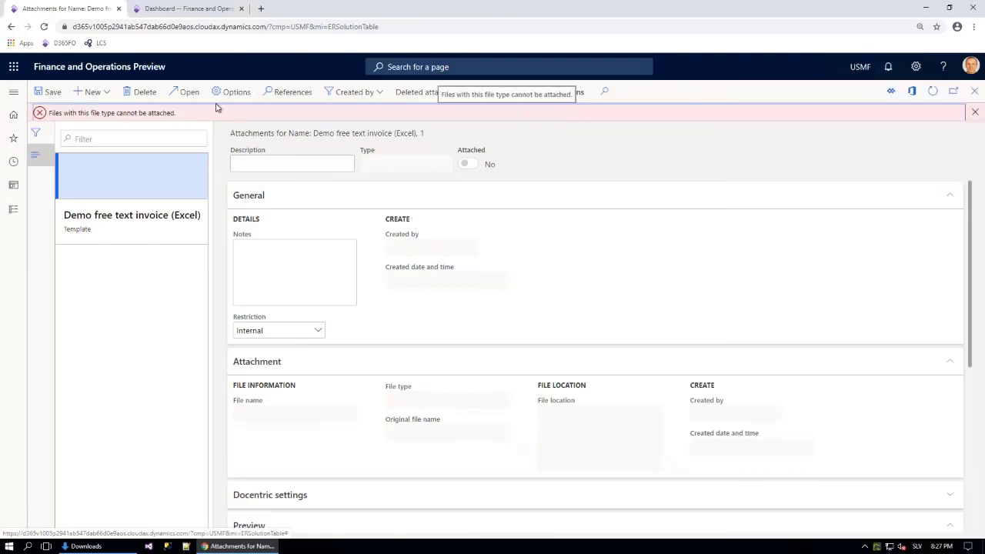
{"action": "left_click", "coordinate": [44, 27]}
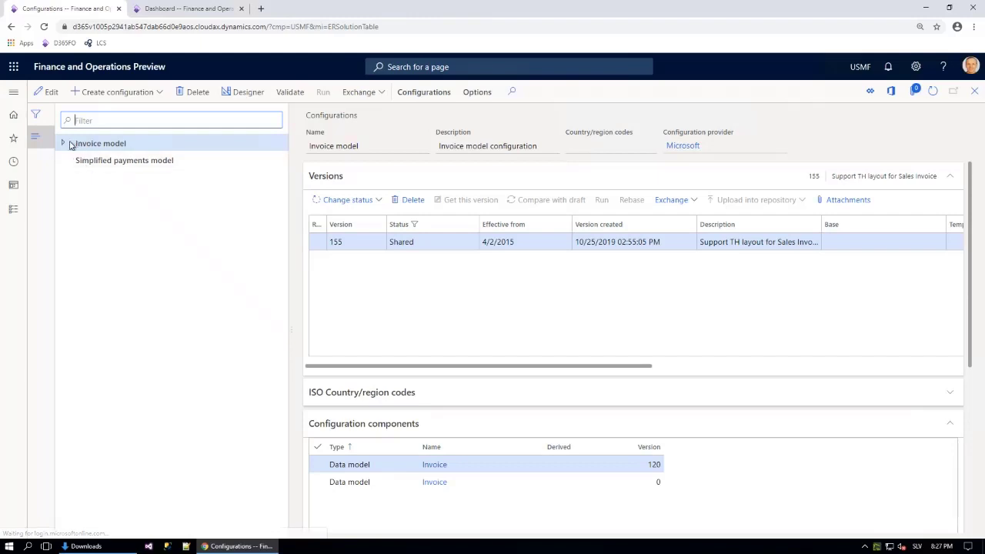
{"action": "left_click", "coordinate": [63, 144]}
{"action": "left_click", "coordinate": [68, 178]}
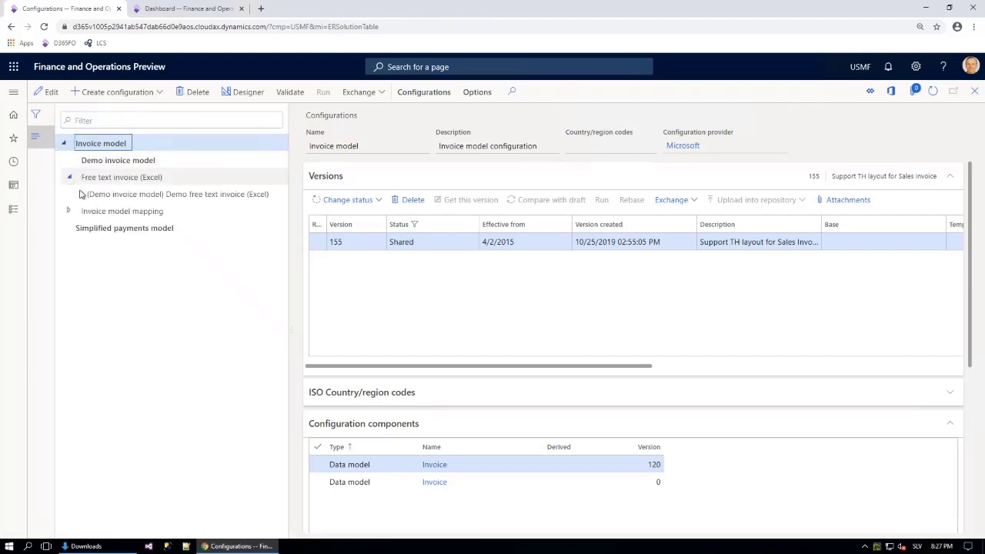
{"action": "left_click", "coordinate": [103, 194]}
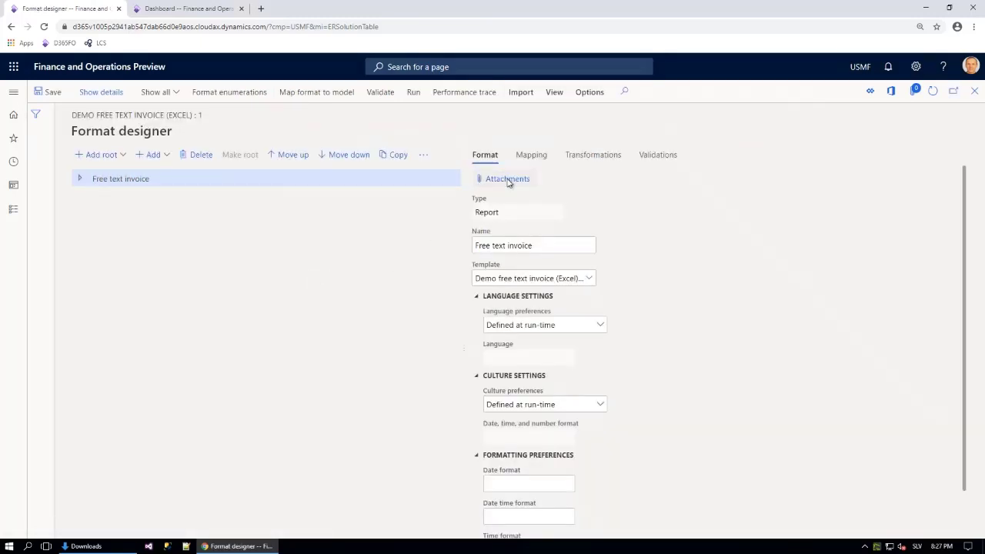
{"action": "left_click", "coordinate": [506, 182]}
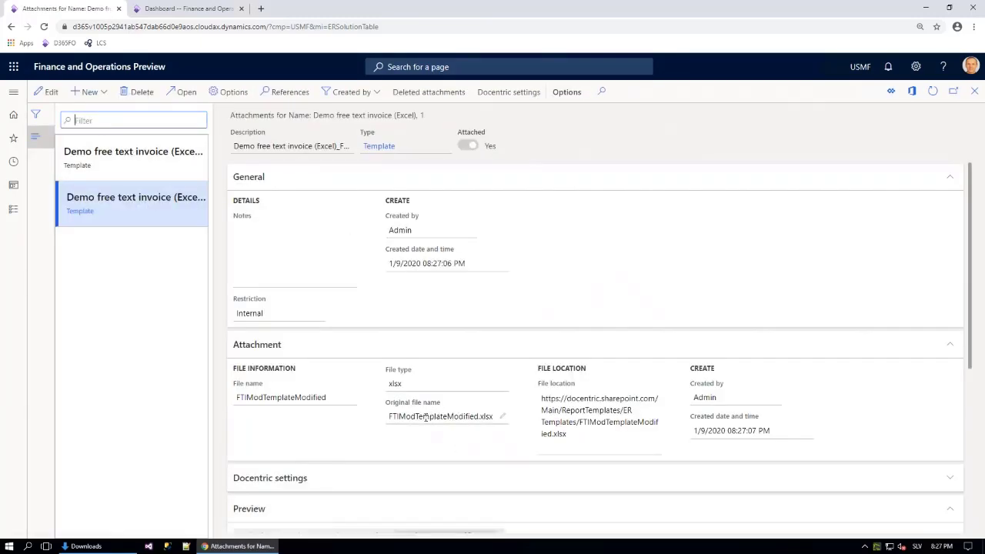
Delete the attachment whose original file is FTIModTemplate.xlsx from the format's attachments
{"action": "left_click", "coordinate": [124, 150]}
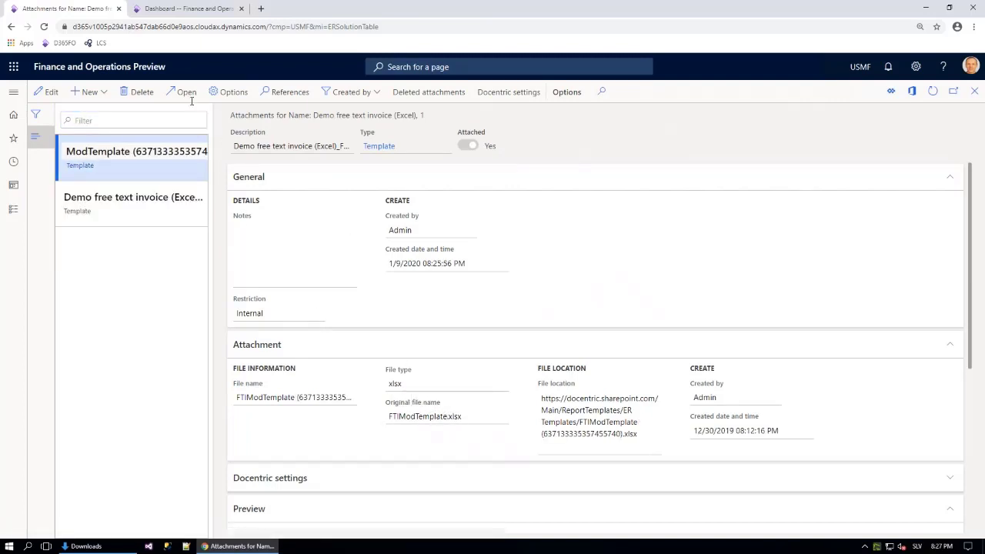
{"action": "left_click", "coordinate": [143, 93]}
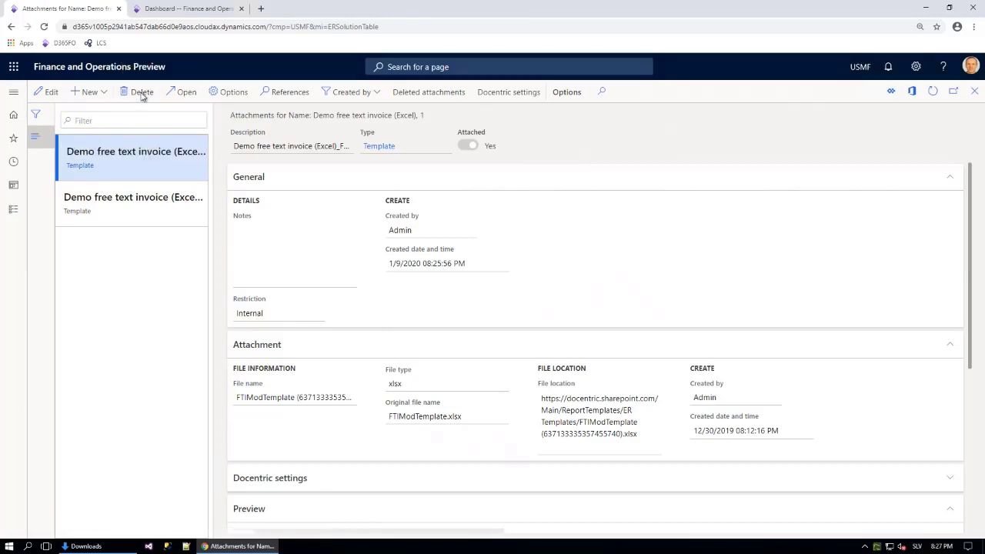
{"action": "left_click", "coordinate": [562, 291]}
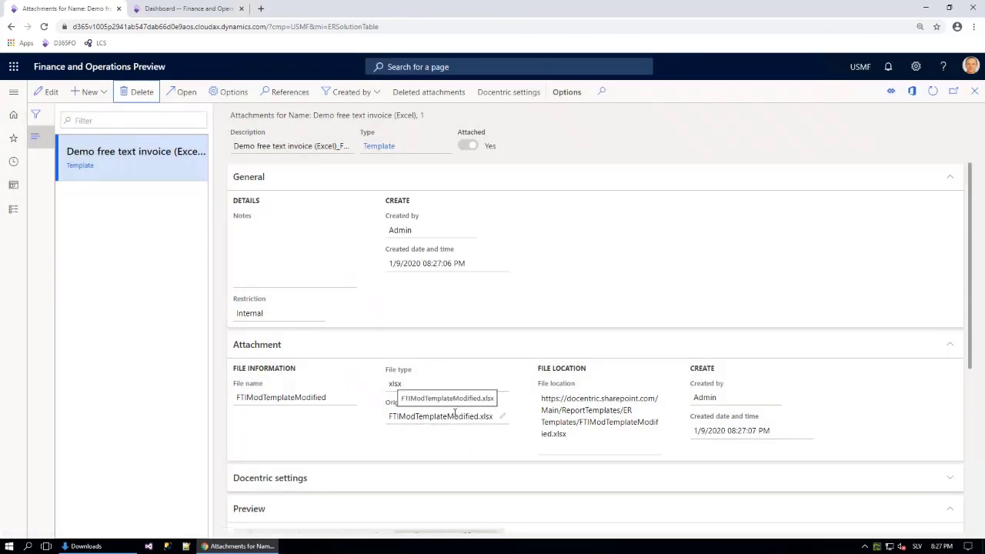
Return to the format designer and set the Free text invoice component's template to the FTIModTemplateModified.xlsx attachment
{"action": "left_click", "coordinate": [974, 91]}
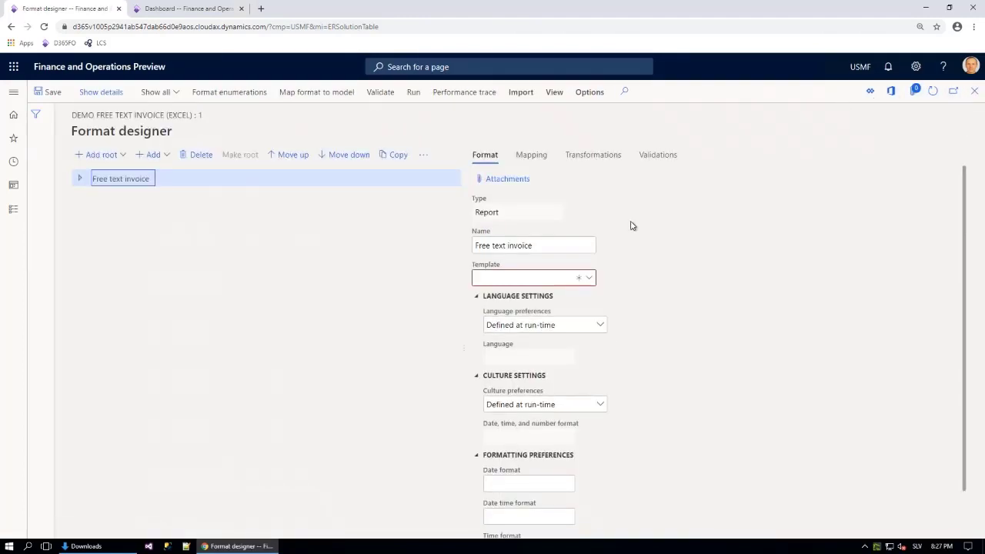
{"action": "left_click", "coordinate": [589, 278]}
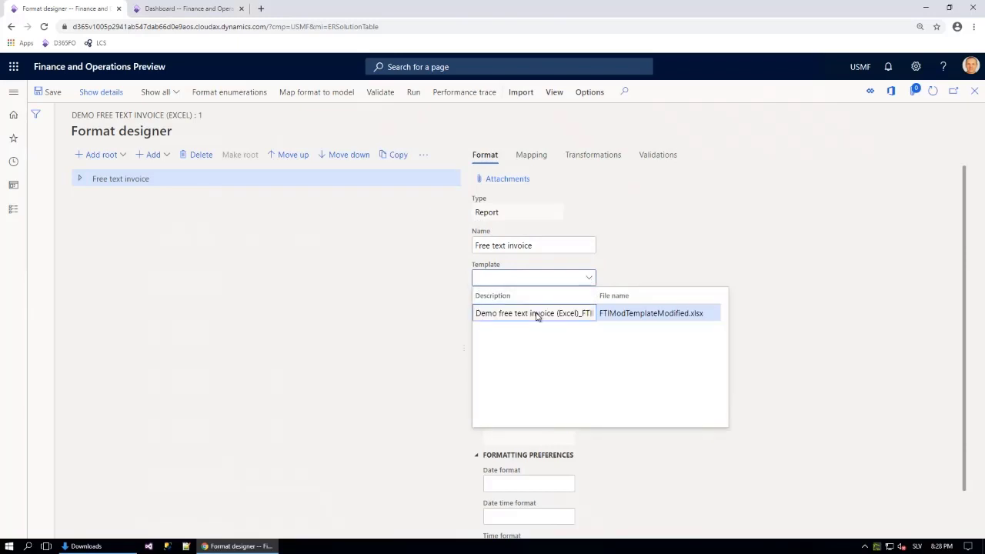
{"action": "left_click", "coordinate": [537, 313]}
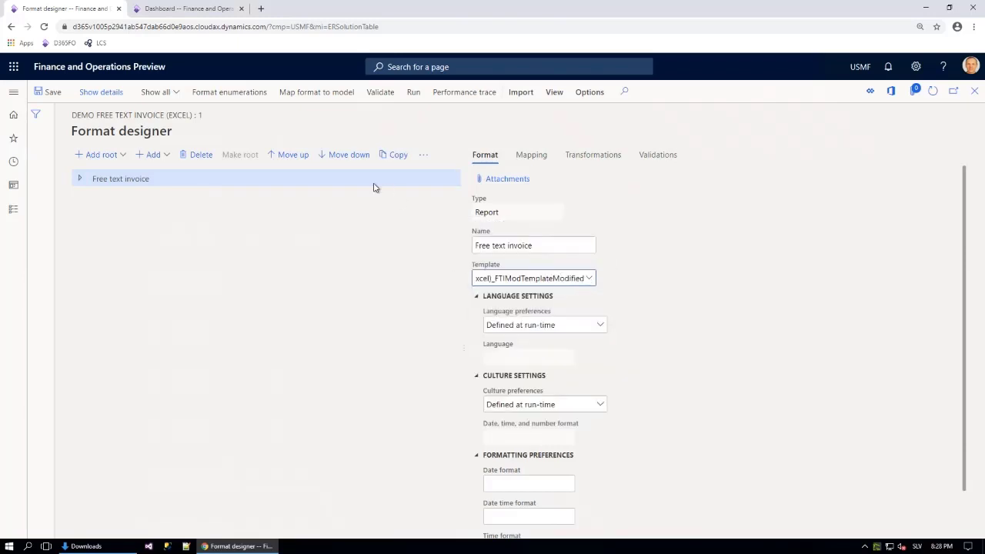
Expand the whole Free text invoice format tree, collapse CompanyInfo, and select the DocumentDetails range under Header
{"action": "left_click", "coordinate": [423, 154]}
{"action": "left_click", "coordinate": [444, 189]}
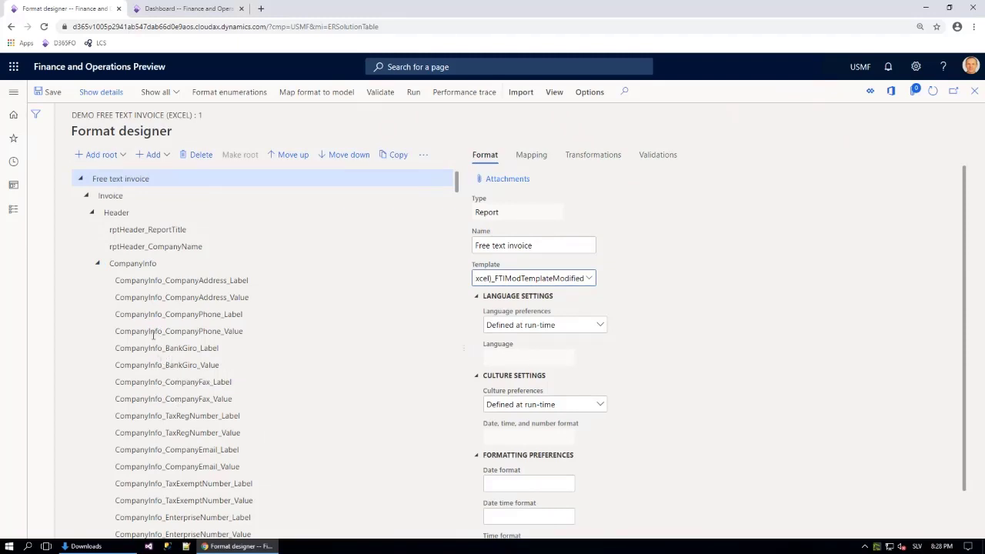
{"action": "left_click", "coordinate": [97, 263]}
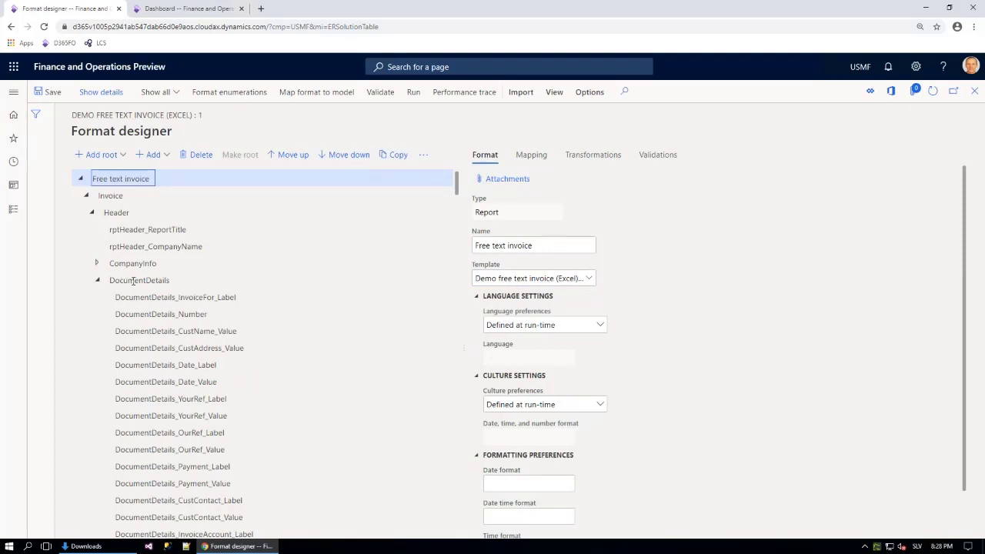
{"action": "left_click", "coordinate": [133, 280]}
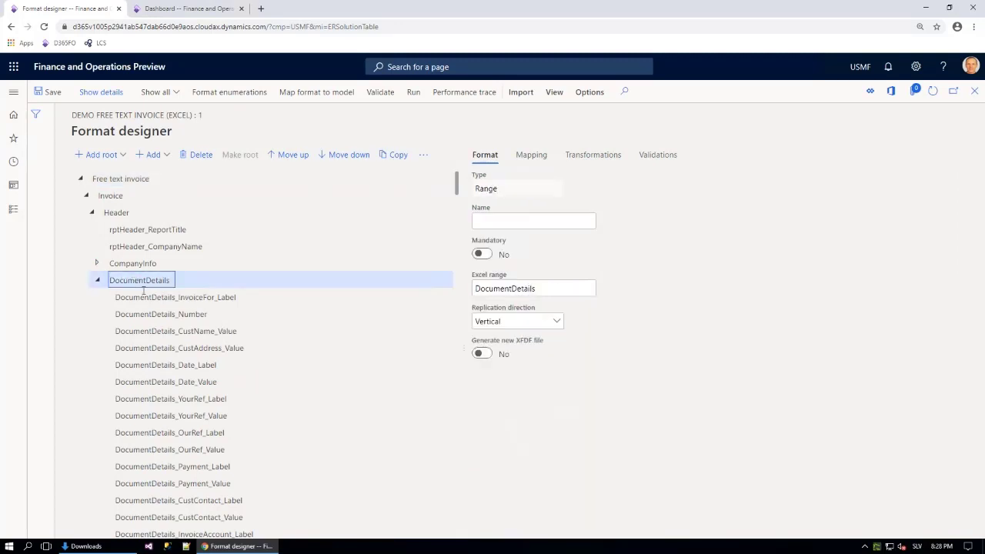
{"action": "scroll", "coordinate": [186, 449], "scroll_direction": "down", "scroll_amount": 3}
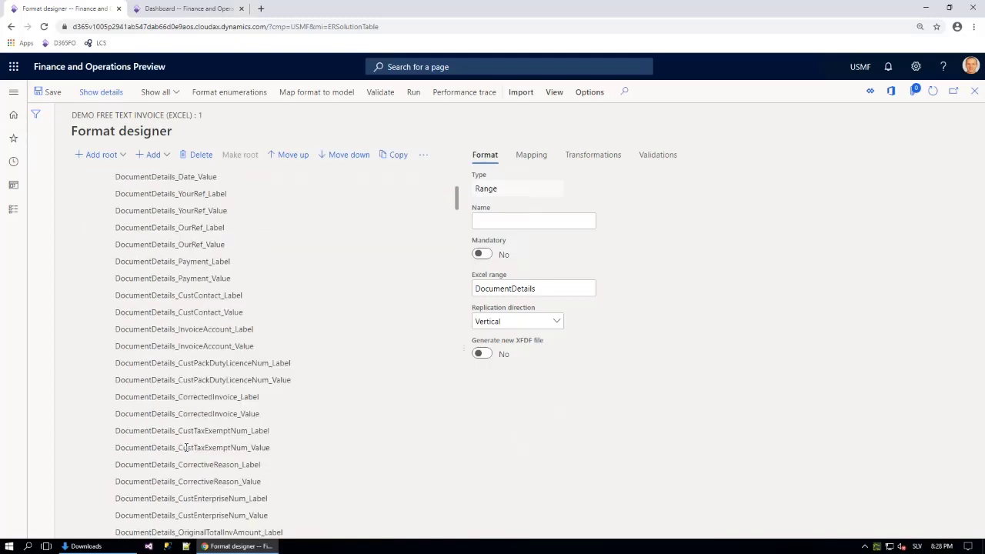
{"action": "scroll", "coordinate": [185, 449], "scroll_direction": "up", "scroll_amount": 4}
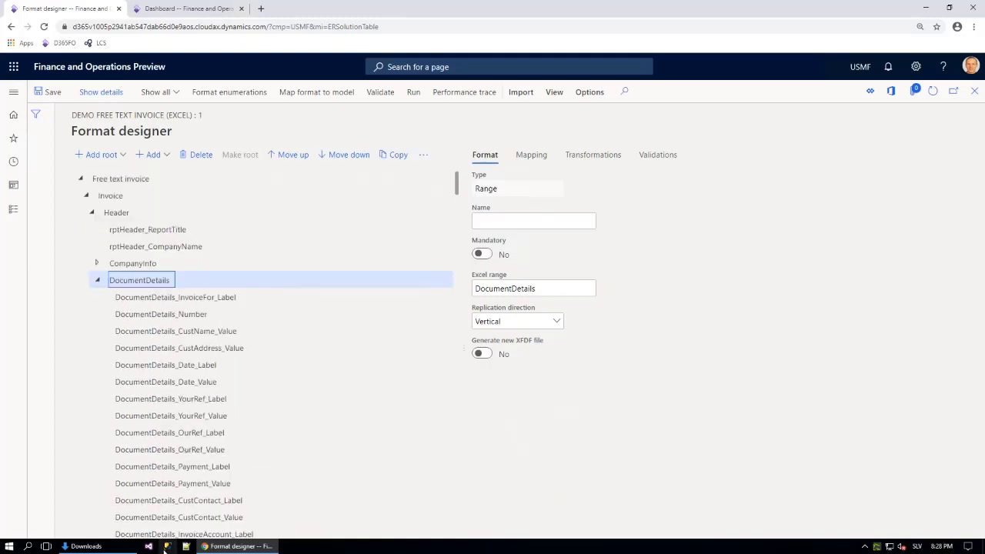
Open FTIModTemplateModified.xlsx from Downloads in Excel and check the names of the Delivery terms and Payment label and value cells
{"action": "left_click", "coordinate": [96, 546]}
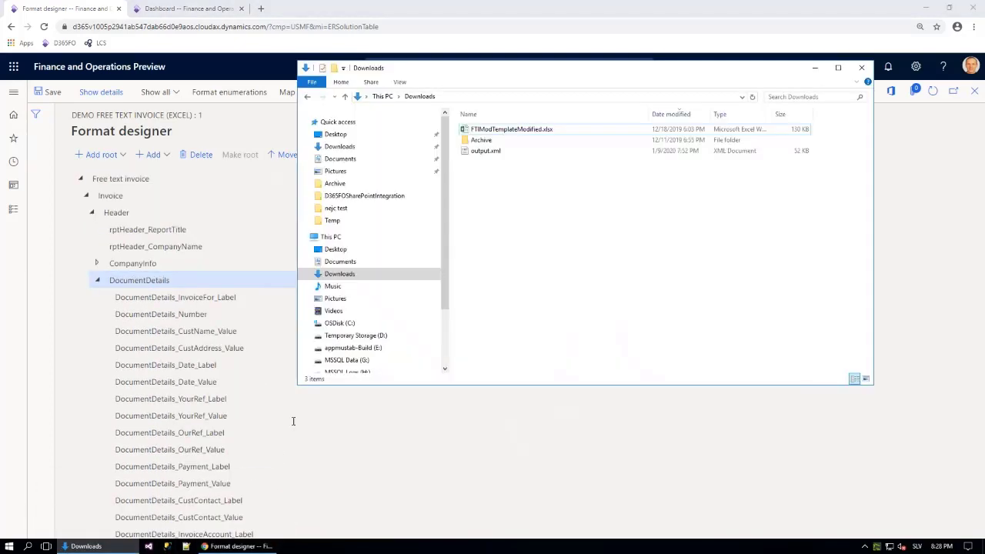
{"action": "left_click", "coordinate": [522, 131]}
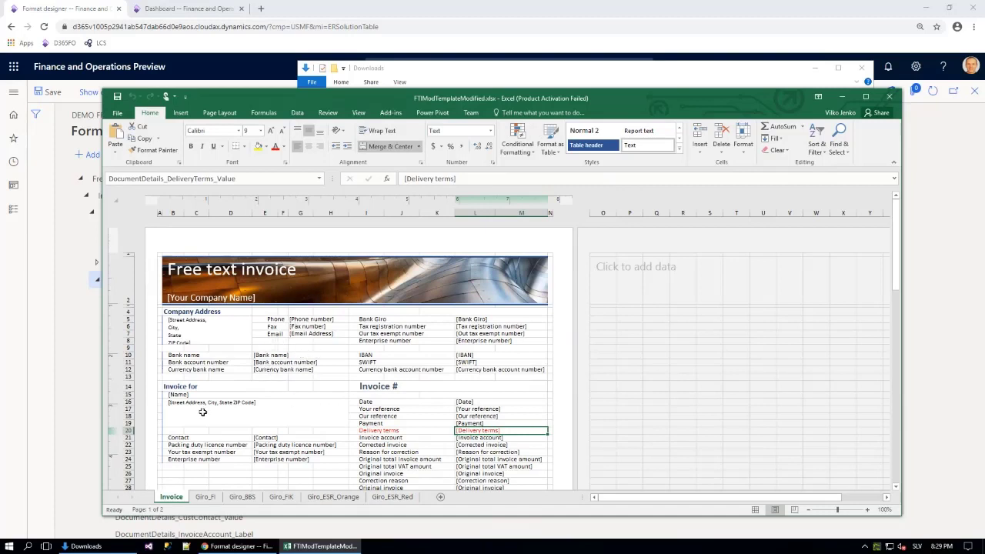
{"action": "left_click", "coordinate": [384, 430]}
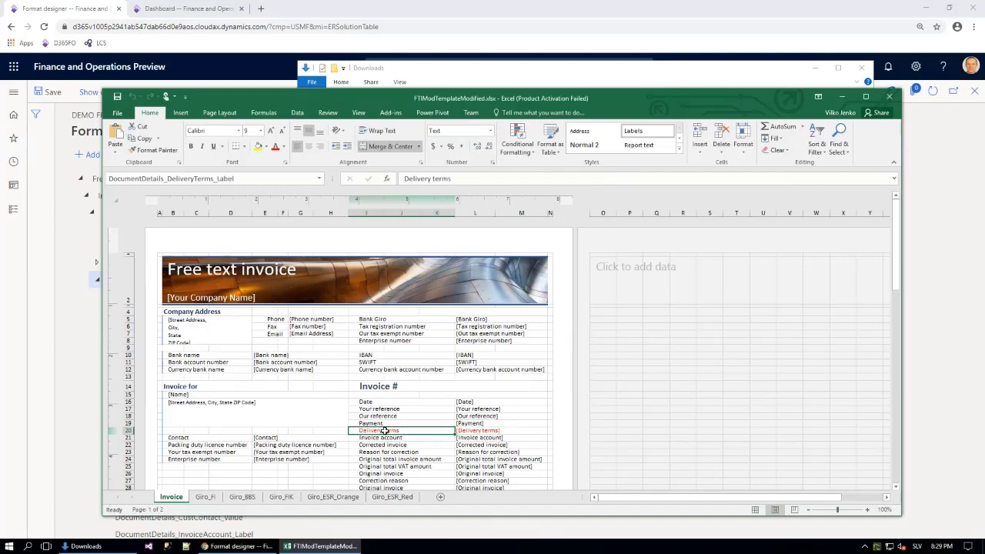
{"action": "left_click", "coordinate": [482, 431]}
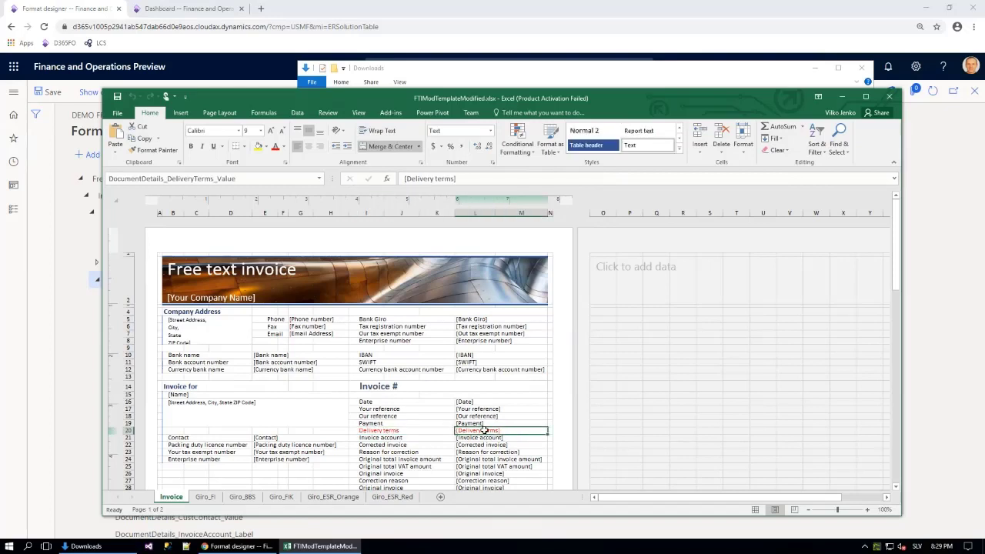
{"action": "left_click", "coordinate": [394, 432]}
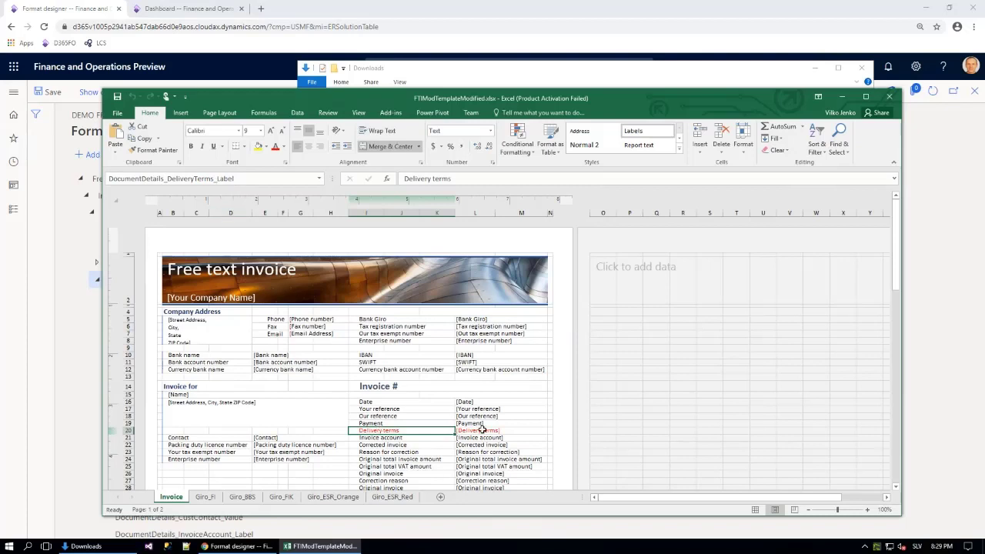
{"action": "key", "text": "Right"}
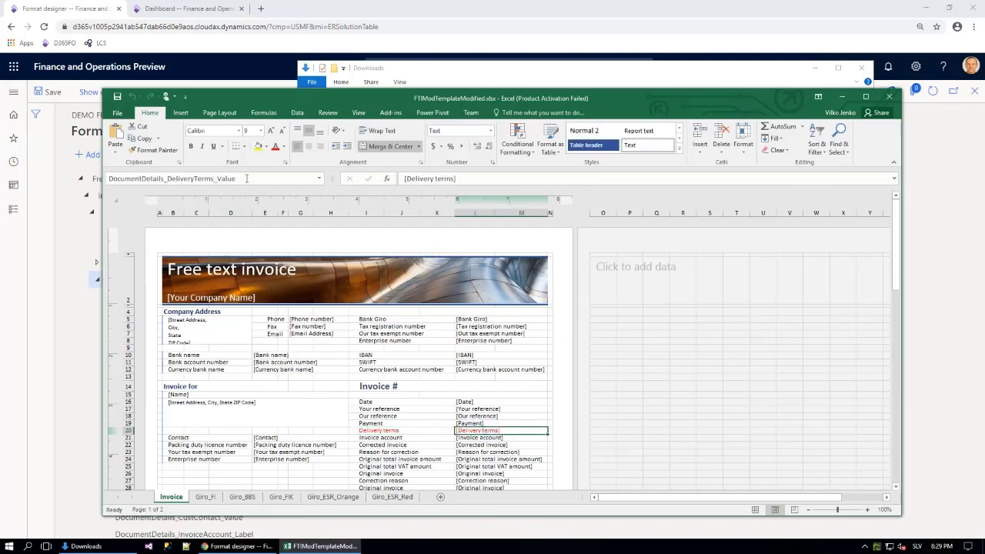
{"action": "left_click", "coordinate": [480, 422]}
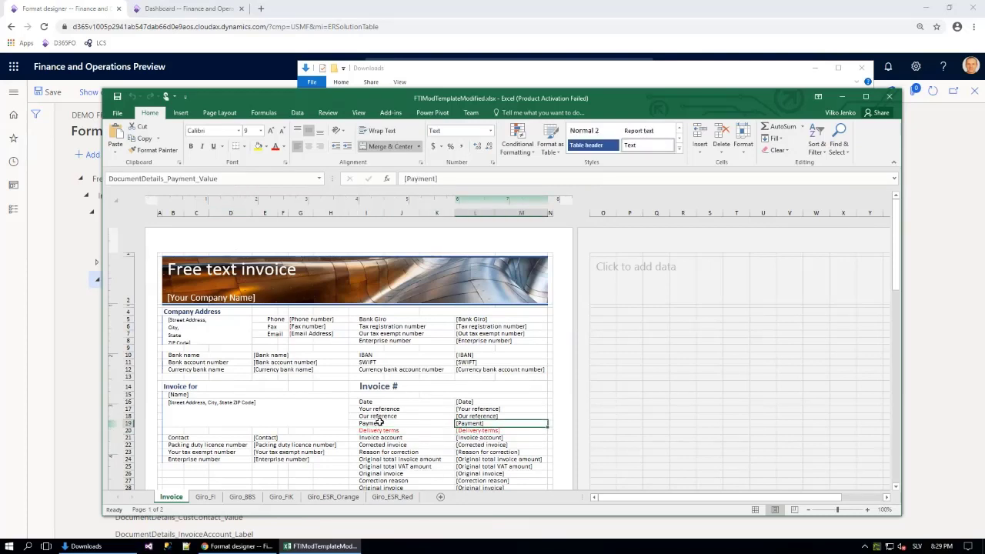
{"action": "left_click", "coordinate": [379, 422]}
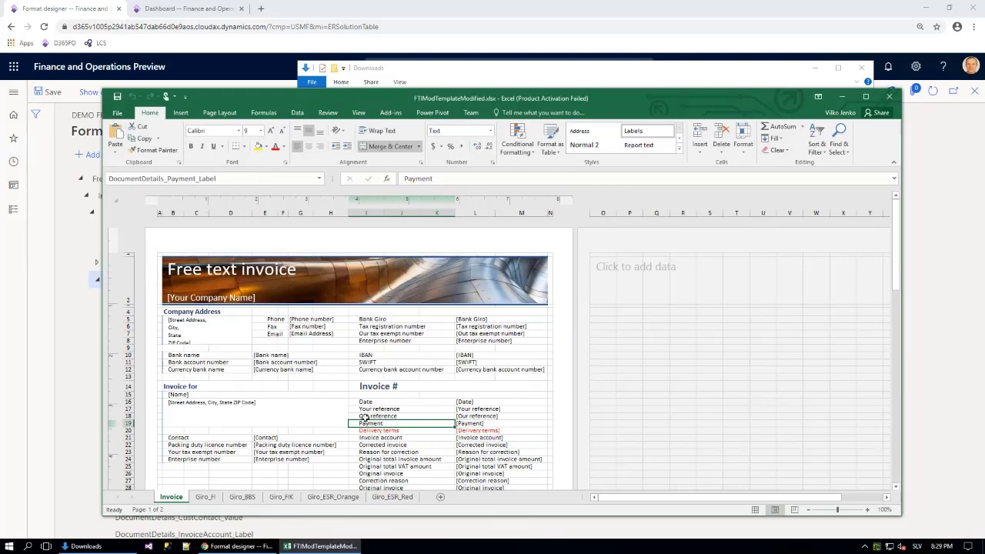
{"action": "left_click", "coordinate": [485, 430]}
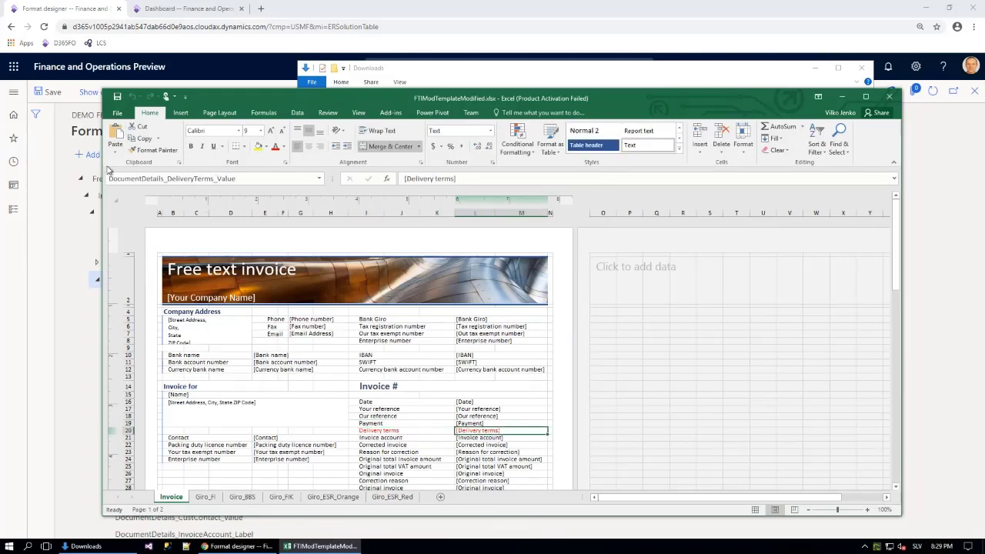
Copy the defined name of the Delivery terms label cell, DocumentDetails_DeliveryTerms_Label
{"action": "left_click", "coordinate": [388, 430]}
{"action": "left_click", "coordinate": [213, 177]}
{"action": "key", "text": "ctrl+c"}
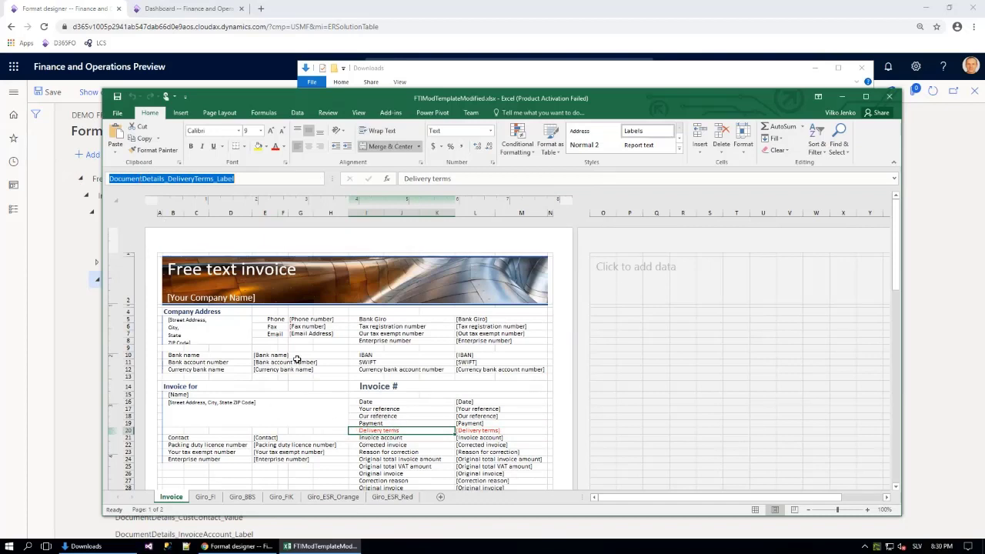
Back in the format designer, add a Cell component under DocumentDetails with the Excel range DocumentDetails_DeliveryTerms_Label
{"action": "left_click", "coordinate": [66, 139]}
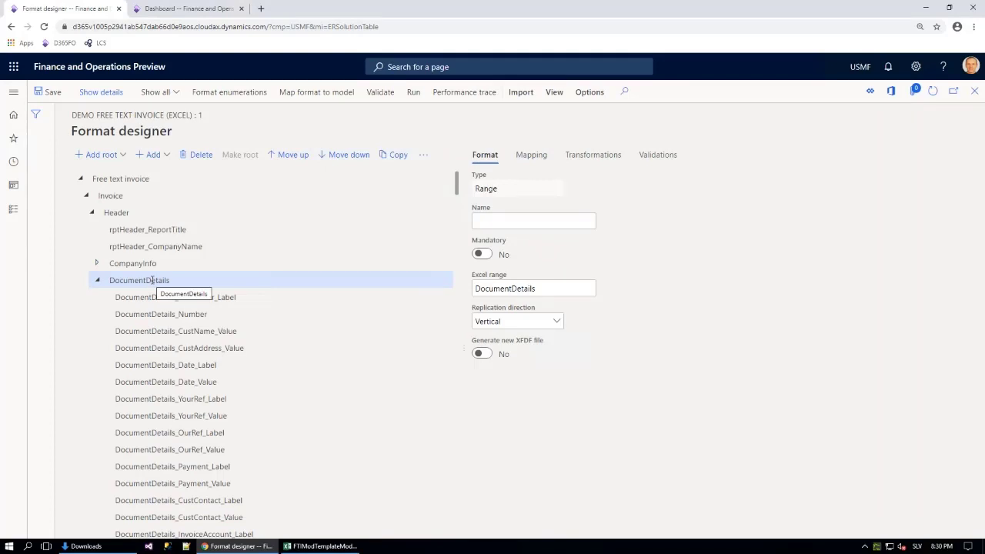
{"action": "left_click", "coordinate": [163, 156]}
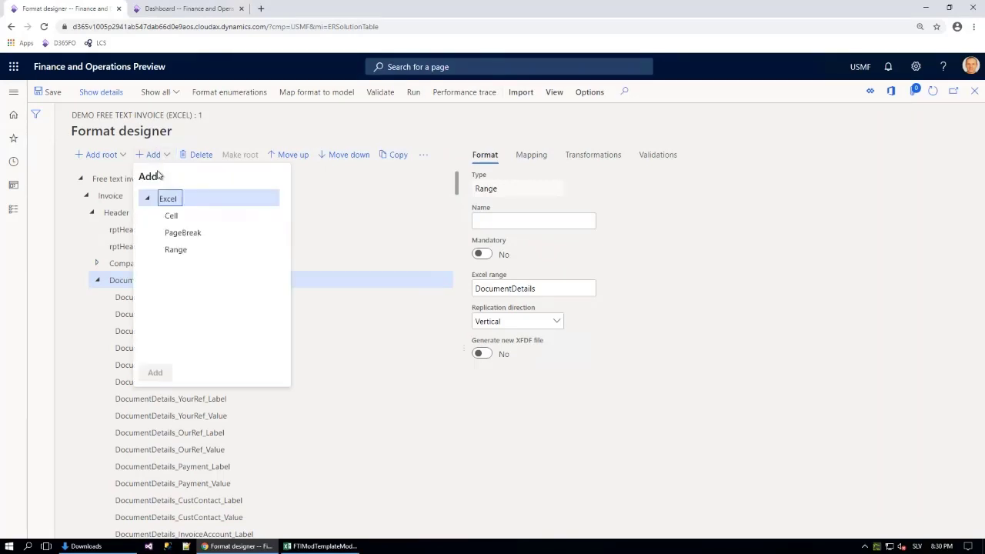
{"action": "double_click", "coordinate": [171, 215]}
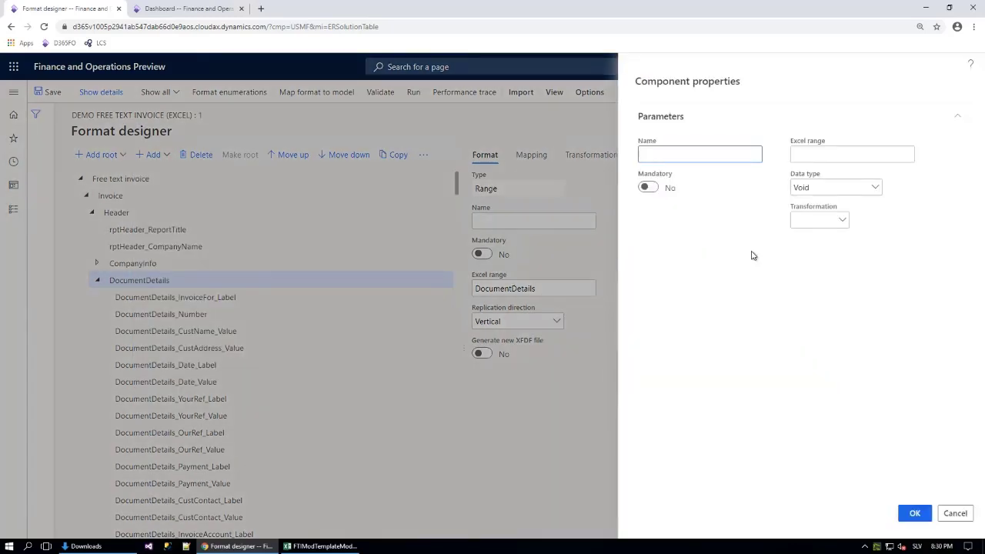
{"action": "left_click", "coordinate": [804, 154]}
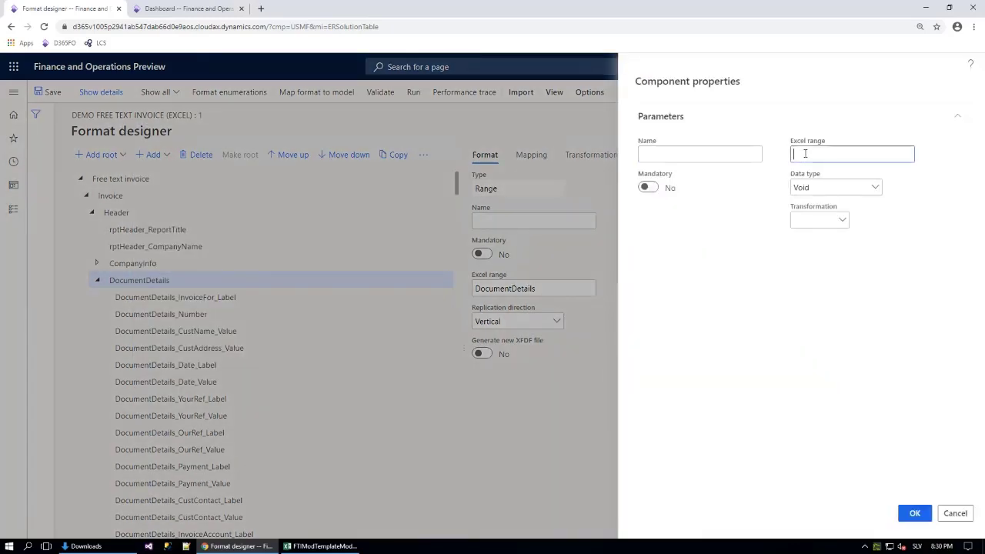
{"action": "key", "text": "ctrl+v"}
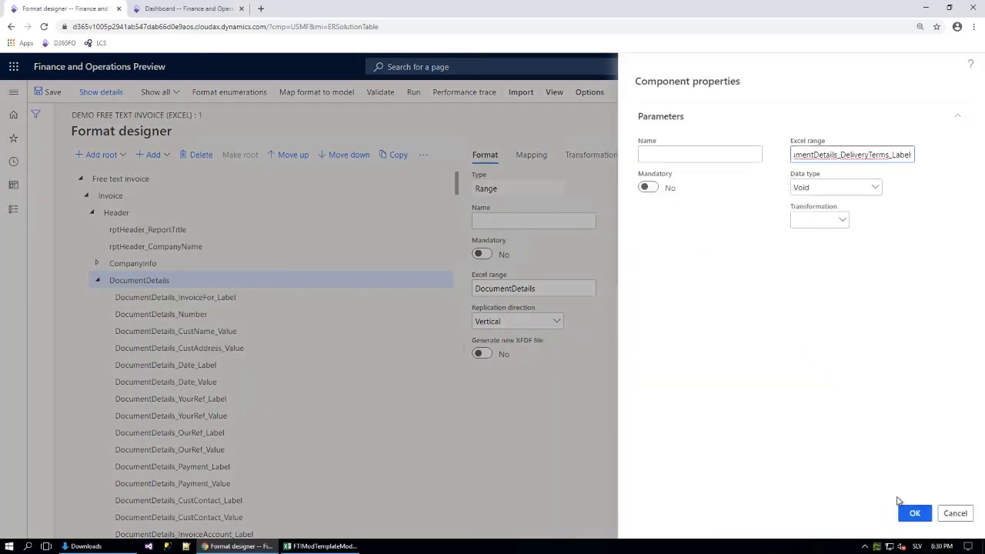
{"action": "left_click", "coordinate": [914, 512]}
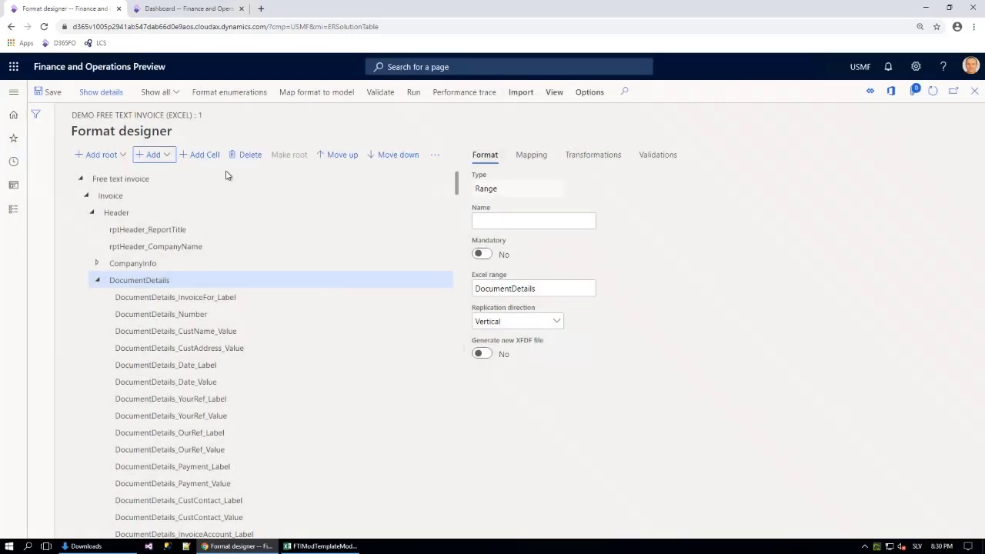
Add another Cell component under DocumentDetails with the Excel range DocumentDetails_DeliveryTerms_Value
{"action": "left_click", "coordinate": [202, 156]}
{"action": "left_click", "coordinate": [827, 156]}
{"action": "key", "text": "ctrl+v"}
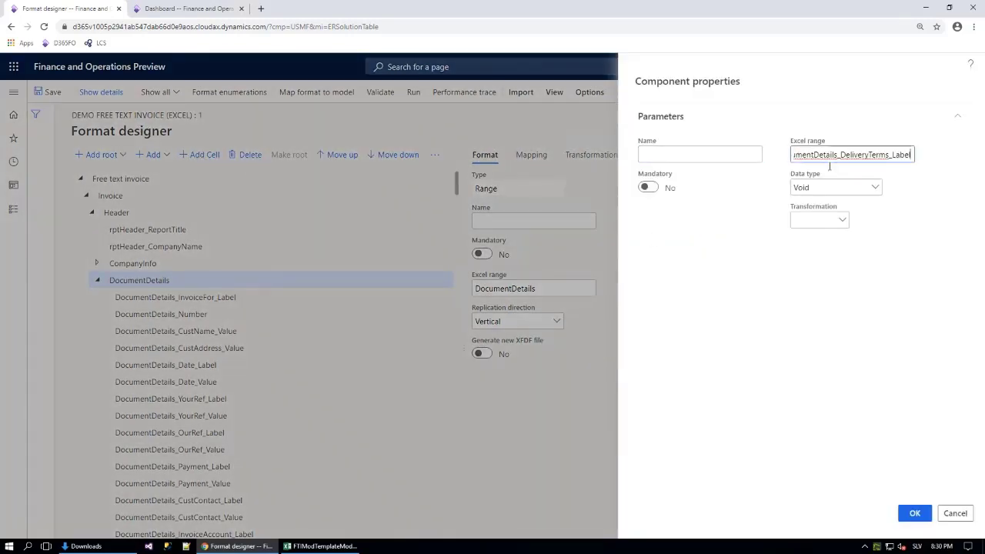
{"action": "key", "text": "BackSpace"}
{"action": "key", "text": "BackSpace"}
{"action": "key", "text": "BackSpace"}
{"action": "key", "text": "BackSpace"}
{"action": "key", "text": "BackSpace"}
{"action": "type", "text": "Value"}
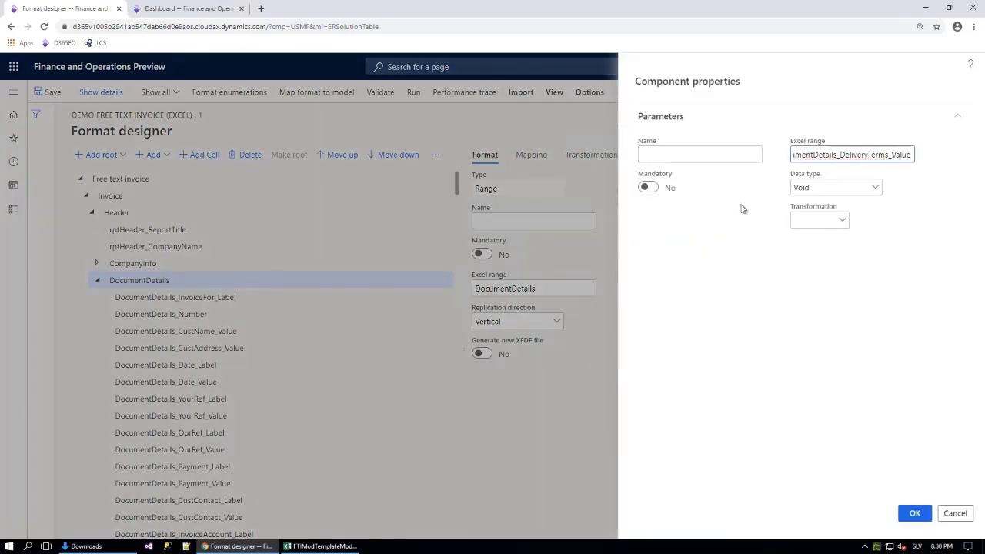
{"action": "left_click", "coordinate": [920, 517]}
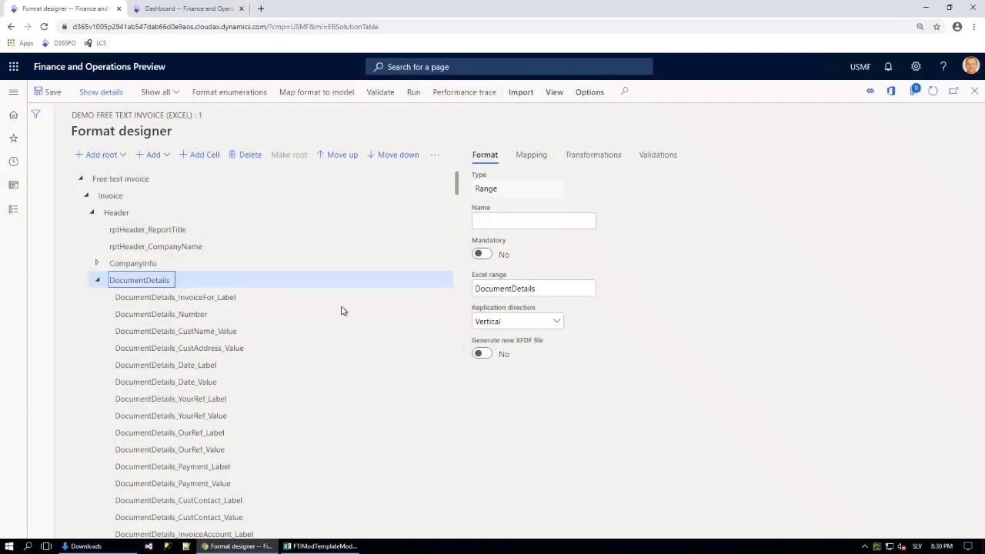
Bind the DocumentDetails_DeliveryTerms_Value cell to the DeliveryTerms field of Customer information in the model data source
{"action": "scroll", "coordinate": [163, 365], "scroll_direction": "down", "scroll_amount": 3}
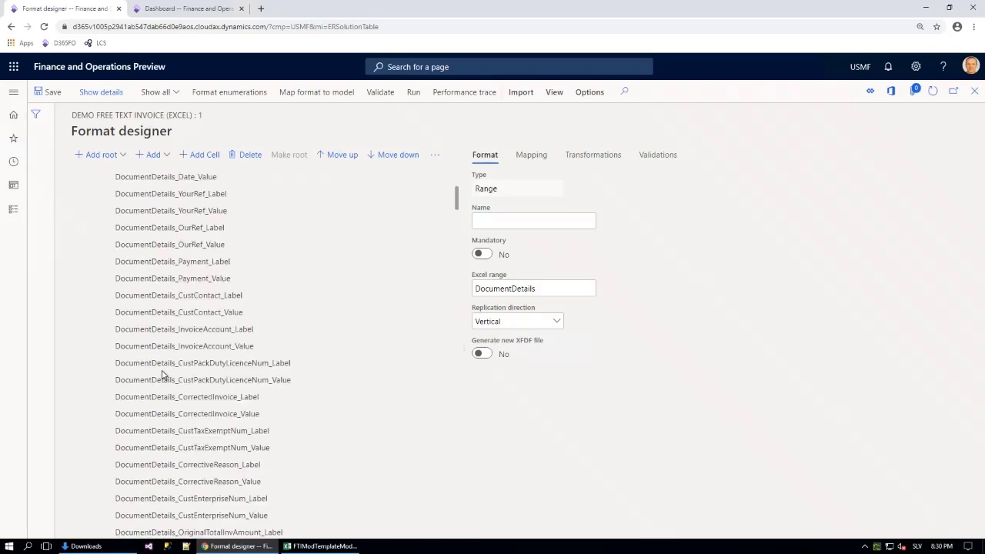
{"action": "scroll", "coordinate": [163, 375], "scroll_direction": "down", "scroll_amount": 8}
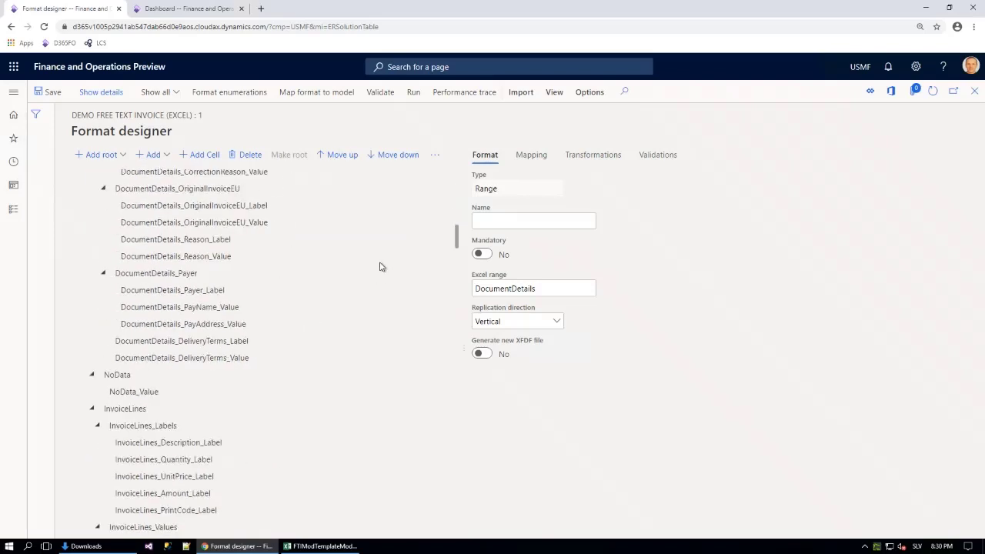
{"action": "left_click", "coordinate": [201, 339]}
{"action": "left_click", "coordinate": [538, 157]}
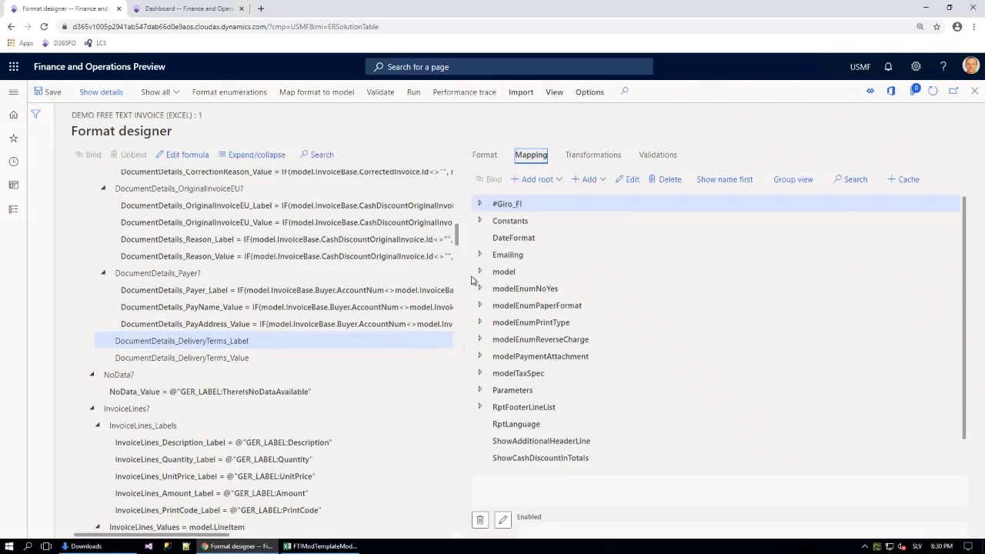
{"action": "left_click", "coordinate": [480, 271]}
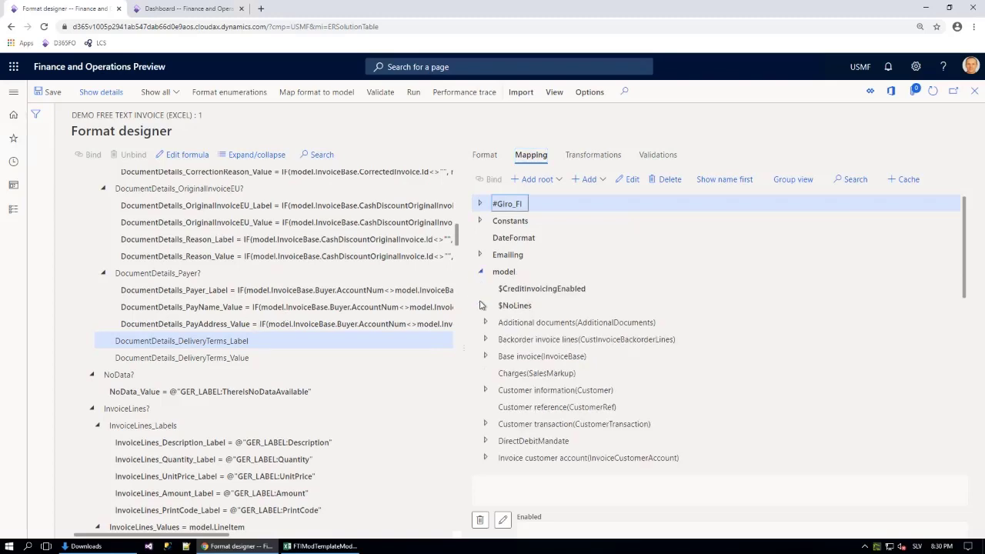
{"action": "left_click", "coordinate": [485, 390]}
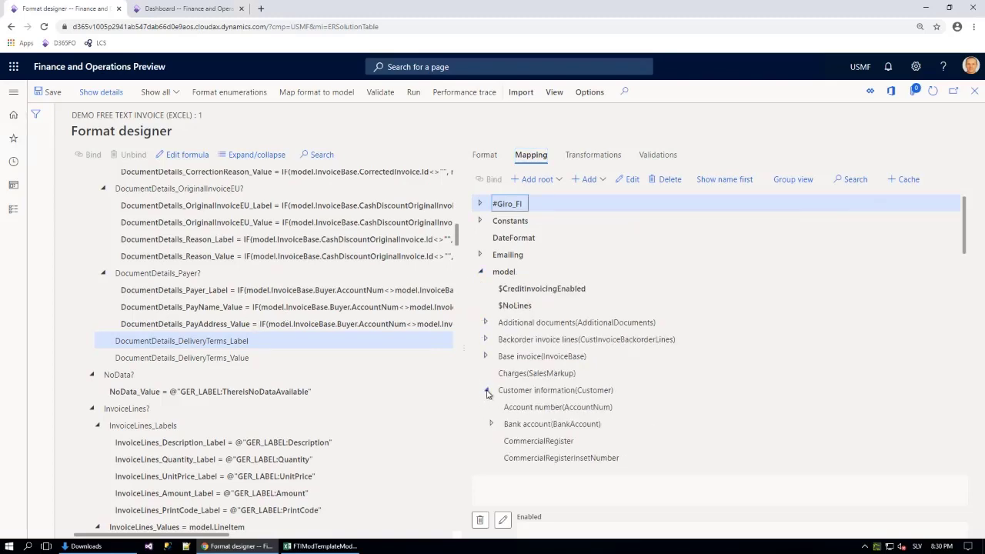
{"action": "scroll", "coordinate": [500, 419], "scroll_direction": "down", "scroll_amount": 2}
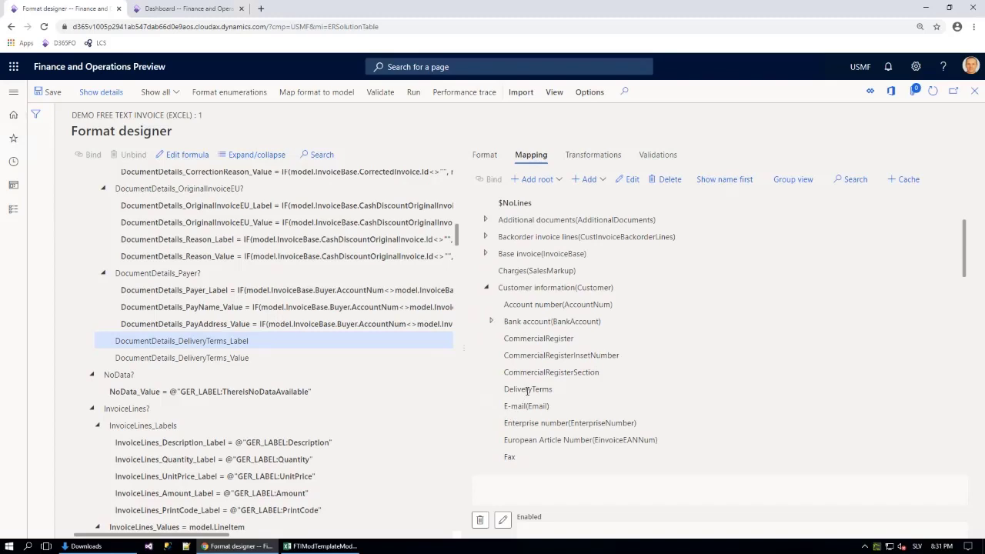
{"action": "left_click", "coordinate": [527, 390]}
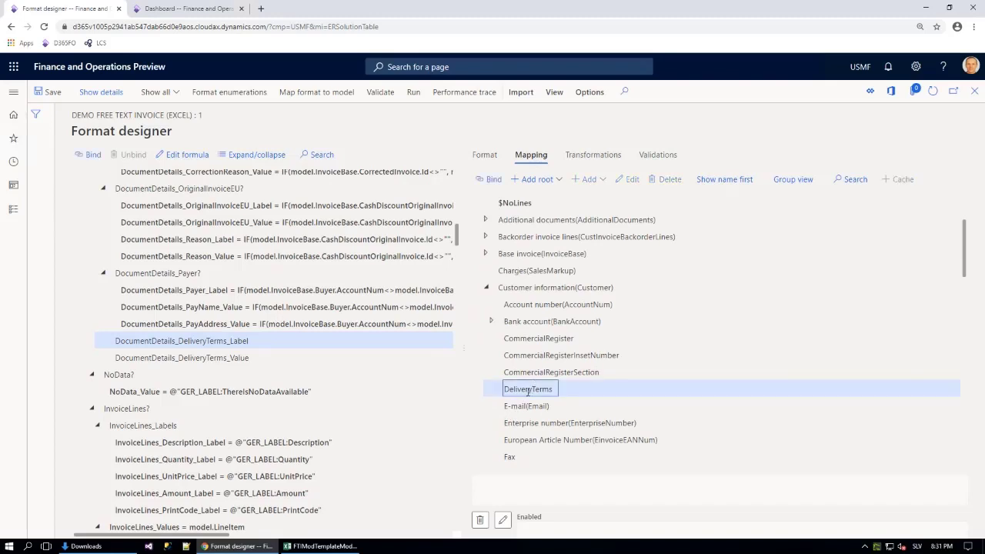
{"action": "left_click", "coordinate": [208, 358]}
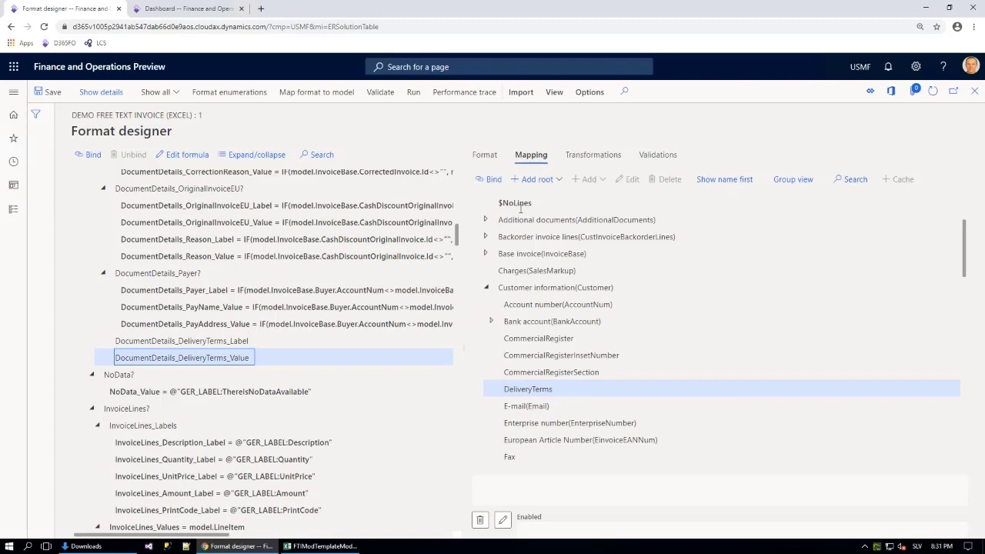
{"action": "left_click", "coordinate": [493, 180]}
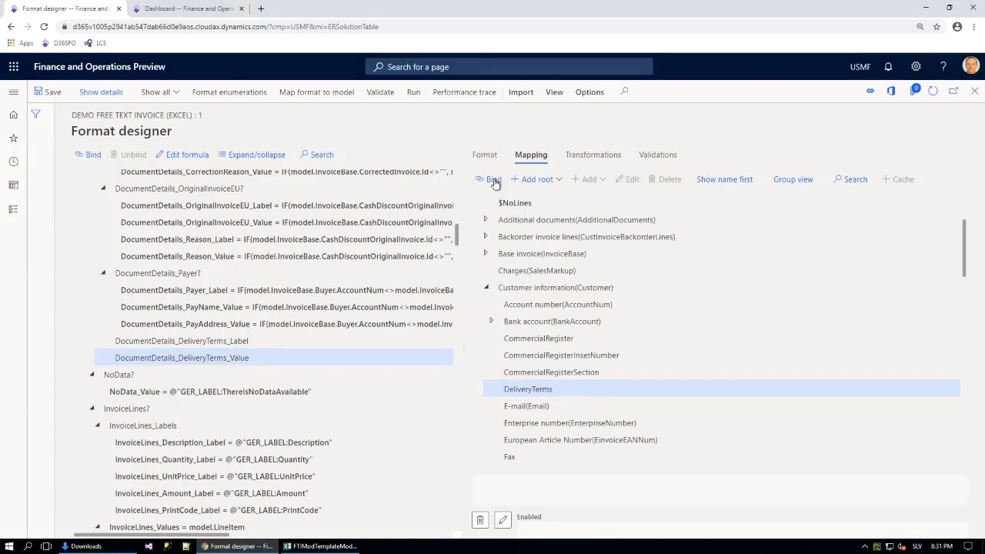
Give the DocumentDetails_DeliveryTerms_Label cell the formula TEXT("My delivery terms"), save it and return to the format designer
{"action": "left_click", "coordinate": [215, 341]}
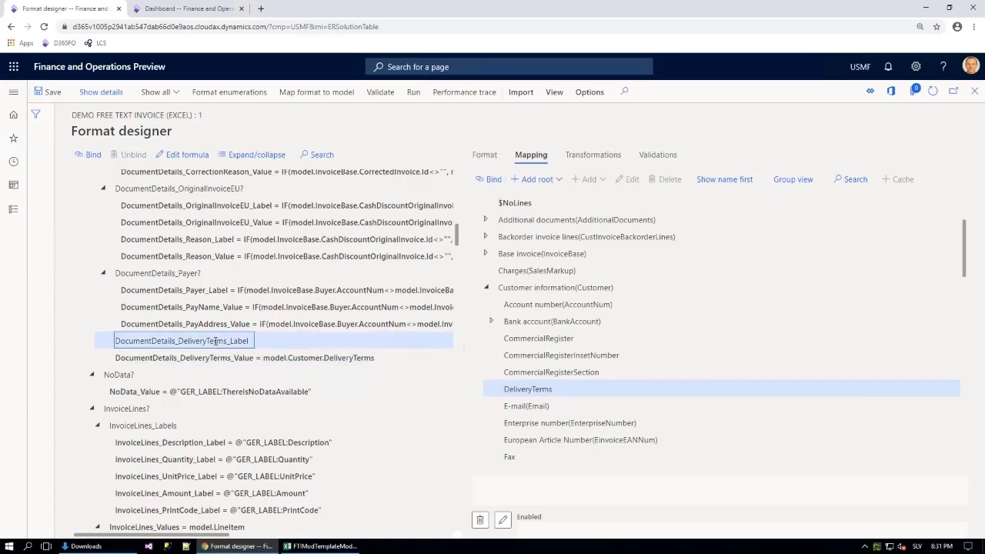
{"action": "right_click", "coordinate": [215, 341]}
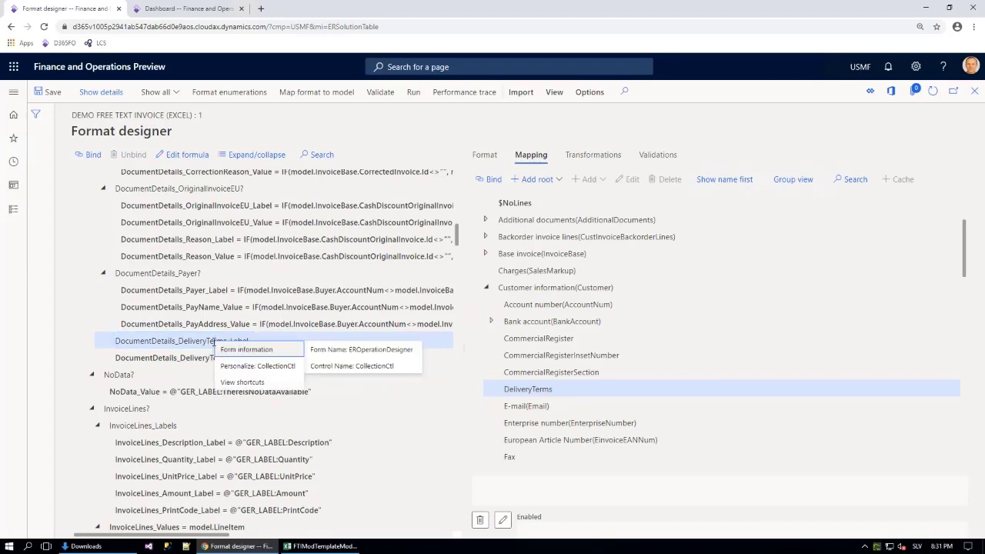
{"action": "left_click", "coordinate": [196, 343]}
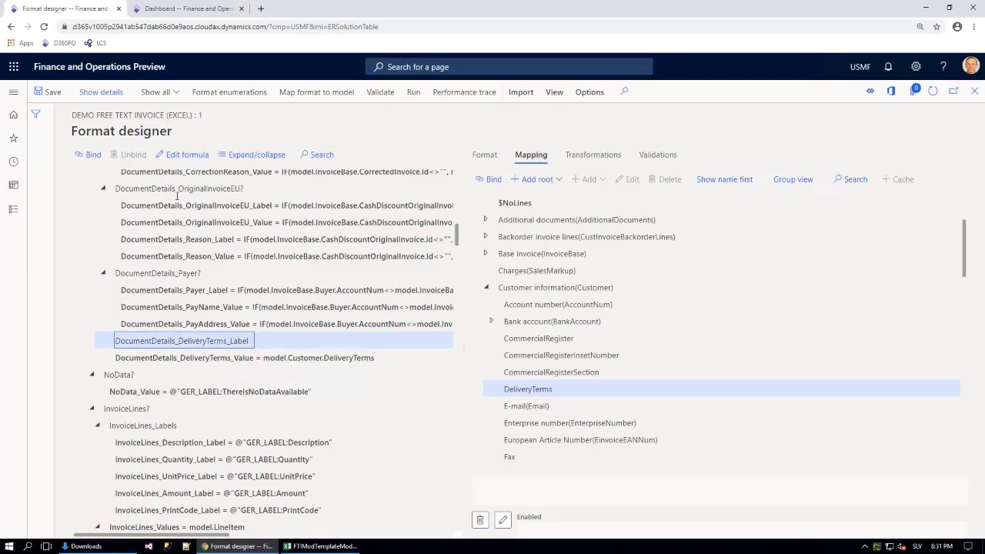
{"action": "left_click", "coordinate": [185, 155]}
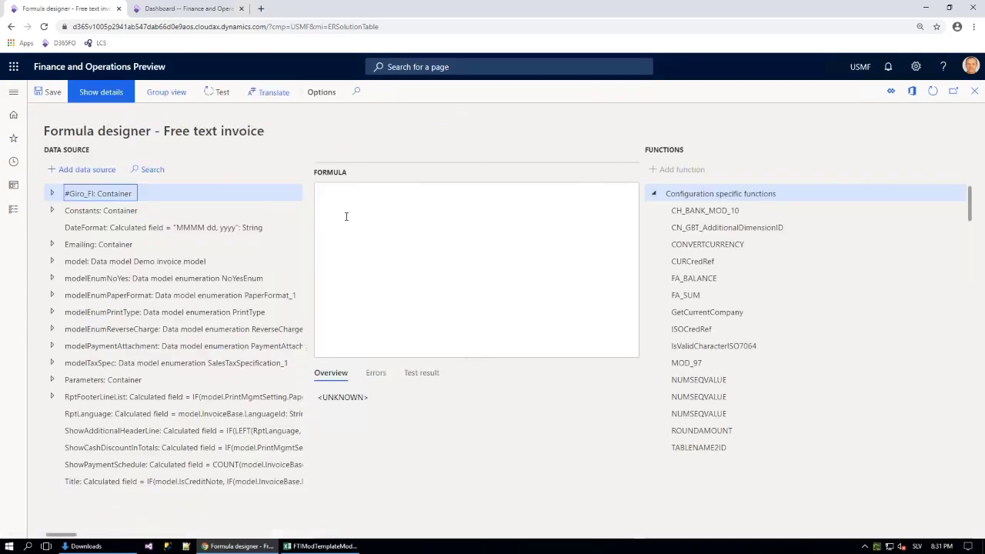
{"action": "scroll", "coordinate": [719, 363], "scroll_direction": "down", "scroll_amount": 15}
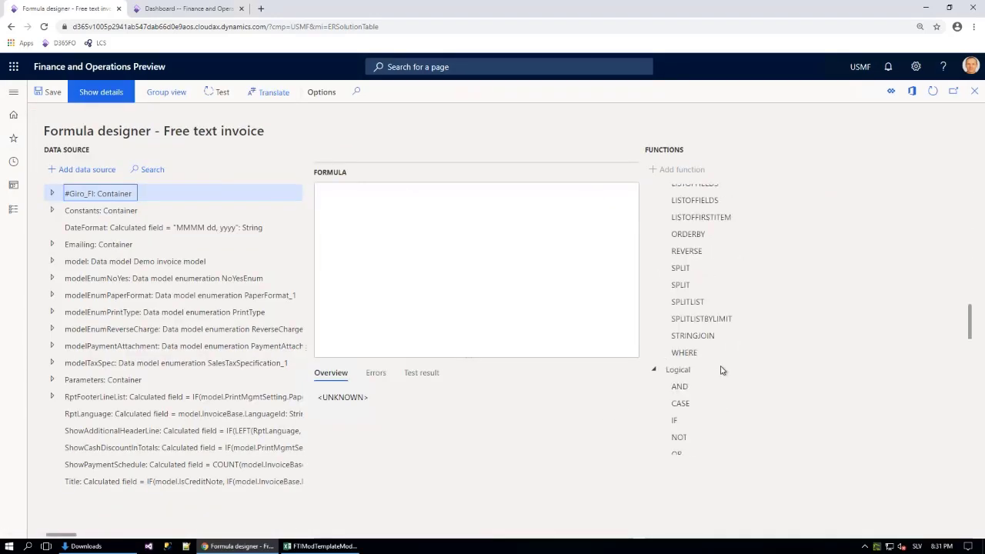
{"action": "scroll", "coordinate": [720, 370], "scroll_direction": "down", "scroll_amount": 3}
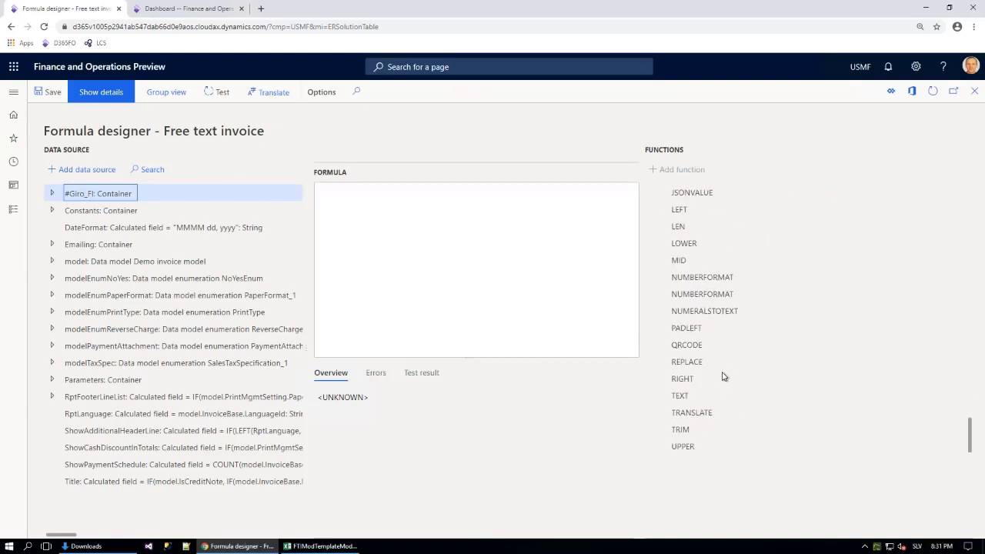
{"action": "left_click", "coordinate": [687, 396]}
{"action": "left_click", "coordinate": [680, 170]}
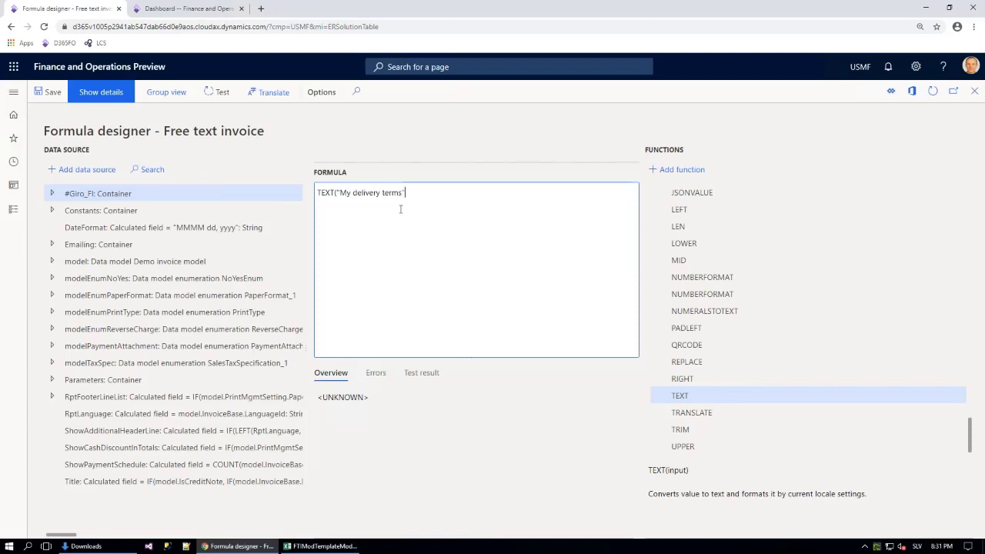
{"action": "left_click", "coordinate": [48, 91]}
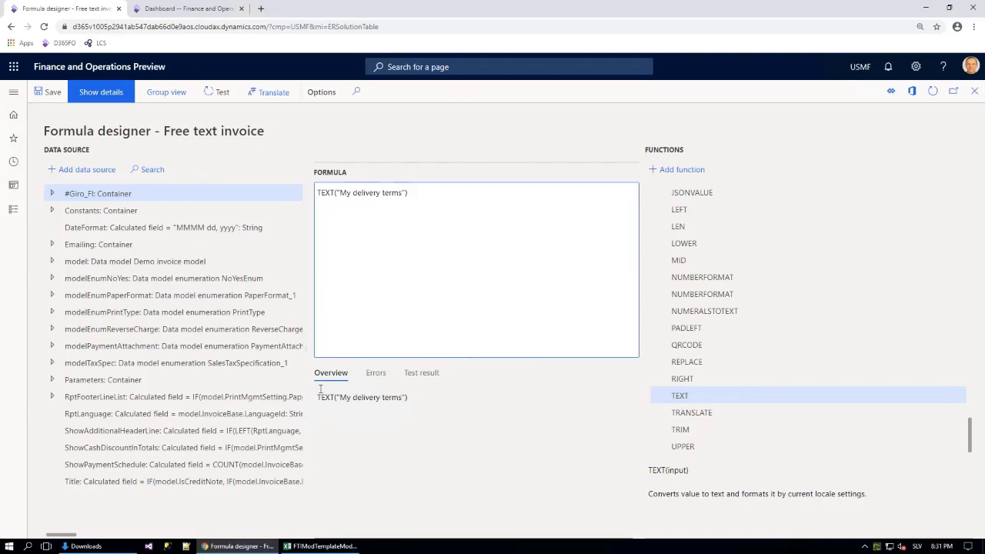
{"action": "left_click", "coordinate": [975, 93]}
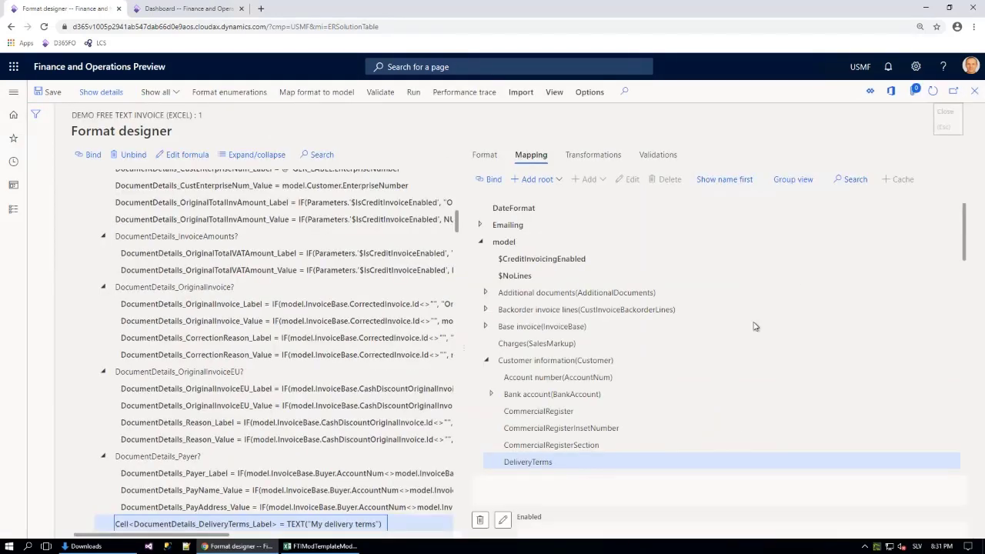
Save the format, dismiss the validation message and collapse the details section
{"action": "scroll", "coordinate": [320, 461], "scroll_direction": "down", "scroll_amount": 2}
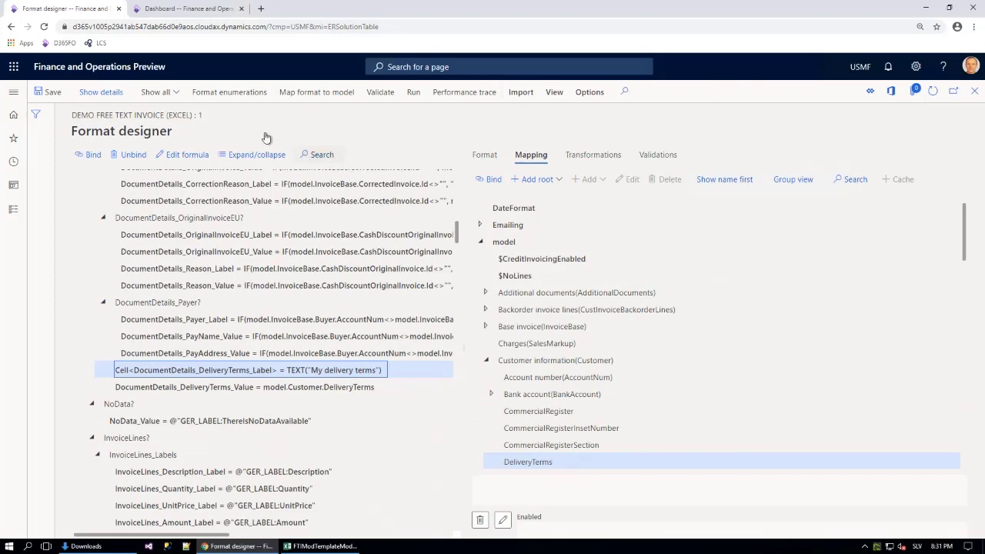
{"action": "left_click", "coordinate": [53, 92]}
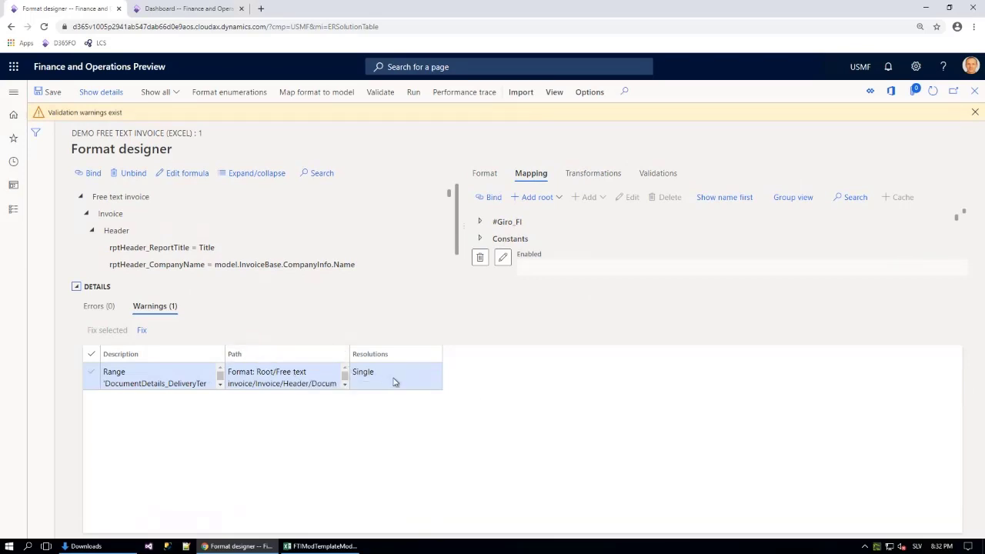
{"action": "left_click", "coordinate": [973, 113]}
{"action": "left_click", "coordinate": [76, 287]}
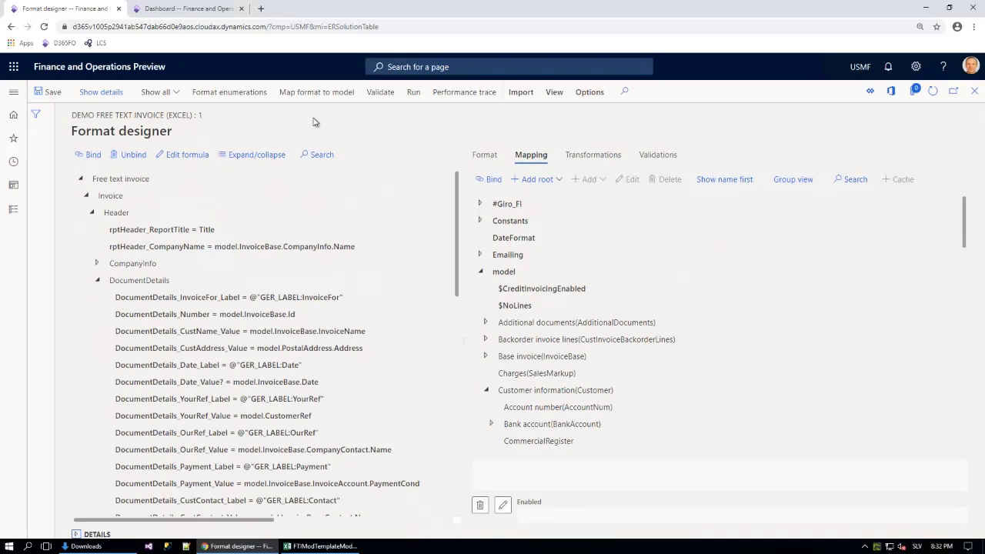
Run the format and, in the customer invoice journal record filter, change the Sales order range field to Invoice
{"action": "left_click", "coordinate": [413, 94]}
{"action": "left_click", "coordinate": [825, 180]}
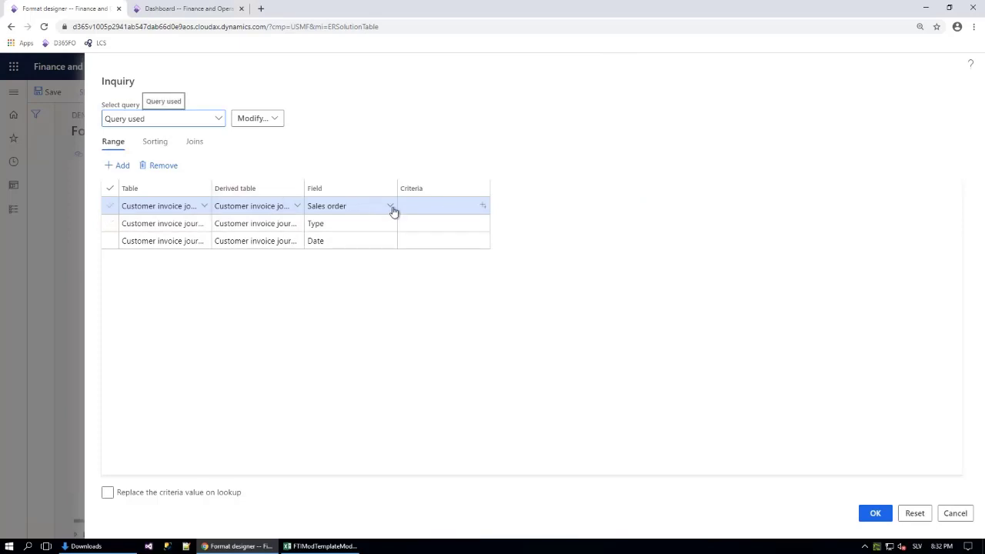
{"action": "left_click", "coordinate": [390, 209]}
{"action": "left_click", "coordinate": [391, 207]}
{"action": "scroll", "coordinate": [388, 284], "scroll_direction": "down", "scroll_amount": 5}
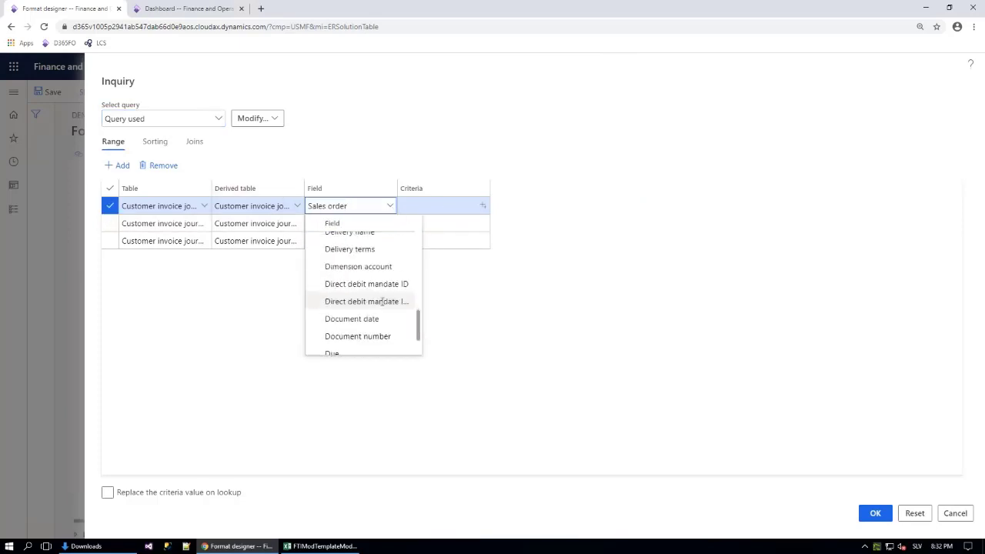
{"action": "scroll", "coordinate": [380, 302], "scroll_direction": "down", "scroll_amount": 3}
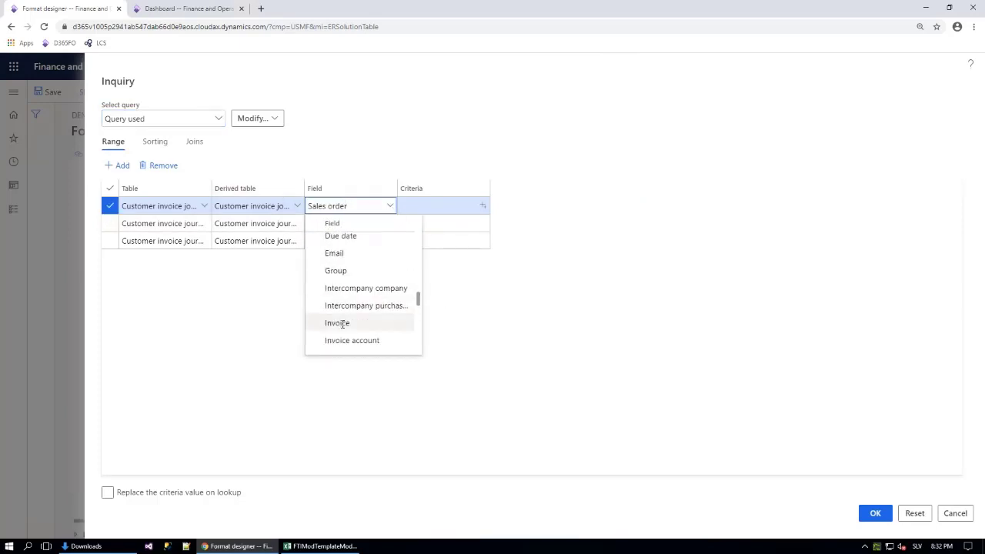
{"action": "left_click", "coordinate": [341, 323]}
Look up fti invoices for the Invoice criterion, choose the first one listed, and generate the report
{"action": "left_click", "coordinate": [450, 205]}
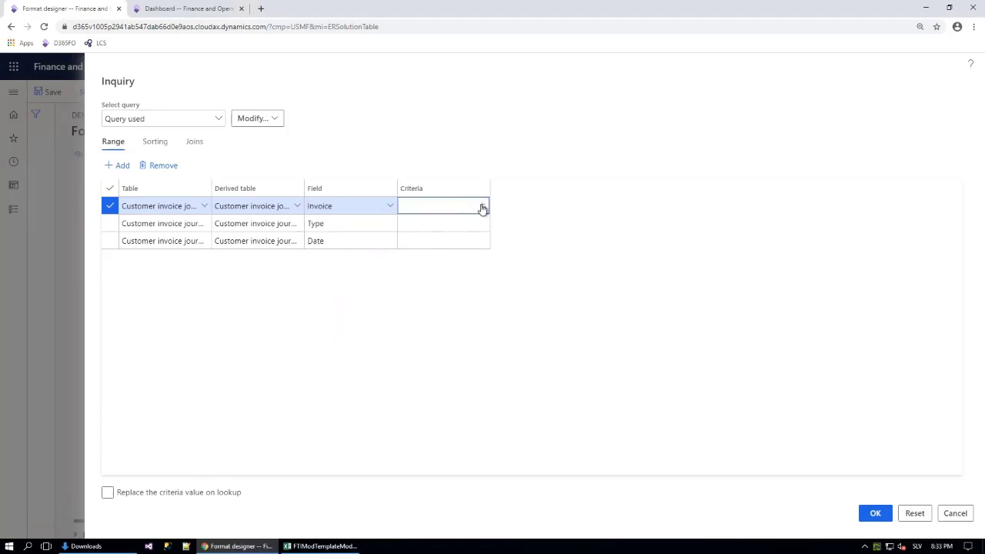
{"action": "left_click", "coordinate": [481, 207]}
{"action": "type", "text": "fti"}
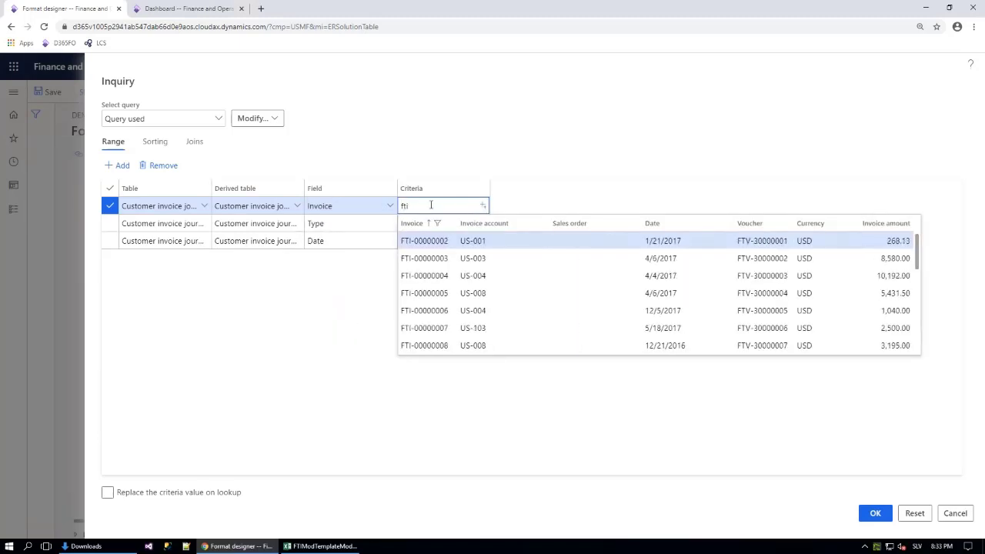
{"action": "left_click", "coordinate": [403, 241]}
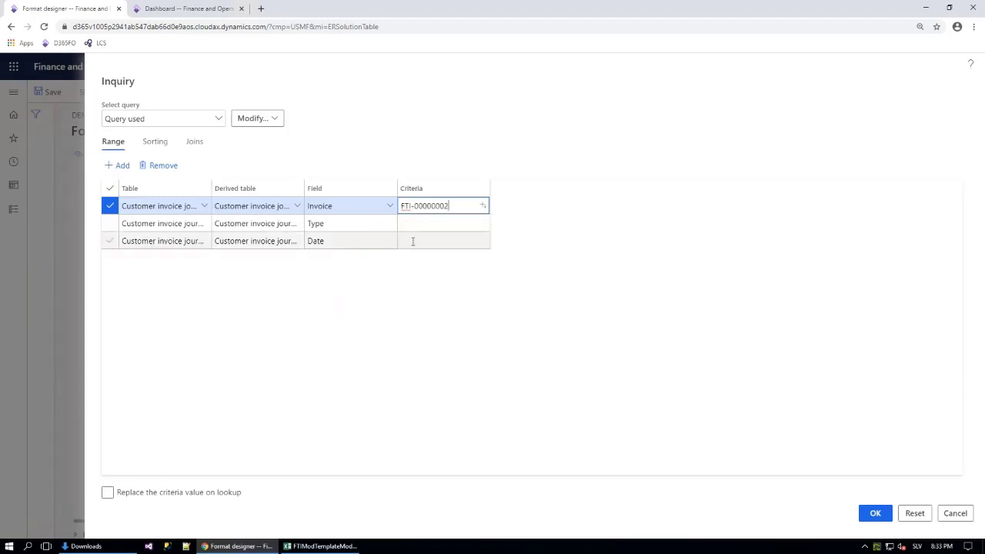
{"action": "left_click", "coordinate": [873, 516]}
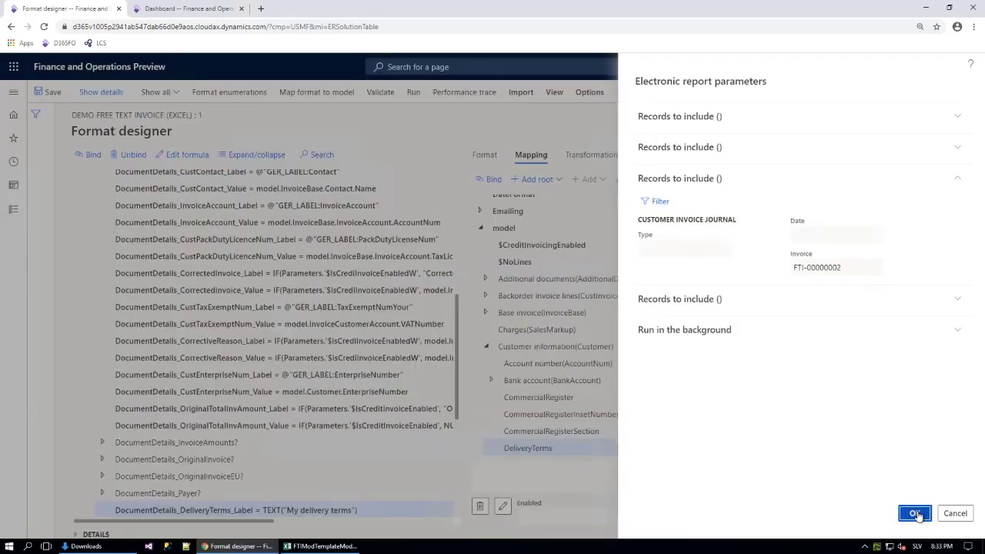
{"action": "left_click", "coordinate": [914, 513]}
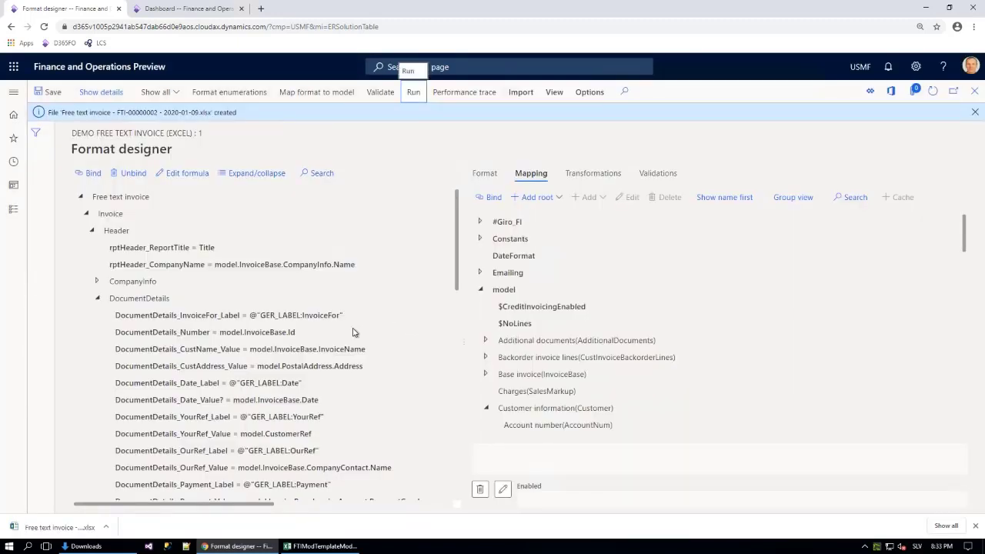
Open the generated free text invoice workbook in Excel, check its Delivery terms label and value, and return to the format designer
{"action": "left_click", "coordinate": [108, 528]}
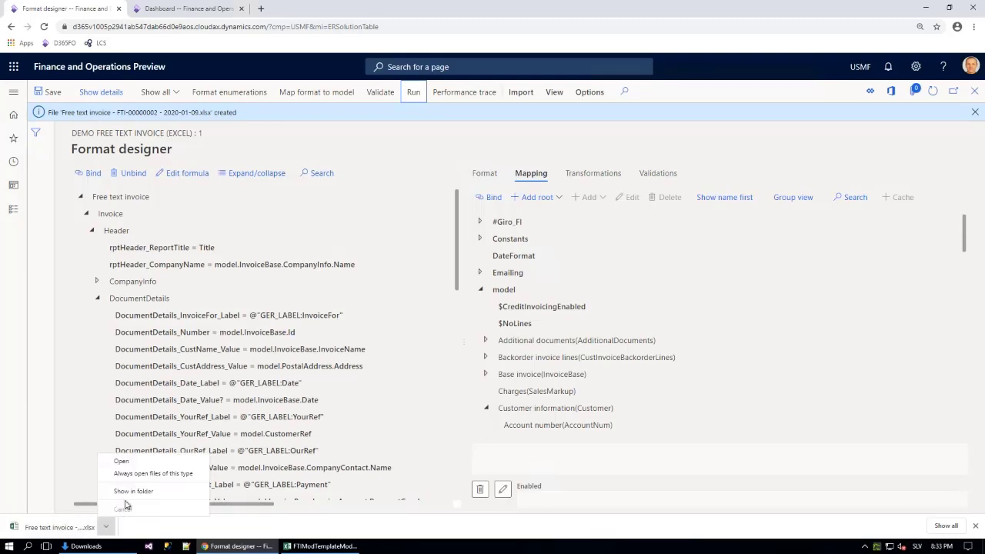
{"action": "left_click", "coordinate": [119, 462]}
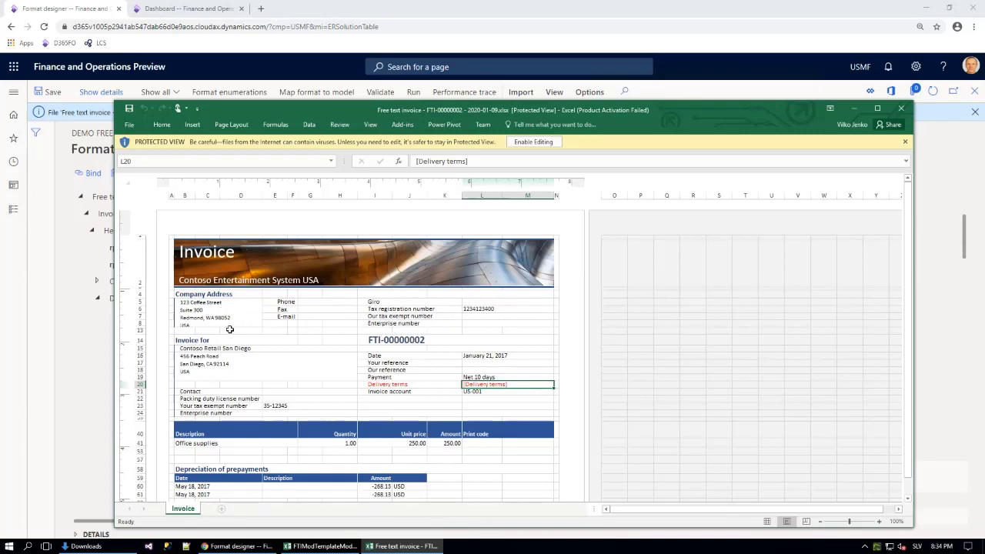
{"action": "left_click", "coordinate": [70, 263]}
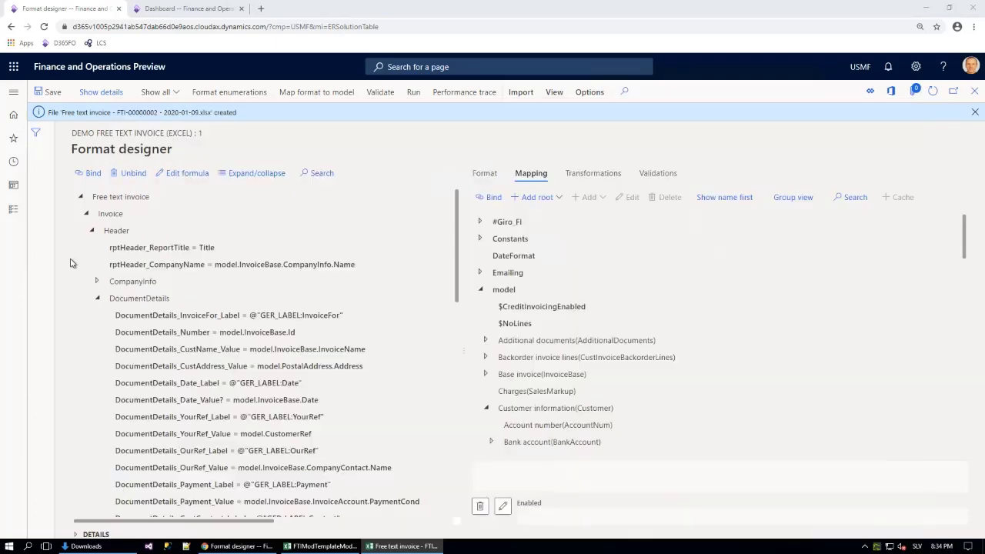
Show the format element settings and compare the order of the DocumentDetails cells around Payment and CustContact with the generated invoice workbook
{"action": "scroll", "coordinate": [146, 362], "scroll_direction": "down", "scroll_amount": 1}
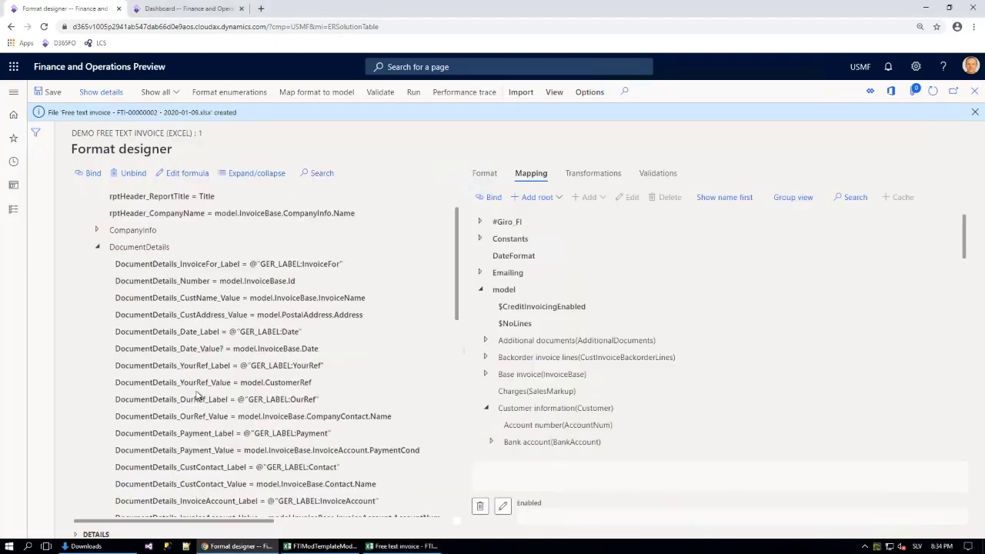
{"action": "left_click", "coordinate": [485, 173]}
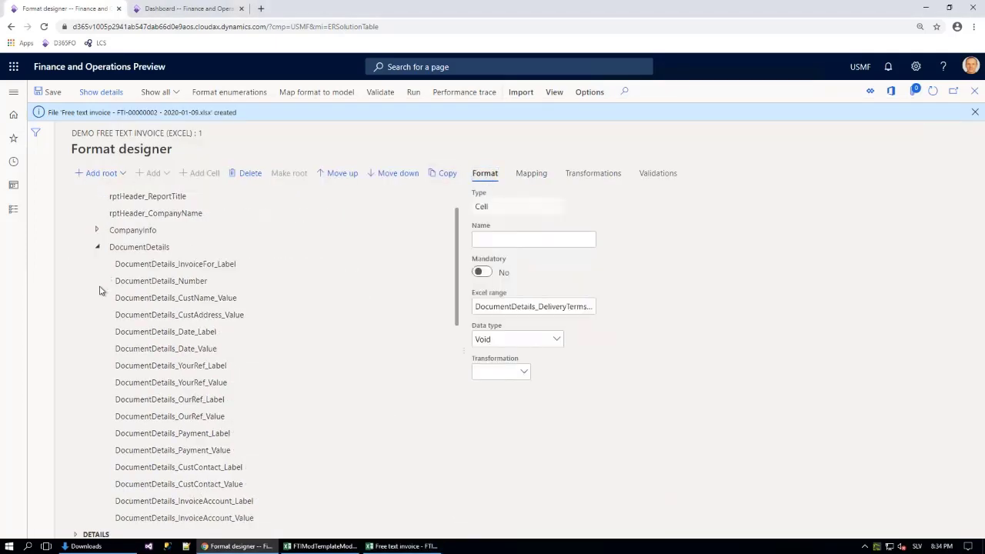
{"action": "scroll", "coordinate": [99, 327], "scroll_direction": "down", "scroll_amount": 2}
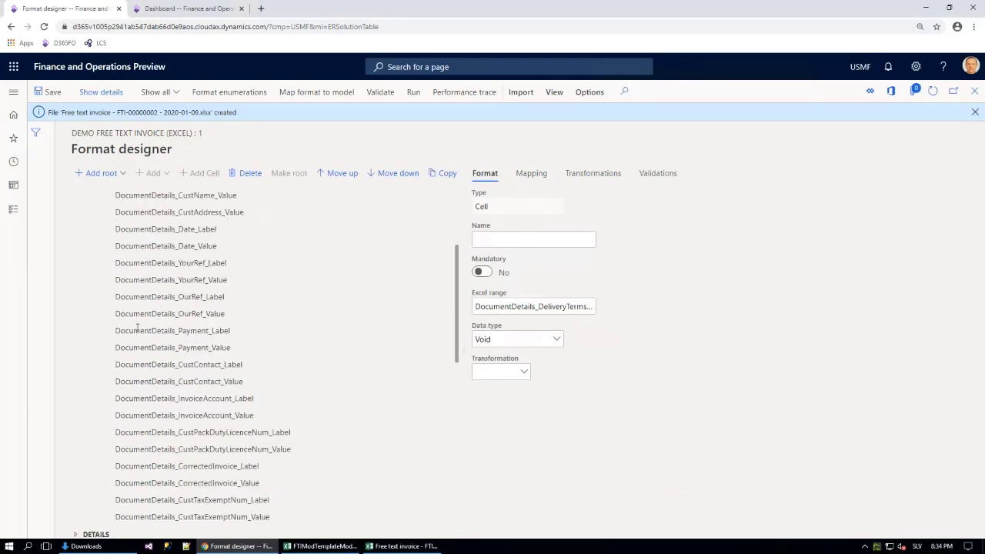
{"action": "key", "text": "alt+Tab"}
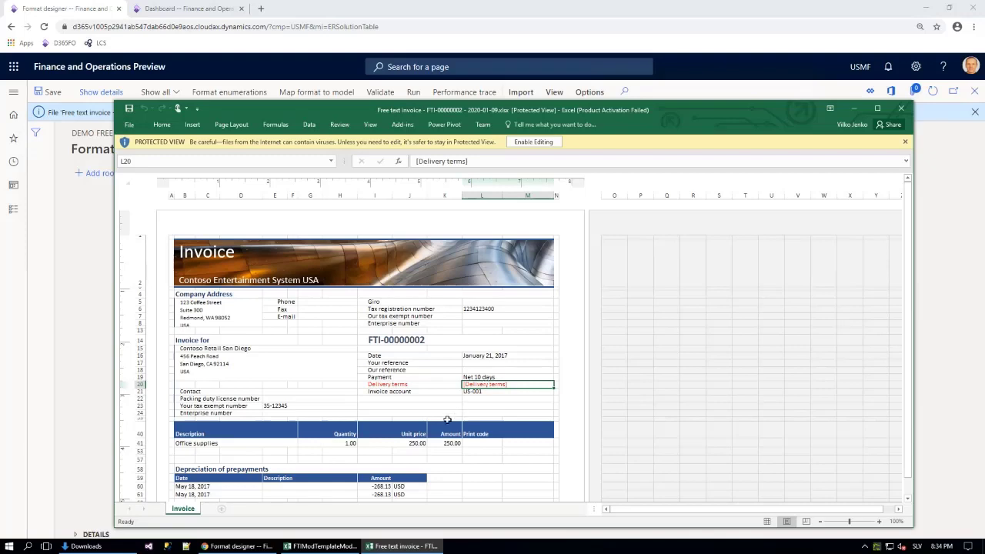
{"action": "key", "text": "alt+Tab"}
{"action": "scroll", "coordinate": [196, 277], "scroll_direction": "down", "scroll_amount": 1}
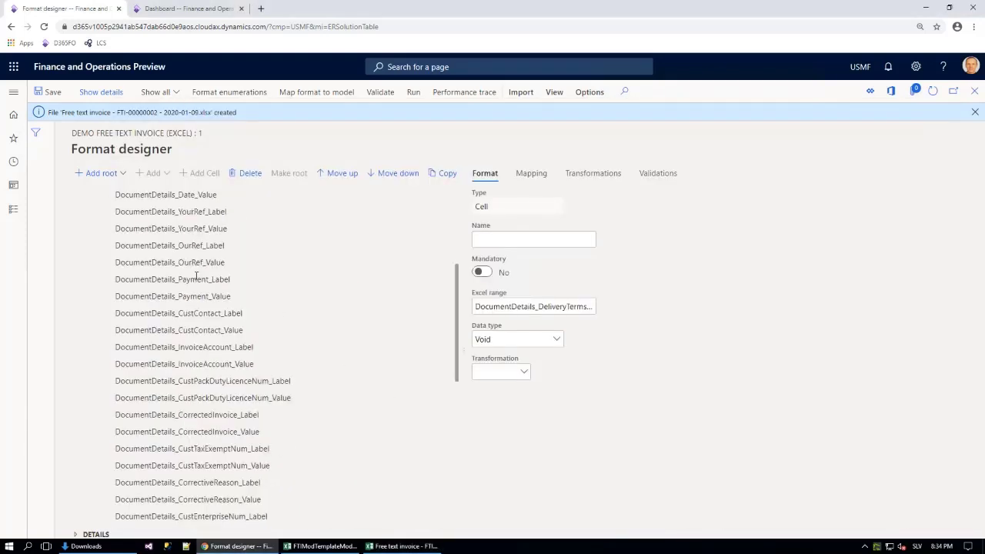
{"action": "scroll", "coordinate": [198, 283], "scroll_direction": "down", "scroll_amount": 1}
{"action": "scroll", "coordinate": [200, 290], "scroll_direction": "up", "scroll_amount": 1}
{"action": "left_click", "coordinate": [199, 281]}
{"action": "left_click", "coordinate": [201, 295]}
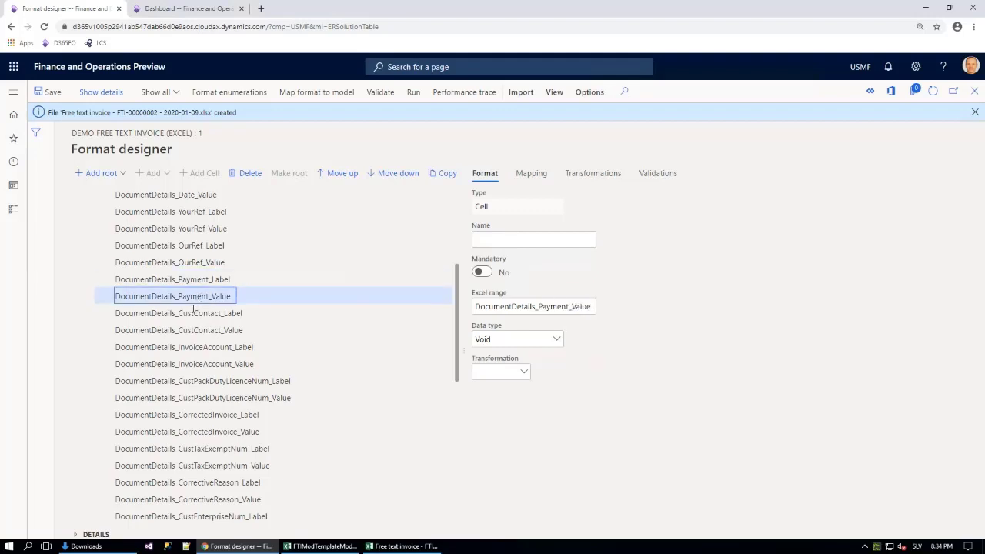
{"action": "left_click", "coordinate": [194, 310]}
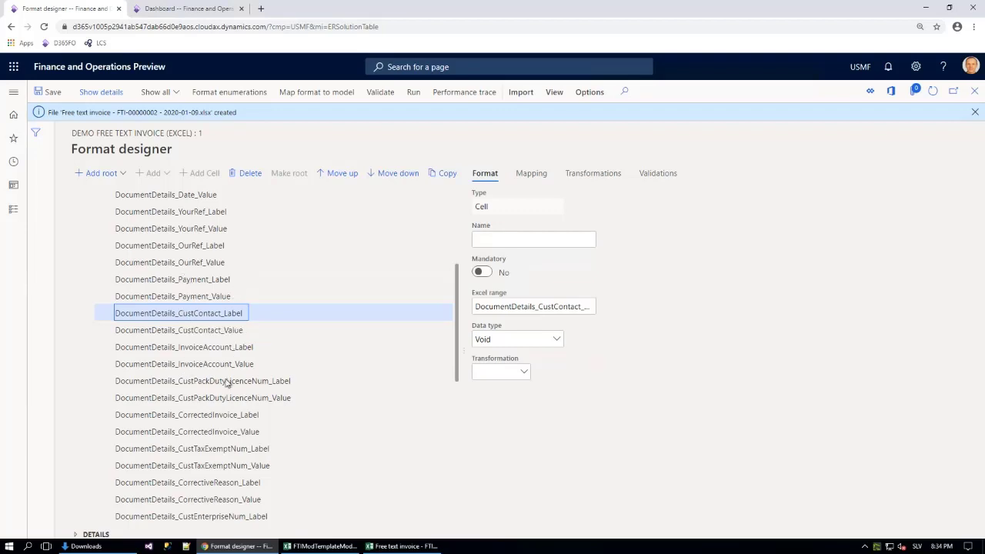
Move the DocumentDetails_DeliveryTerms_Label cell up in the format structure until it directly follows DocumentDetails_Payment_Value
{"action": "scroll", "coordinate": [220, 400], "scroll_direction": "down", "scroll_amount": 5}
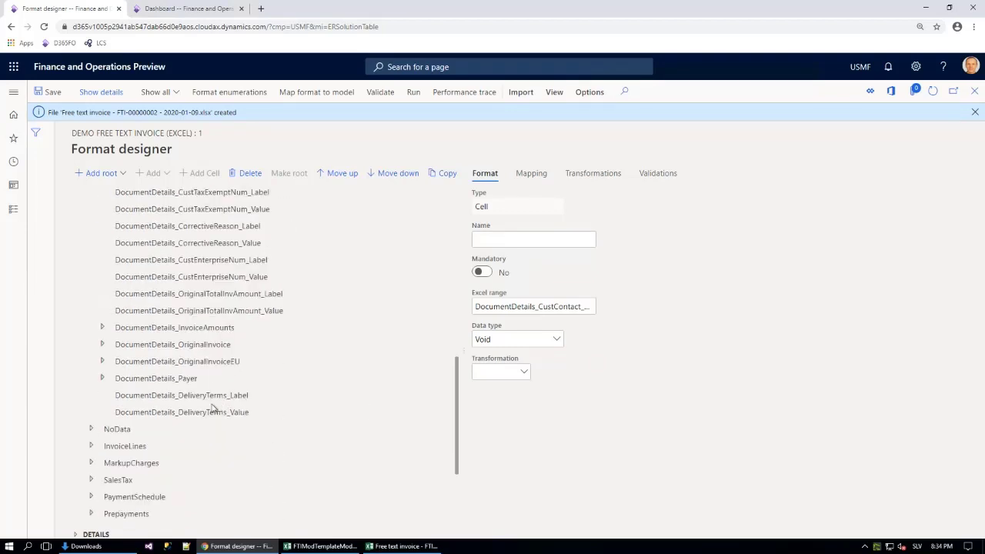
{"action": "left_click", "coordinate": [198, 396]}
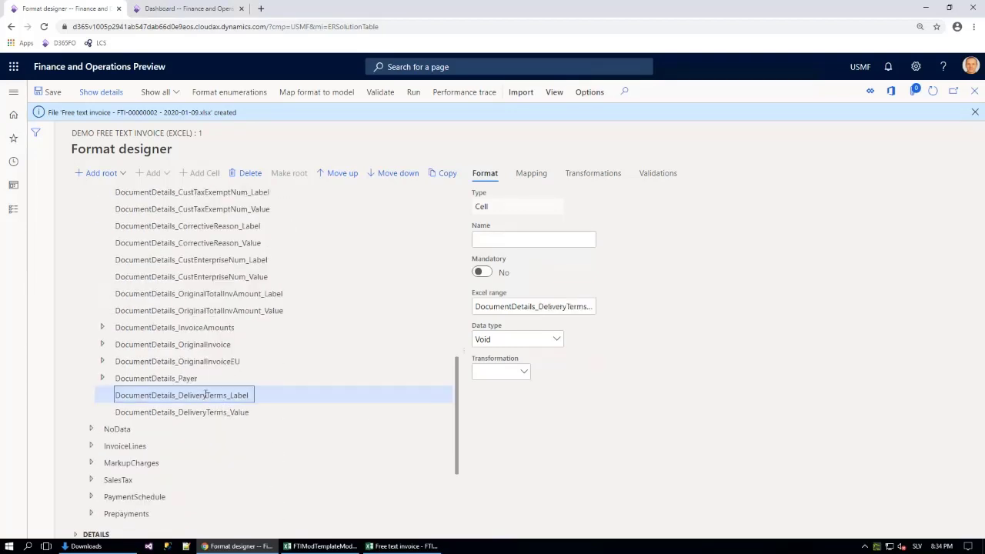
{"action": "triple_click", "coordinate": [338, 173]}
{"action": "double_click", "coordinate": [338, 173]}
{"action": "triple_click", "coordinate": [338, 173]}
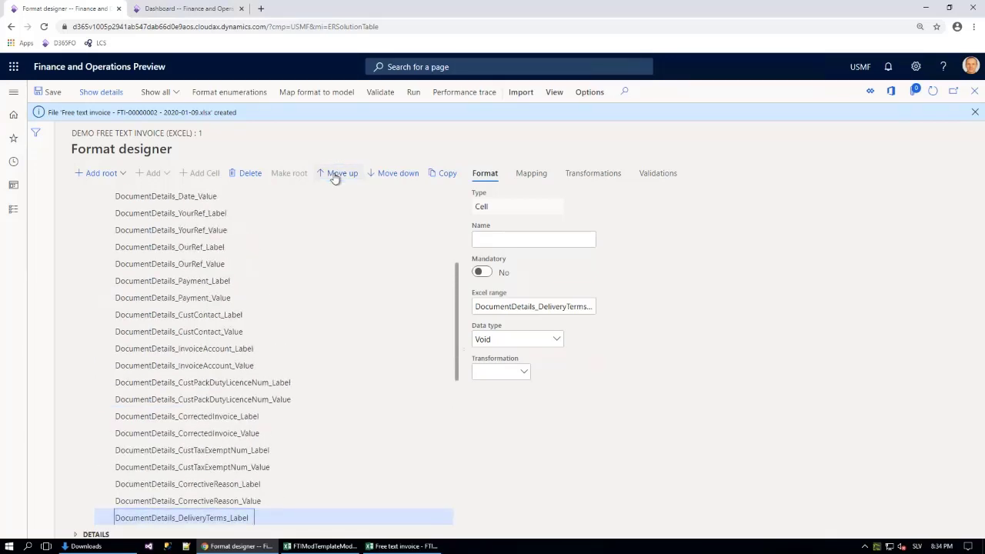
{"action": "double_click", "coordinate": [338, 173]}
{"action": "triple_click", "coordinate": [338, 173]}
{"action": "triple_click", "coordinate": [338, 173]}
{"action": "left_click", "coordinate": [338, 174]}
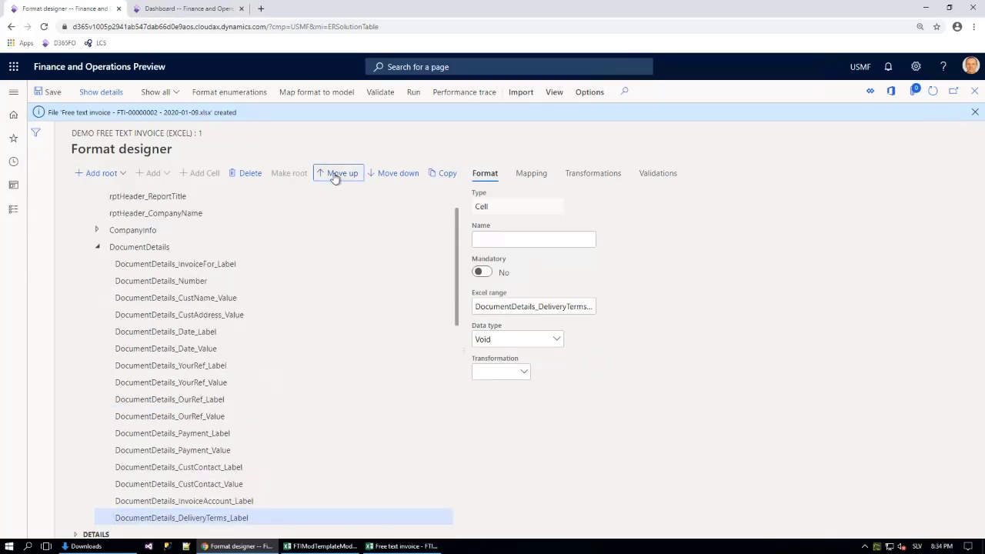
{"action": "left_click", "coordinate": [339, 173]}
{"action": "left_click", "coordinate": [338, 173]}
{"action": "left_click", "coordinate": [339, 173]}
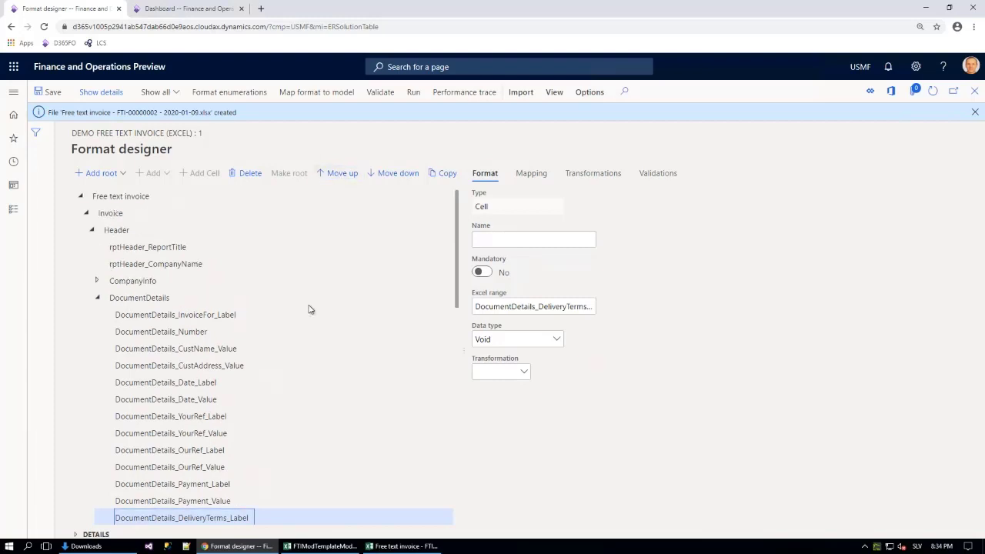
Move the DocumentDetails_DeliveryTerms_Value cell up until it sits directly below DocumentDetails_DeliveryTerms_Label
{"action": "scroll", "coordinate": [299, 318], "scroll_direction": "down", "scroll_amount": 3}
{"action": "scroll", "coordinate": [299, 317], "scroll_direction": "down", "scroll_amount": 2}
{"action": "scroll", "coordinate": [283, 370], "scroll_direction": "down", "scroll_amount": 2}
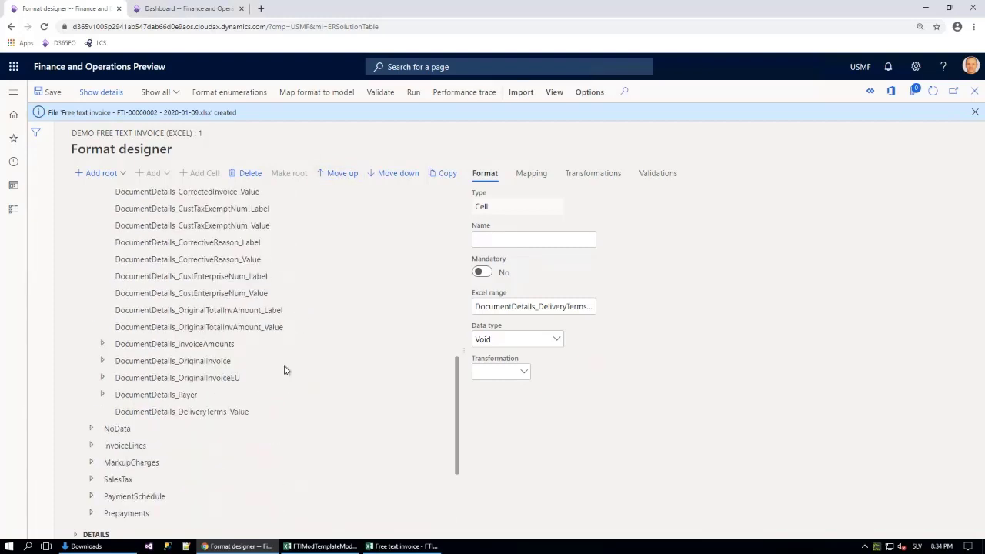
{"action": "left_click", "coordinate": [224, 409]}
{"action": "left_click", "coordinate": [331, 175]}
{"action": "left_click", "coordinate": [332, 175]}
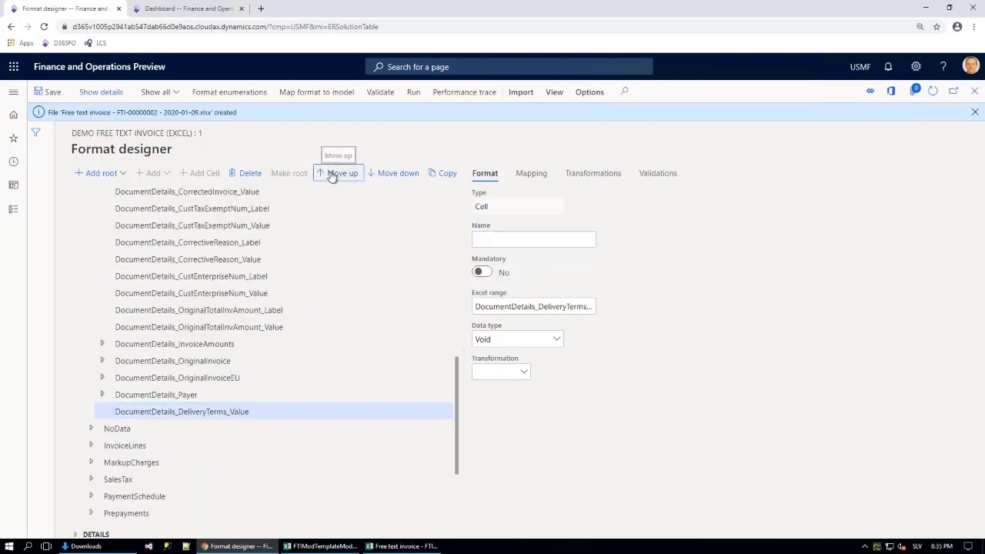
{"action": "left_click", "coordinate": [332, 175]}
{"action": "left_click", "coordinate": [331, 175]}
{"action": "left_click", "coordinate": [331, 175]}
{"action": "left_click", "coordinate": [331, 176]}
{"action": "left_click", "coordinate": [331, 176]}
{"action": "left_click", "coordinate": [332, 175]}
{"action": "left_click", "coordinate": [331, 176]}
{"action": "left_click", "coordinate": [332, 175]}
{"action": "left_click", "coordinate": [331, 176]}
{"action": "left_click", "coordinate": [331, 175]}
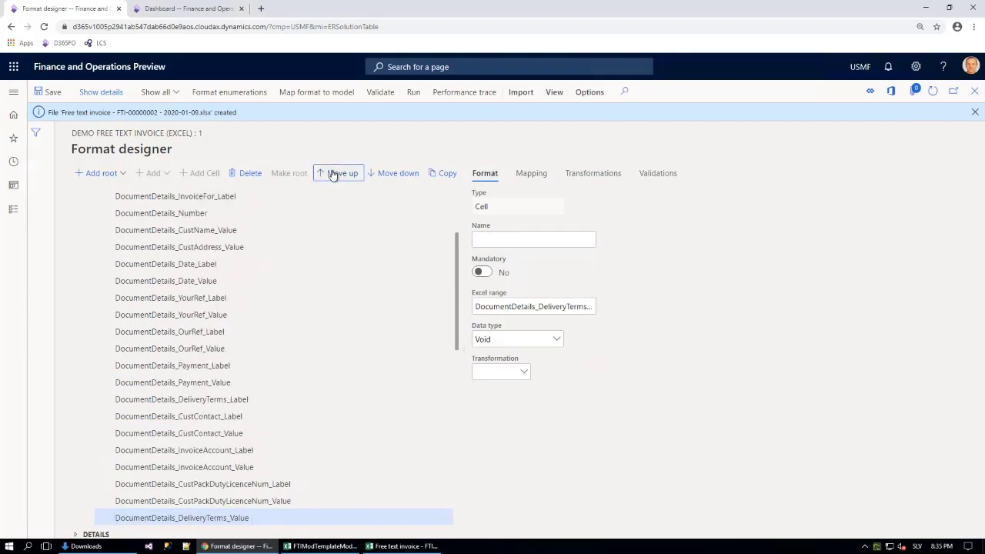
{"action": "left_click", "coordinate": [331, 175]}
{"action": "left_click", "coordinate": [332, 175]}
{"action": "left_click", "coordinate": [331, 175]}
{"action": "left_click", "coordinate": [331, 176]}
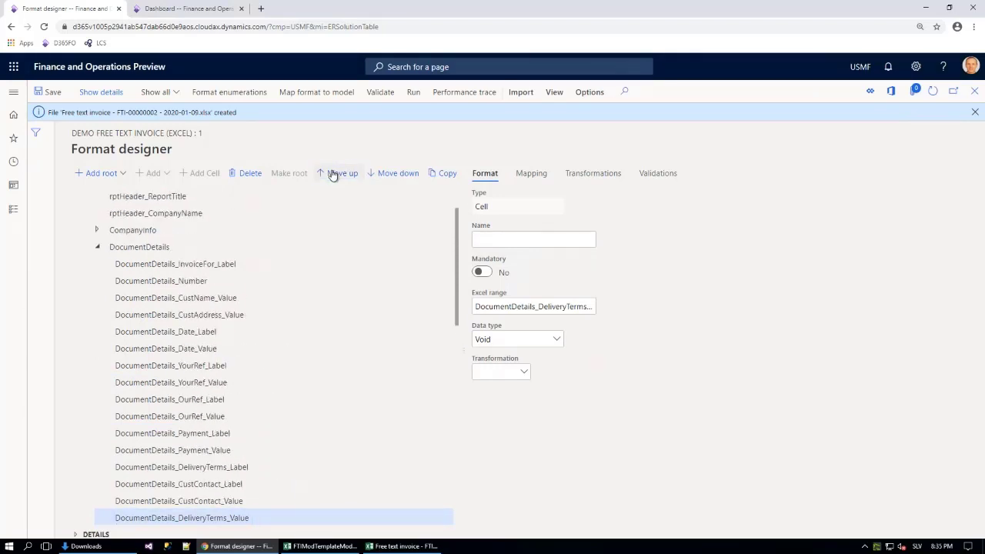
{"action": "left_click", "coordinate": [331, 176]}
{"action": "left_click", "coordinate": [331, 176]}
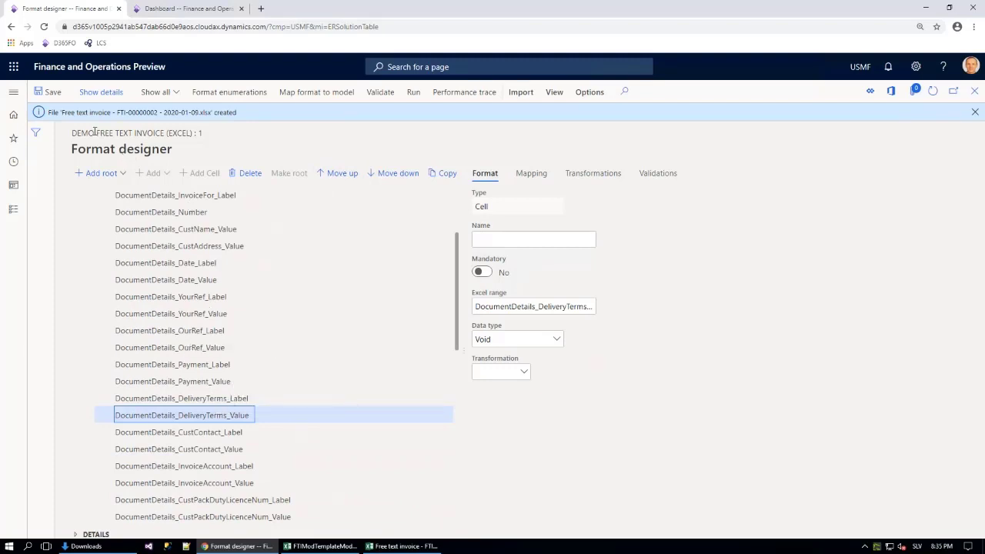
Save the reordered format, dismiss the notification, and run the format again with the existing customer invoice journal filter
{"action": "left_click", "coordinate": [46, 92]}
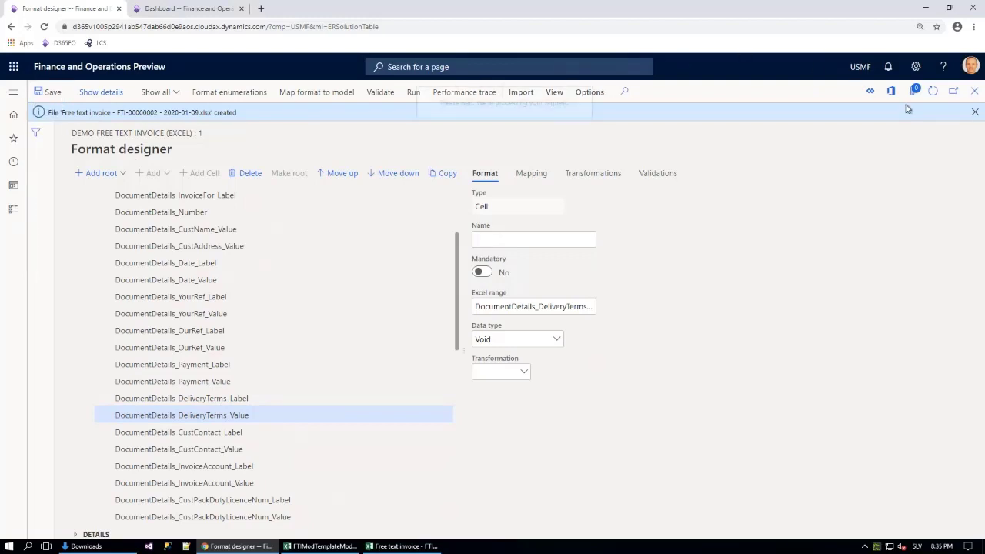
{"action": "left_click", "coordinate": [975, 113]}
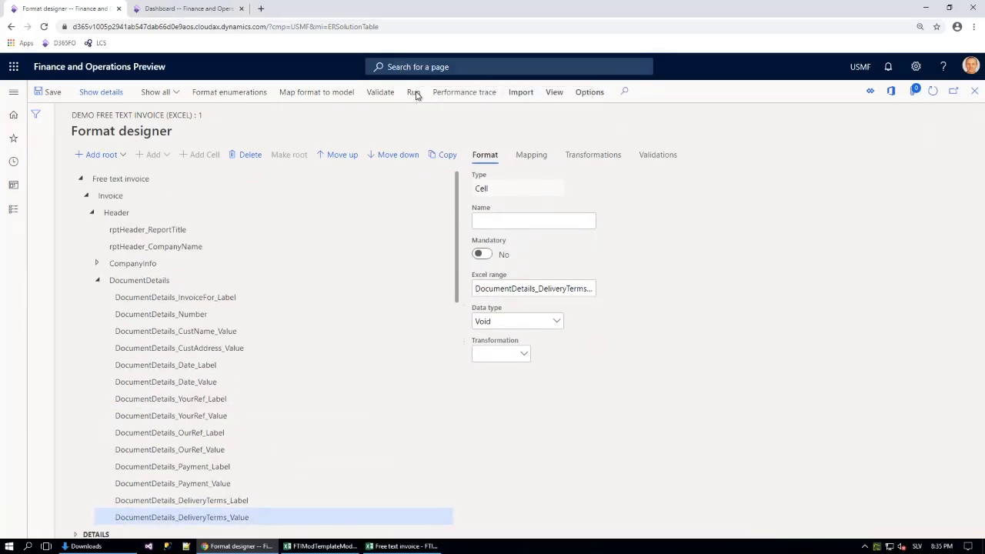
{"action": "left_click", "coordinate": [415, 94]}
{"action": "left_click", "coordinate": [951, 189]}
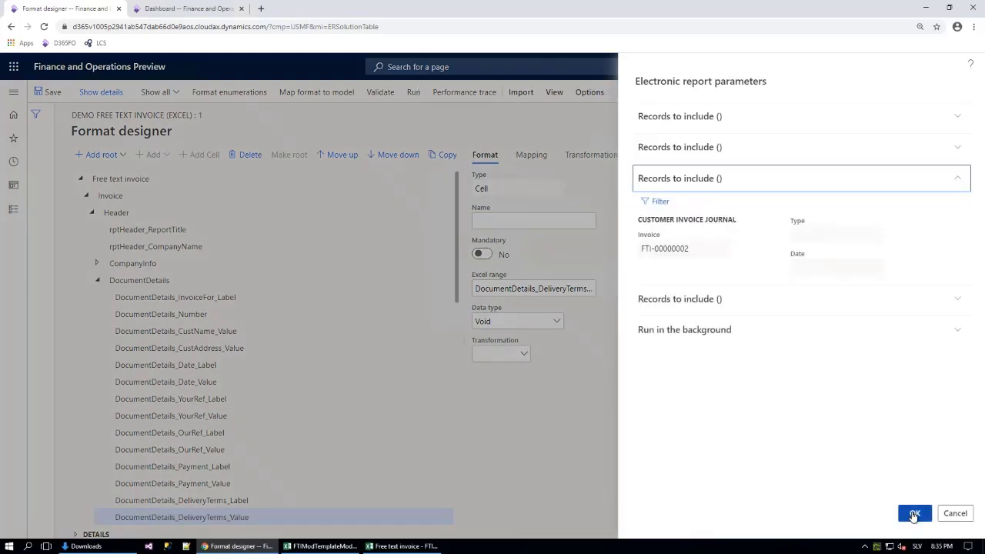
{"action": "left_click", "coordinate": [913, 513]}
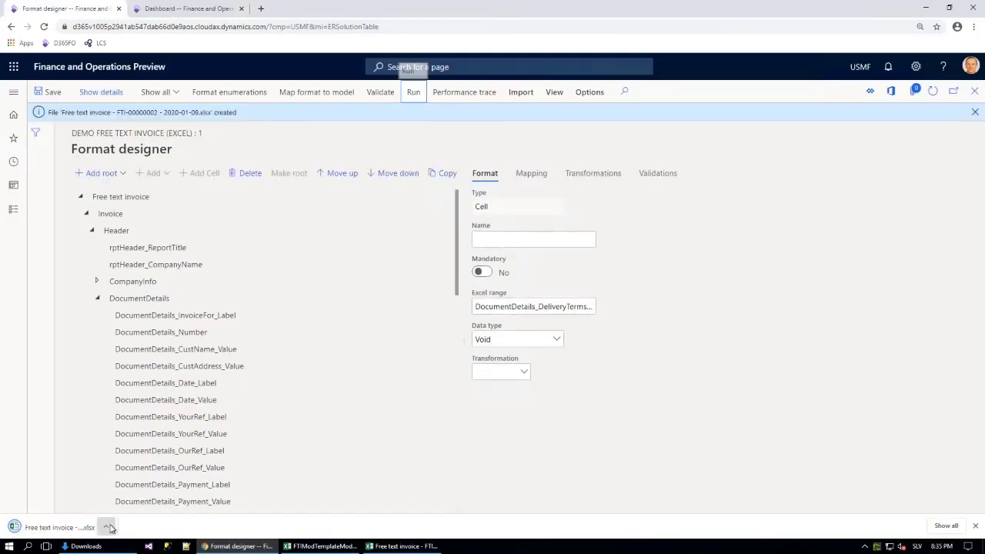
Open the newly generated free text invoice workbook in Excel, check the delivery terms label and value cells in row 20, and close it
{"action": "left_click", "coordinate": [106, 527]}
{"action": "left_click", "coordinate": [121, 460]}
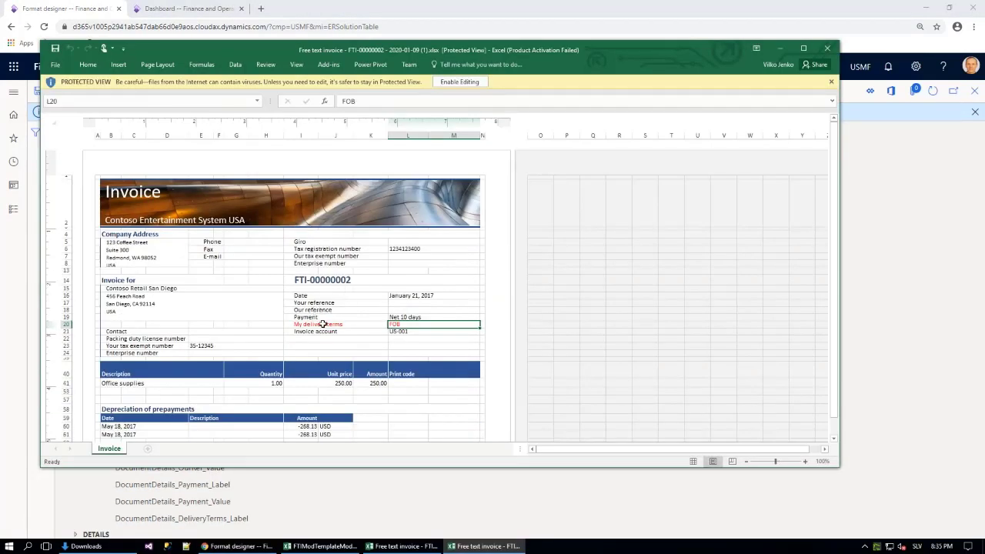
{"action": "left_click", "coordinate": [327, 324]}
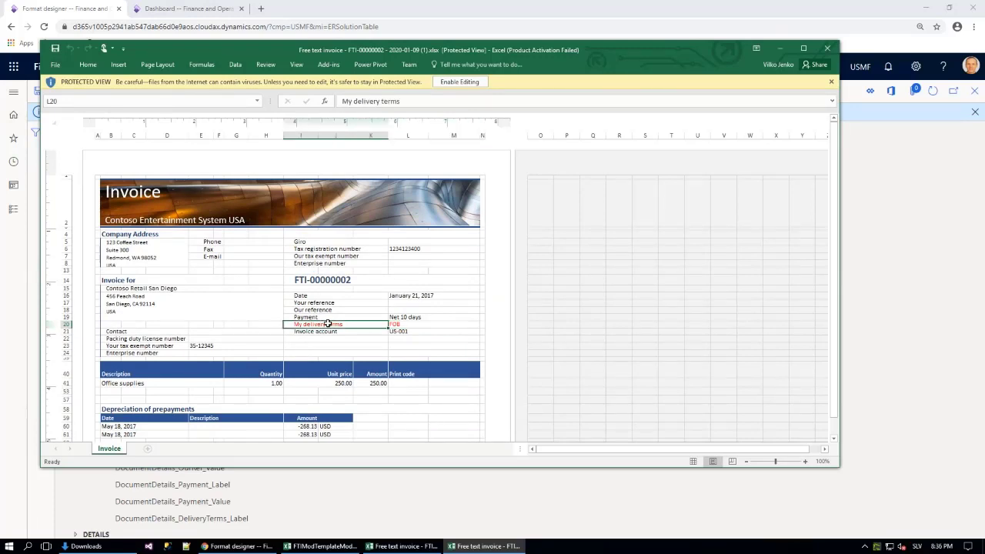
{"action": "left_click", "coordinate": [407, 324]}
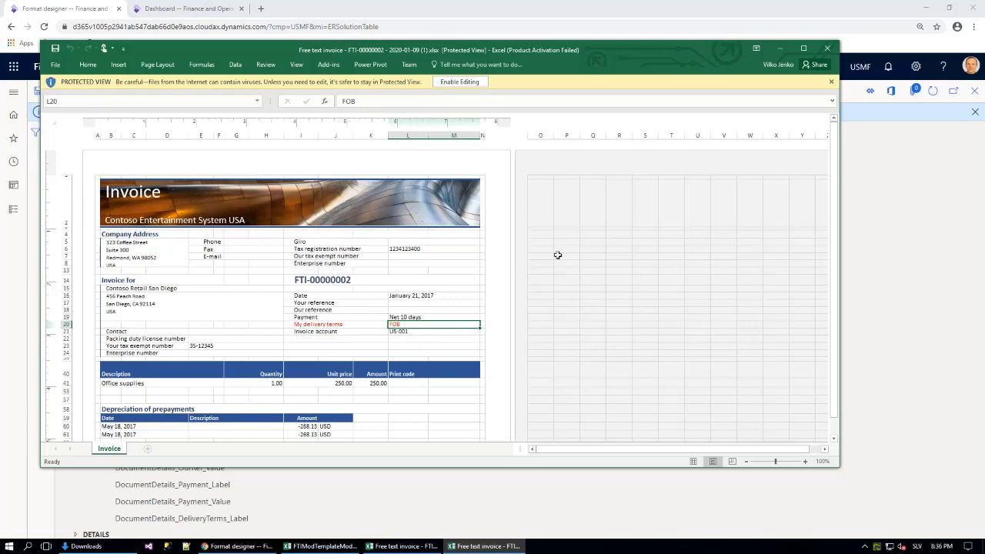
{"action": "left_click", "coordinate": [827, 48]}
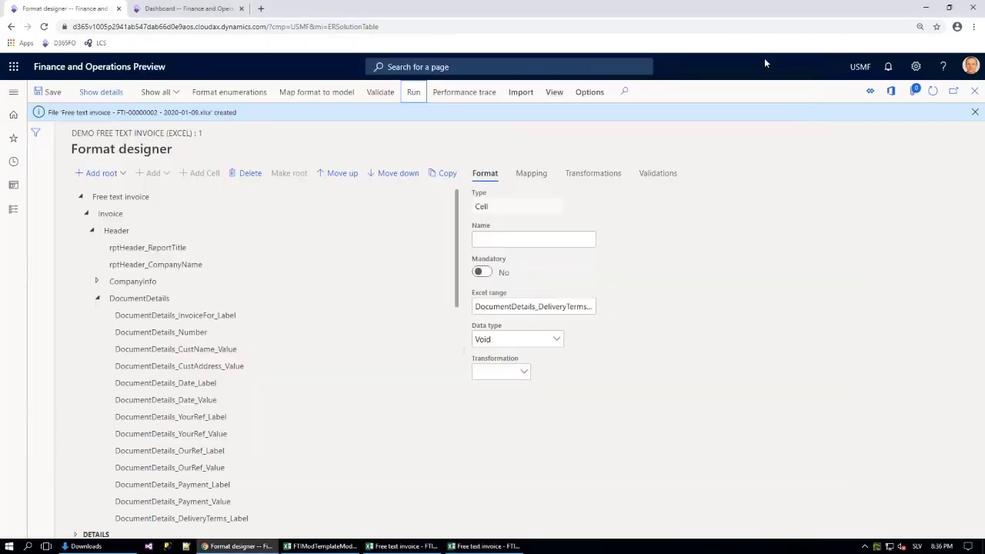
Close the format designer and change the status of the draft Demo free text invoice (Excel) version 155.81.1 to Complete
{"action": "left_click", "coordinate": [975, 93]}
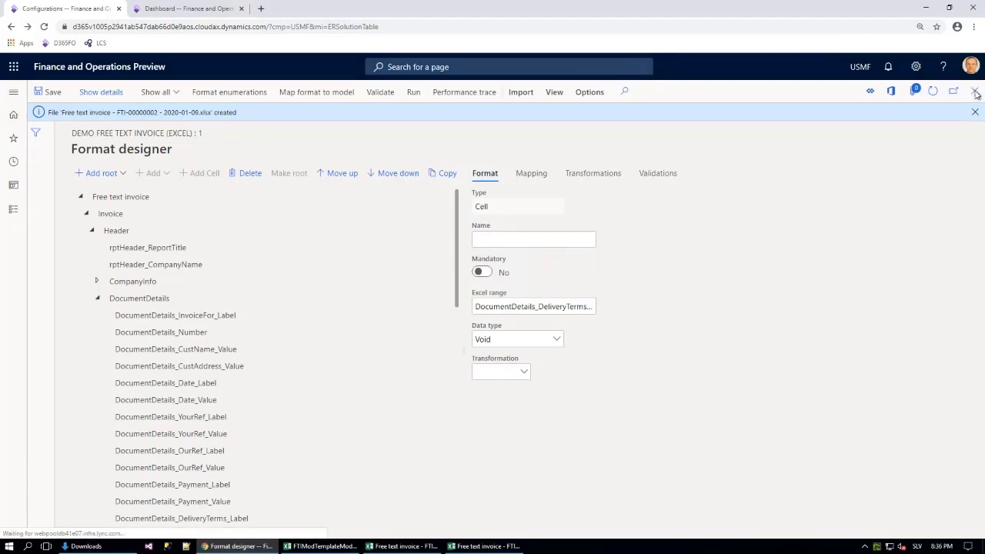
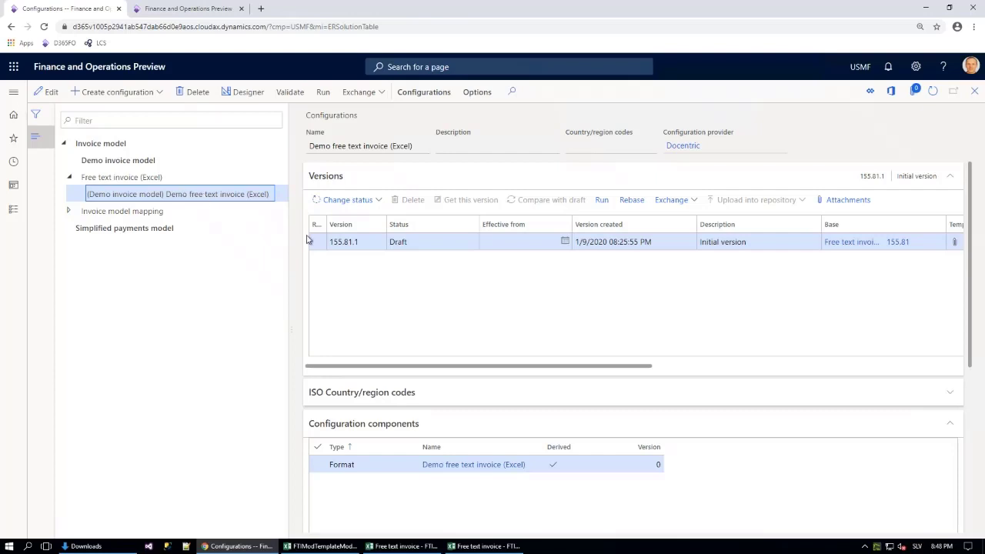
{"action": "left_click", "coordinate": [379, 202]}
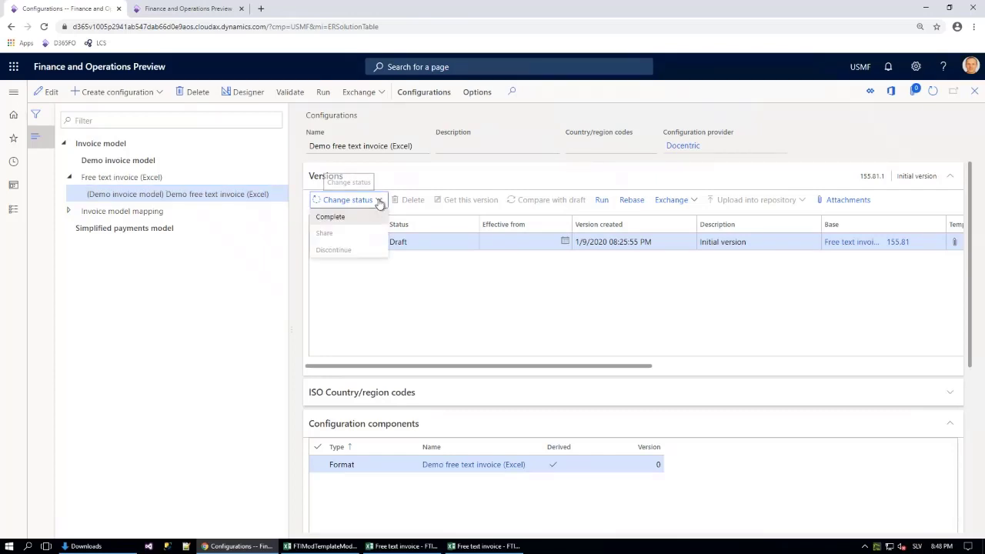
{"action": "left_click", "coordinate": [339, 217]}
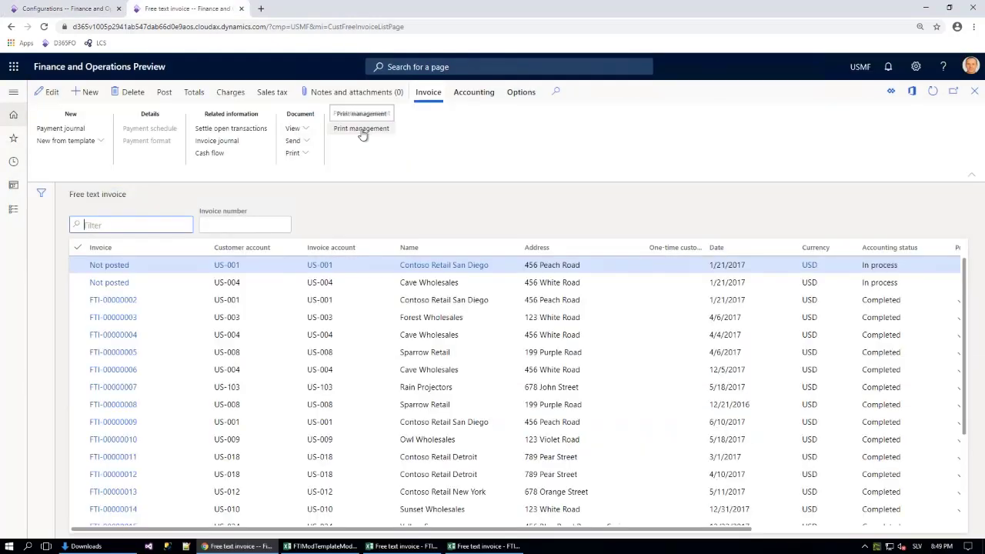
In the free text invoice print management setup, set the accounts receivable module's original document report format to Demo free text invoice (Excel)
{"action": "left_click", "coordinate": [362, 130]}
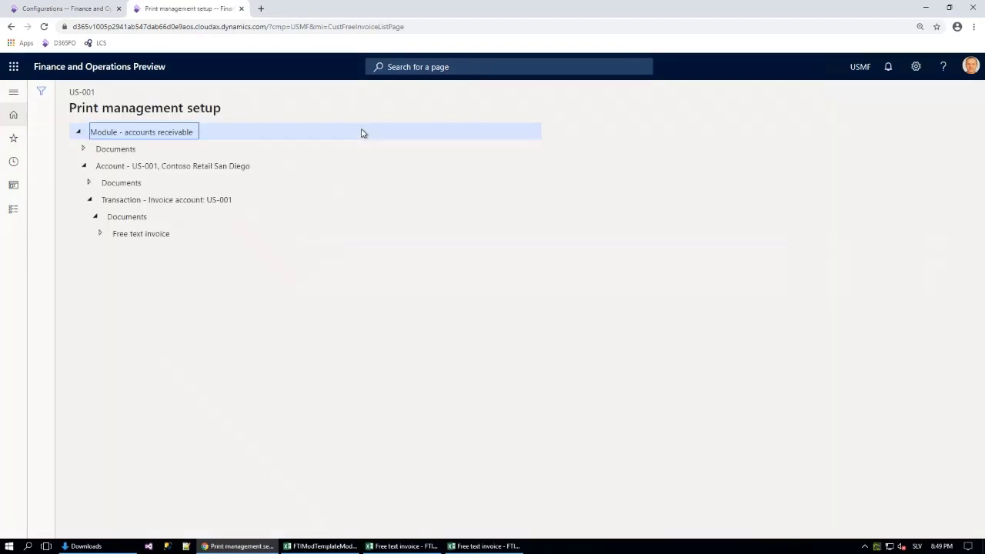
{"action": "left_click", "coordinate": [83, 148]}
{"action": "left_click", "coordinate": [89, 165]}
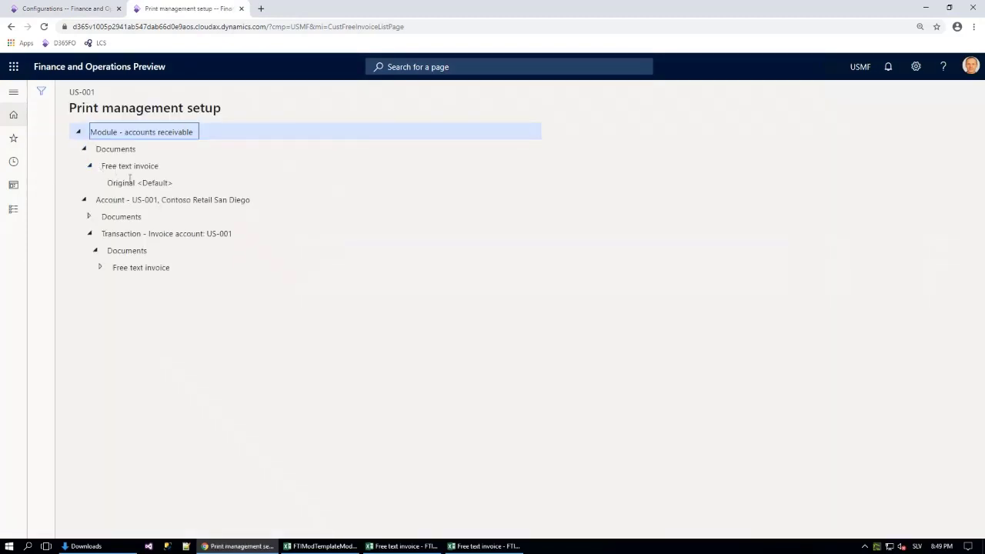
{"action": "left_click", "coordinate": [146, 183]}
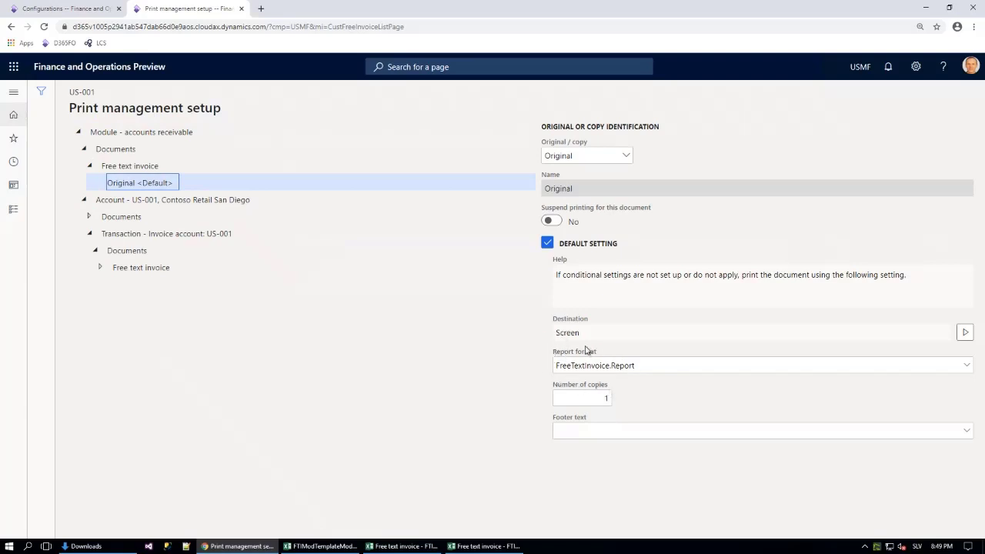
{"action": "left_click", "coordinate": [966, 367]}
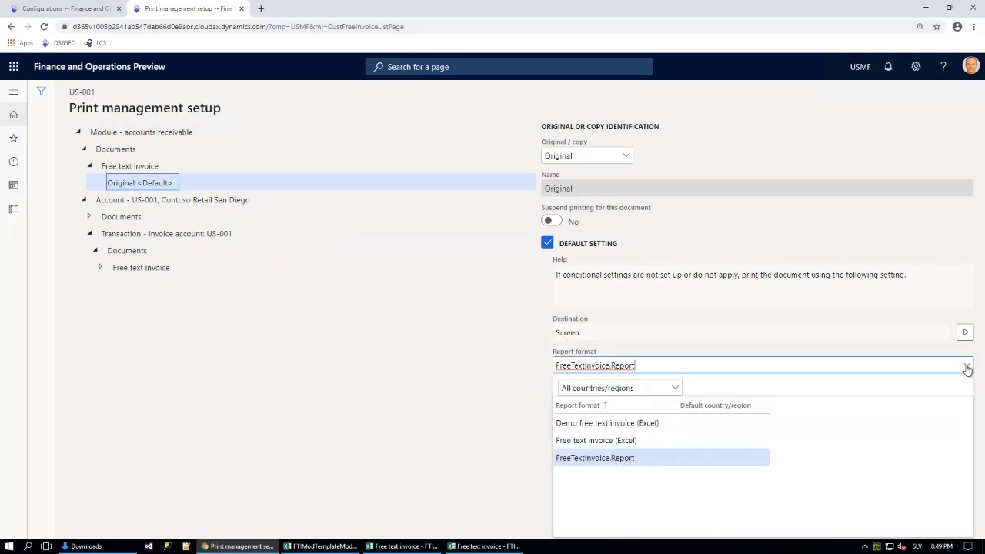
{"action": "left_click", "coordinate": [584, 423]}
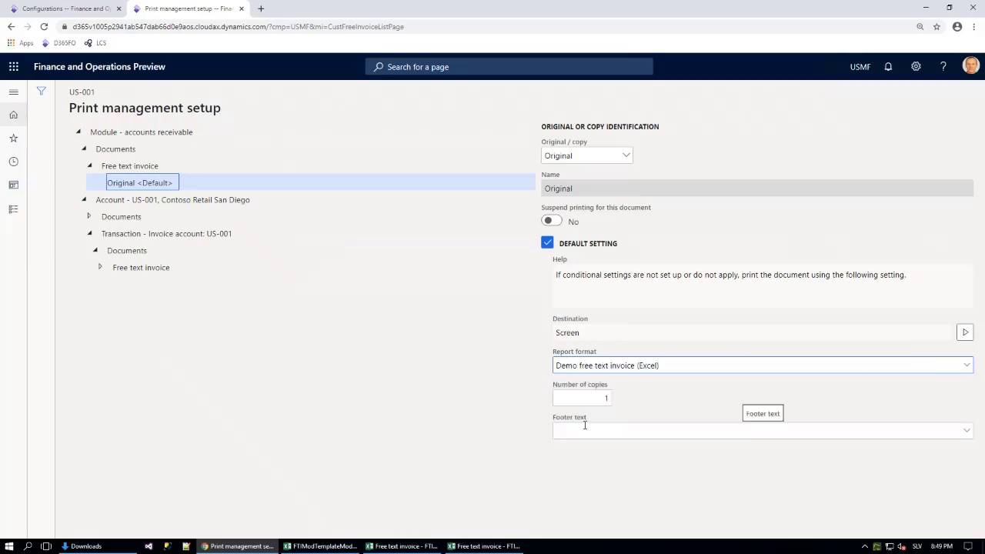
{"action": "left_click", "coordinate": [115, 166]}
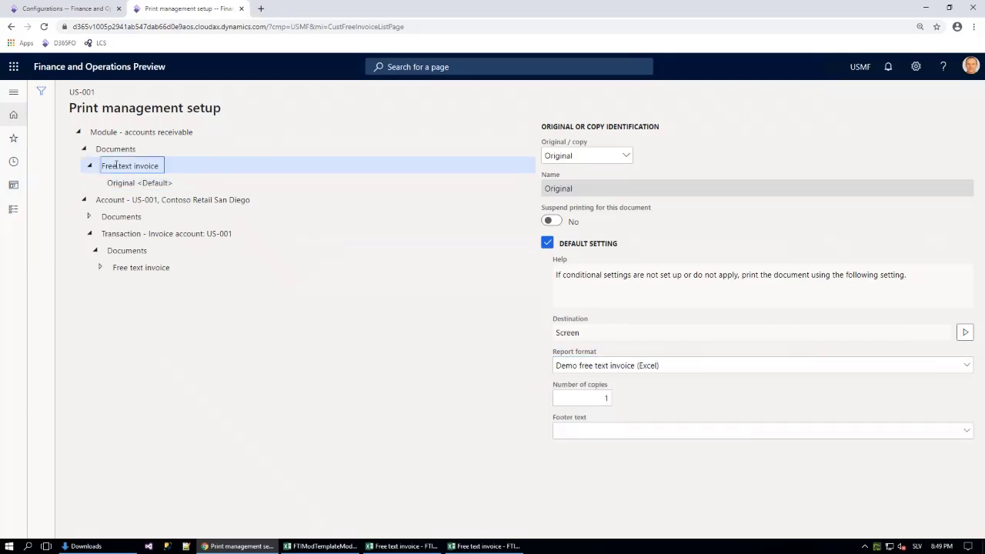
Close the print management setup and print the posted Contoso Retail San Diego free text invoice dated 1/21/2017
{"action": "key", "text": "Escape"}
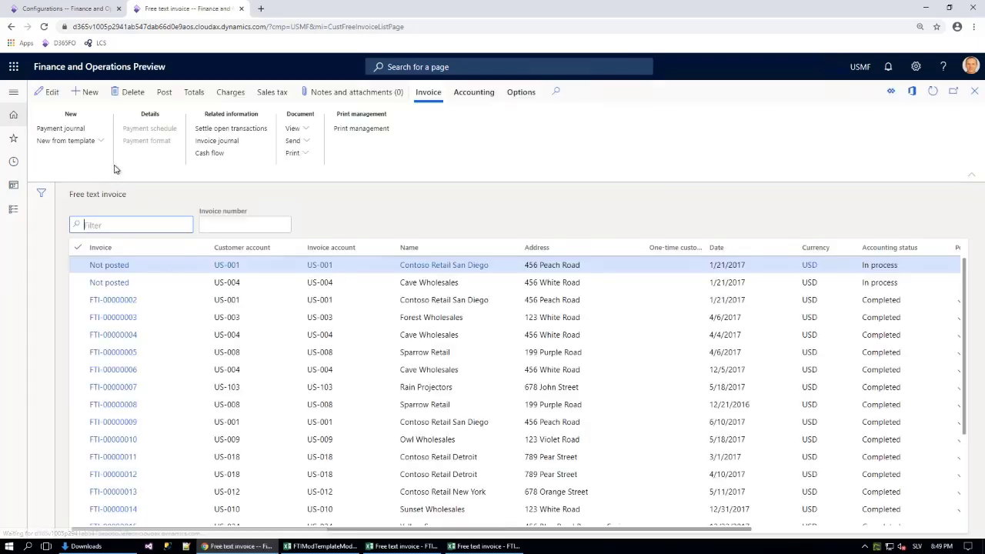
{"action": "left_click", "coordinate": [75, 300]}
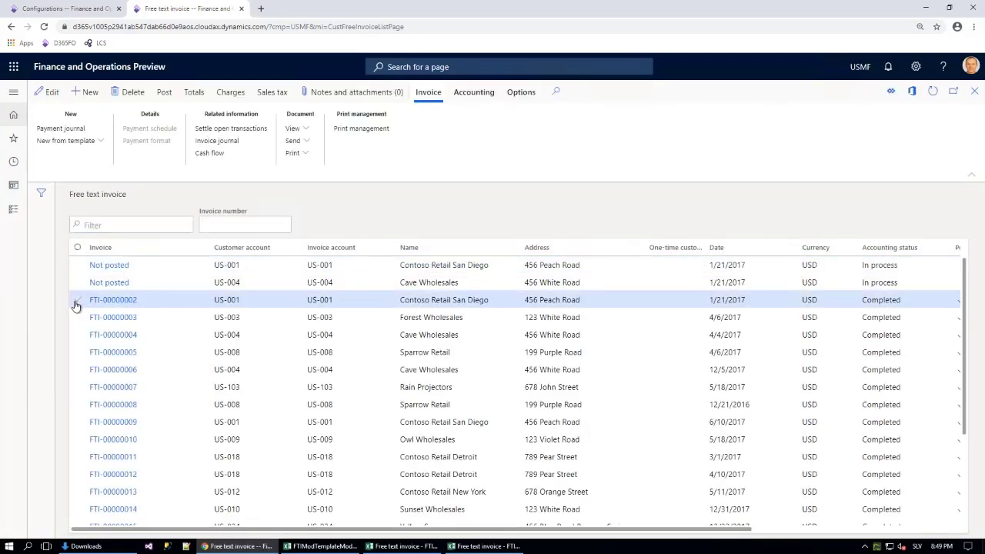
{"action": "left_click", "coordinate": [306, 153]}
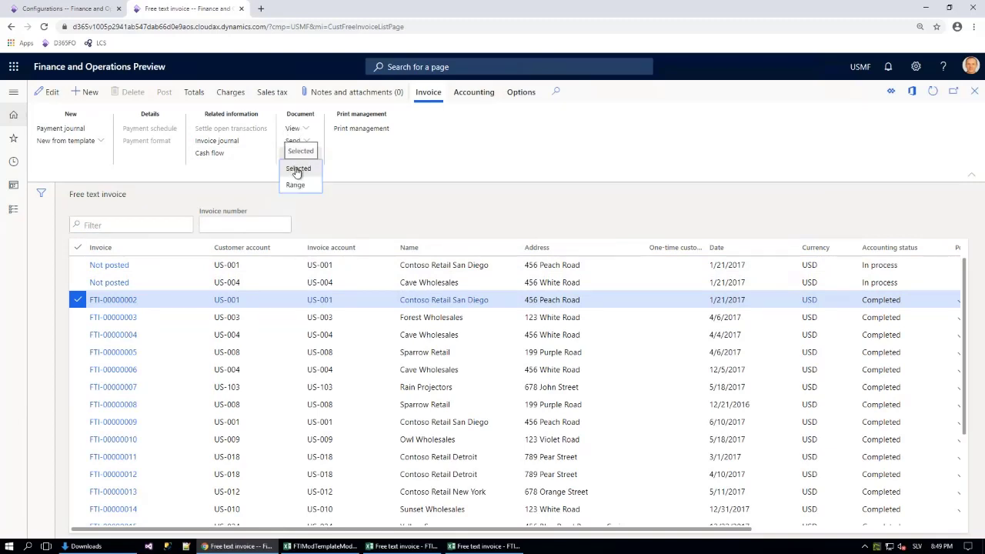
{"action": "left_click", "coordinate": [297, 170]}
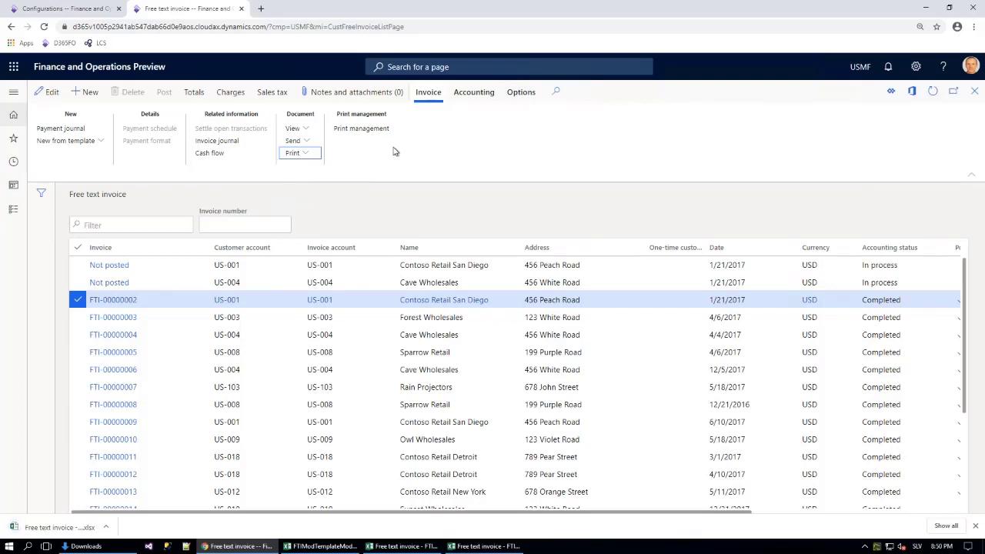
Open the downloaded free text invoice workbook in Excel, check the delivery terms in row 20, and minimize it
{"action": "left_click", "coordinate": [106, 529]}
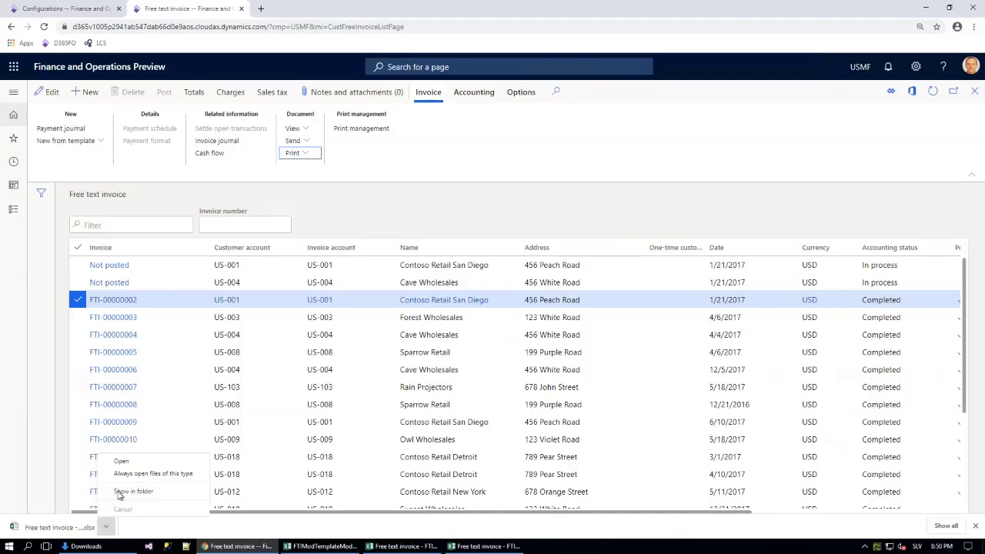
{"action": "left_click", "coordinate": [125, 463]}
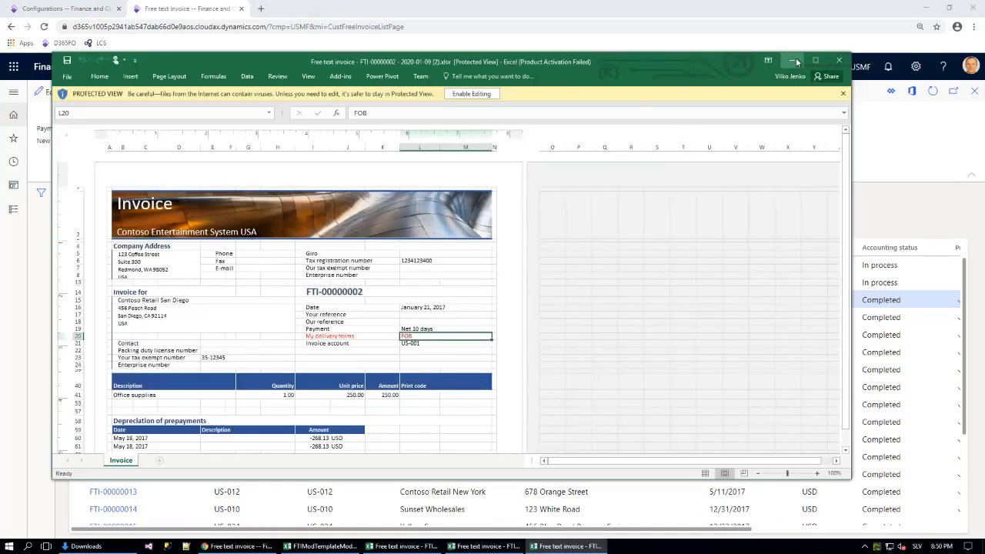
{"action": "left_click", "coordinate": [795, 60]}
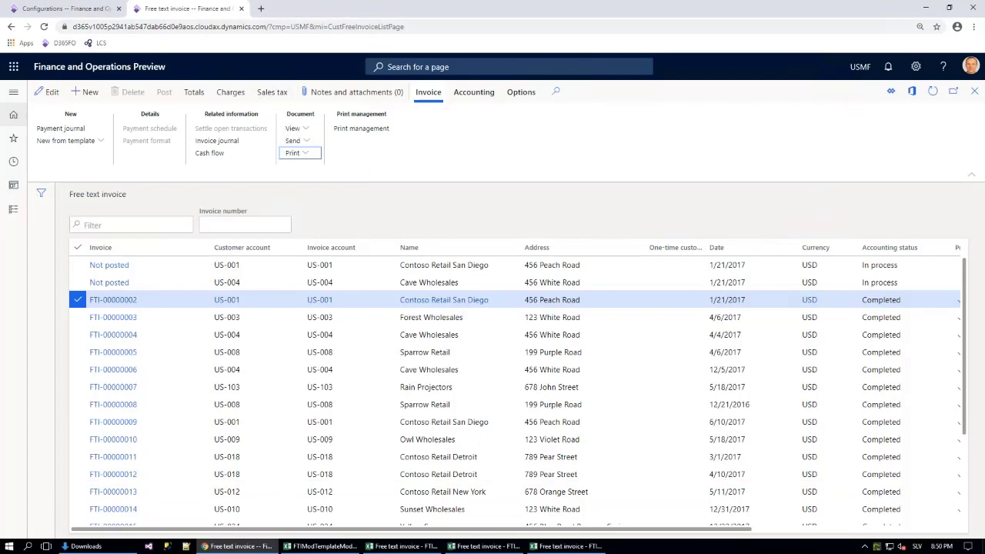
Leave the configurations page, go to Electronic reporting destination, and create a destination record referencing Demo free text invoice (Excel)
{"action": "left_click", "coordinate": [65, 9]}
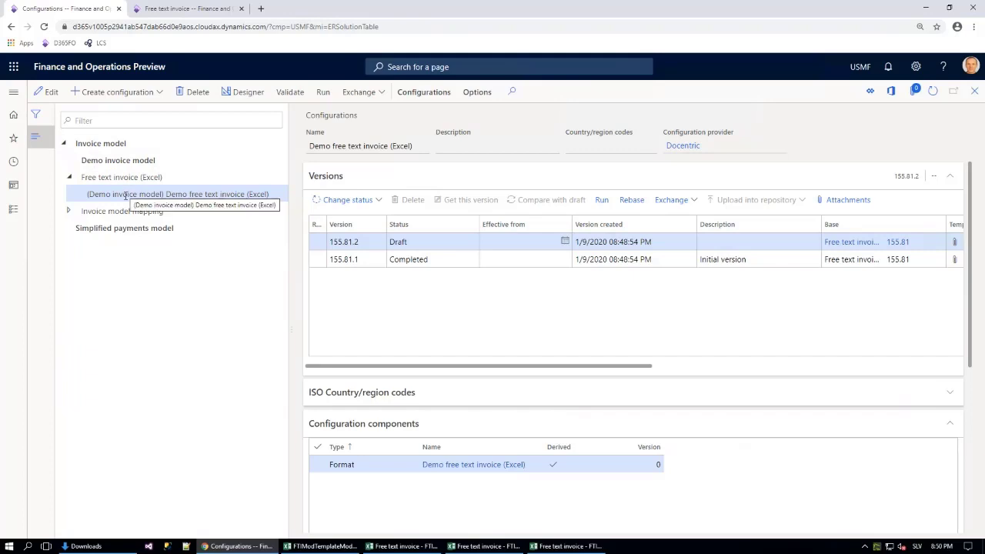
{"action": "left_click", "coordinate": [973, 92]}
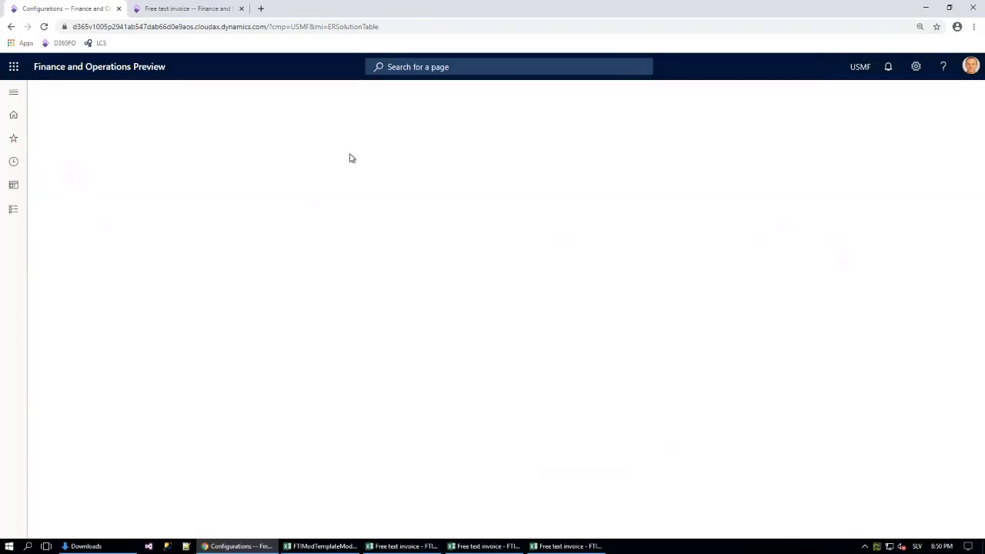
{"action": "left_click", "coordinate": [14, 92]}
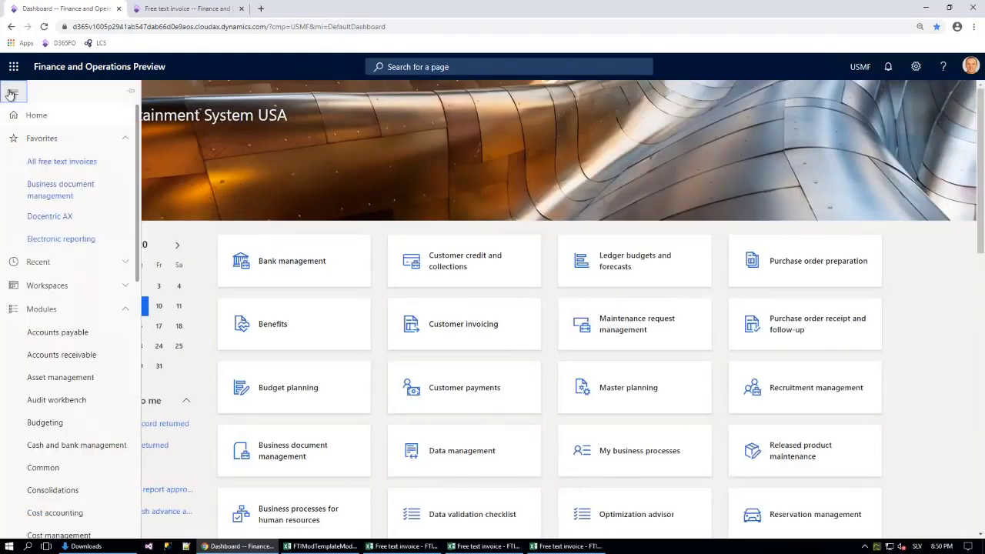
{"action": "left_click", "coordinate": [43, 240]}
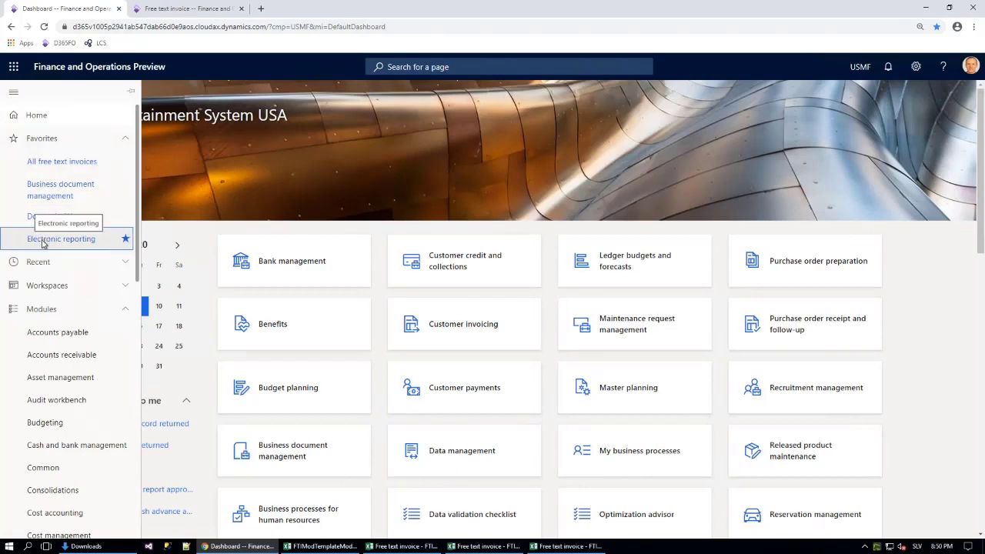
{"action": "left_click", "coordinate": [436, 247]}
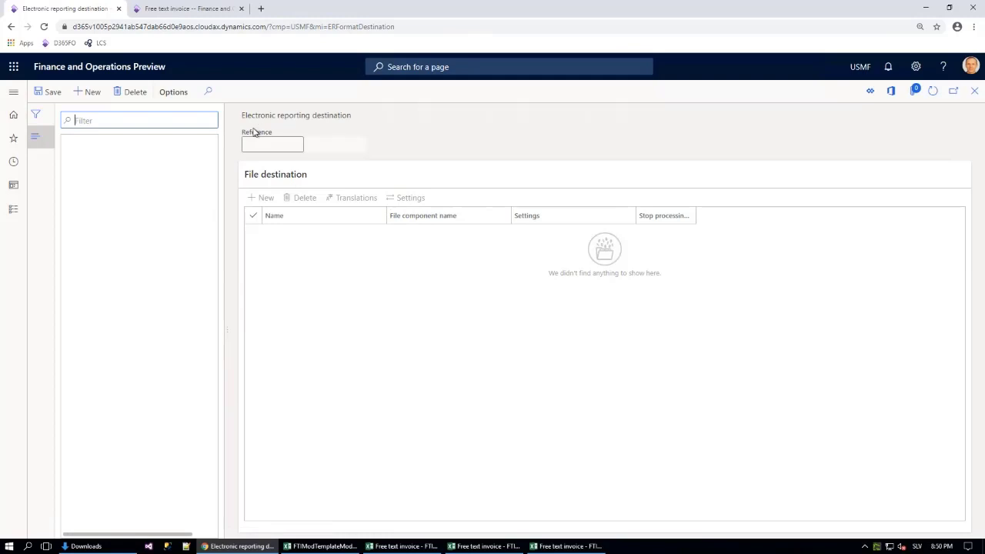
{"action": "left_click", "coordinate": [97, 93]}
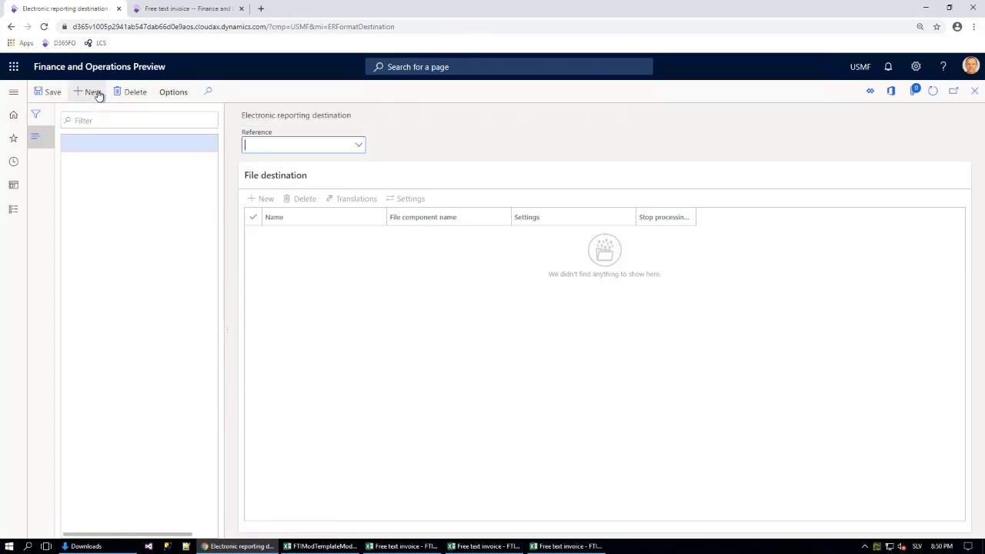
{"action": "left_click", "coordinate": [358, 146]}
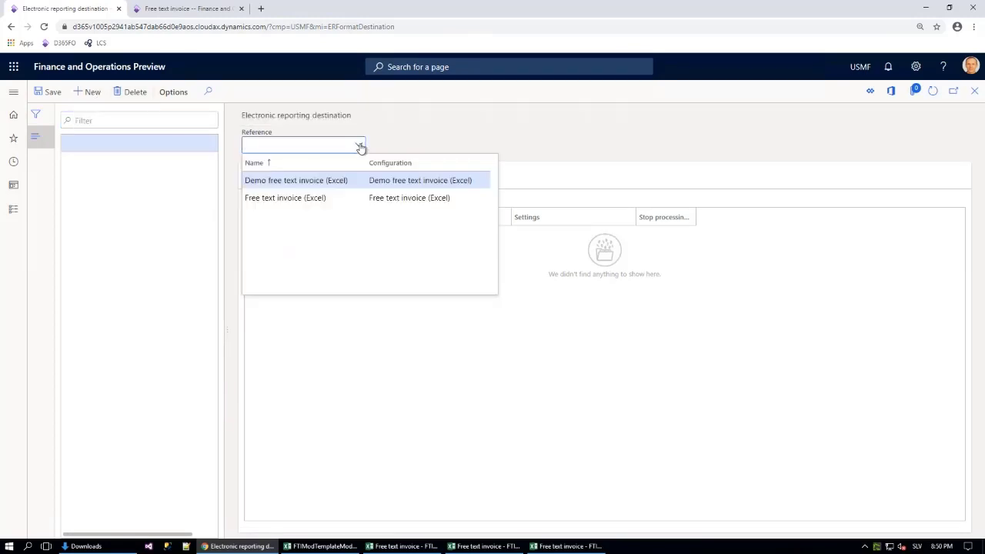
{"action": "left_click", "coordinate": [292, 181]}
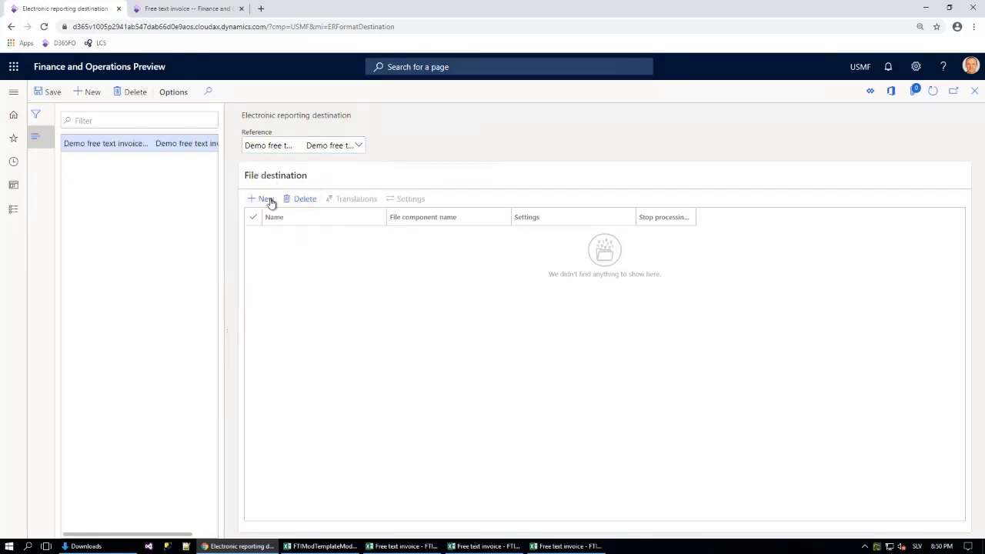
Add a file destination named FTI to screen for the Free text invoice file component
{"action": "left_click", "coordinate": [266, 198]}
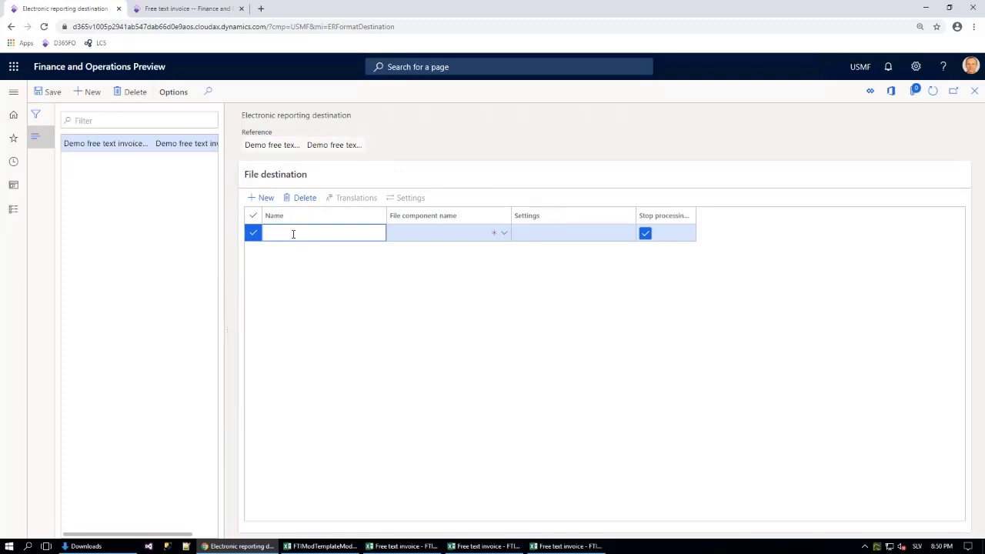
{"action": "type", "text": "FTI to screen"}
{"action": "left_click", "coordinate": [503, 233]}
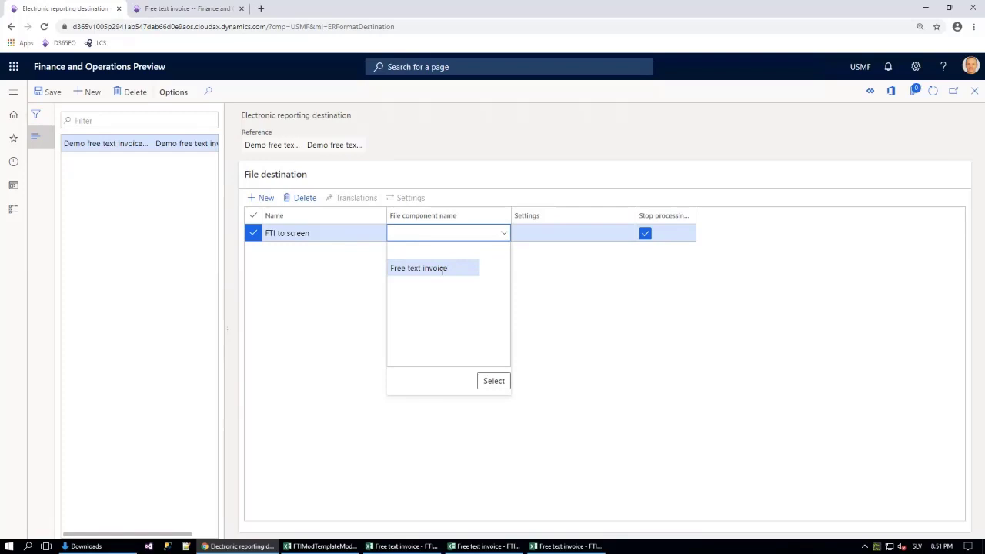
{"action": "left_click", "coordinate": [493, 381]}
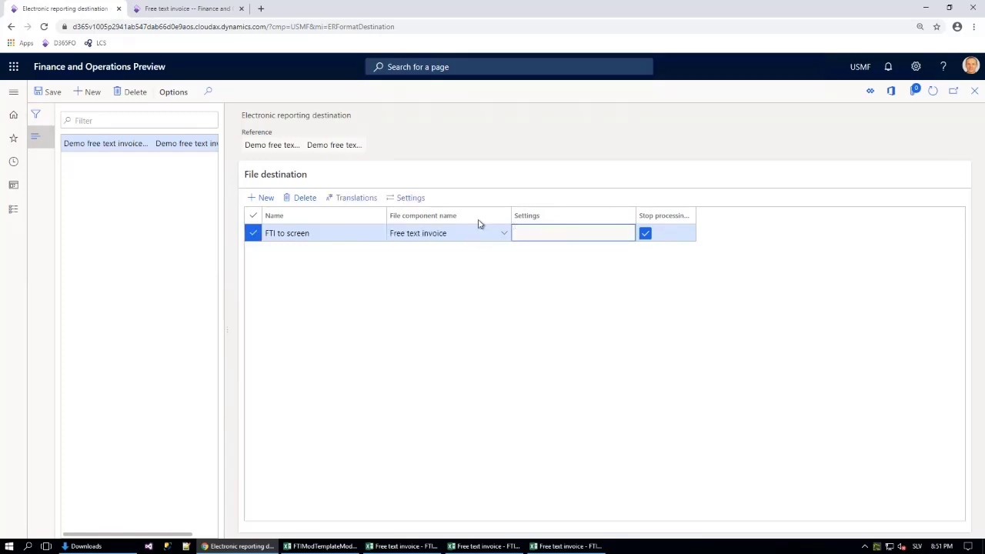
Enable the Screen destination in the settings of FTI to screen and confirm
{"action": "left_click", "coordinate": [409, 199]}
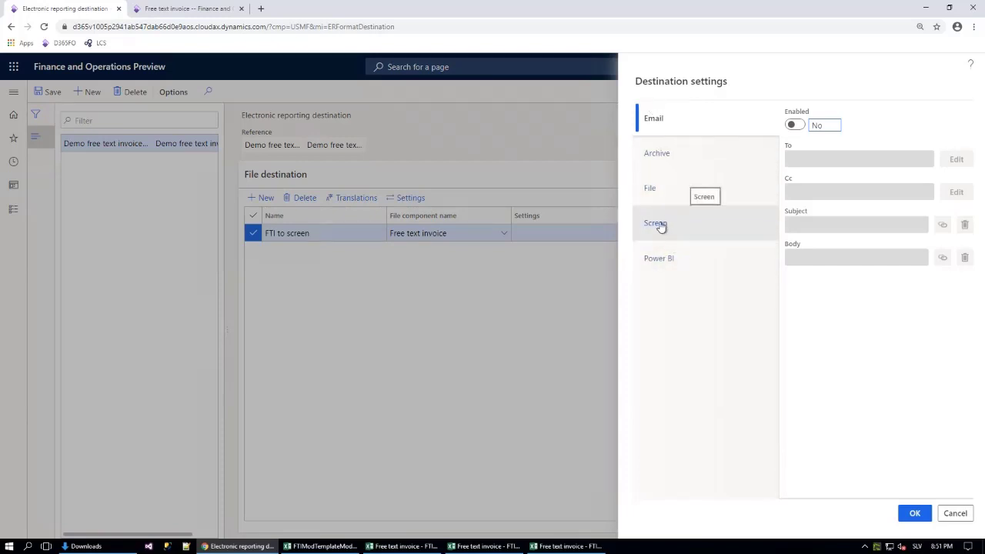
{"action": "left_click", "coordinate": [655, 223]}
{"action": "left_click", "coordinate": [797, 127]}
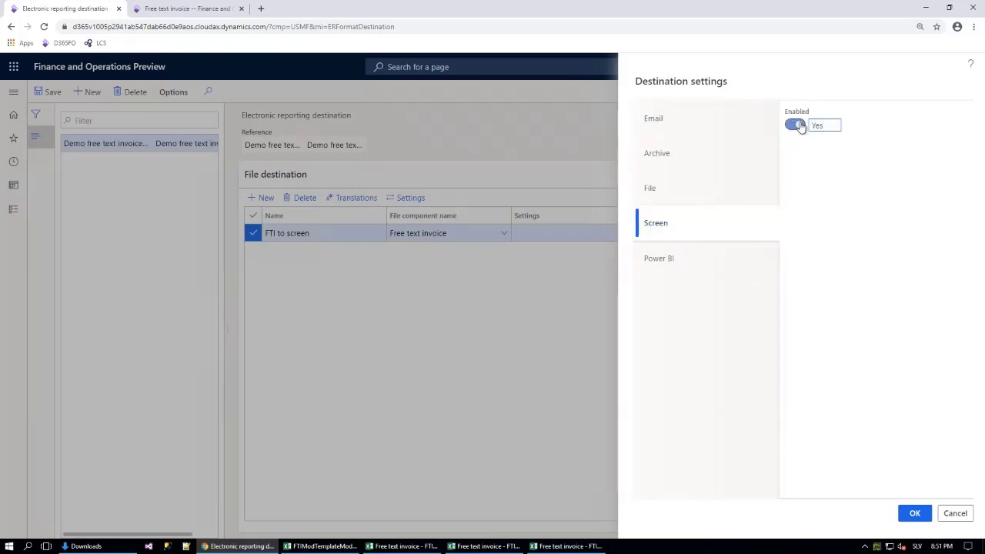
{"action": "left_click", "coordinate": [915, 514]}
Print the selected posted invoice again, check the invoice in the browser's Excel viewer, and close the viewer
{"action": "left_click", "coordinate": [174, 11]}
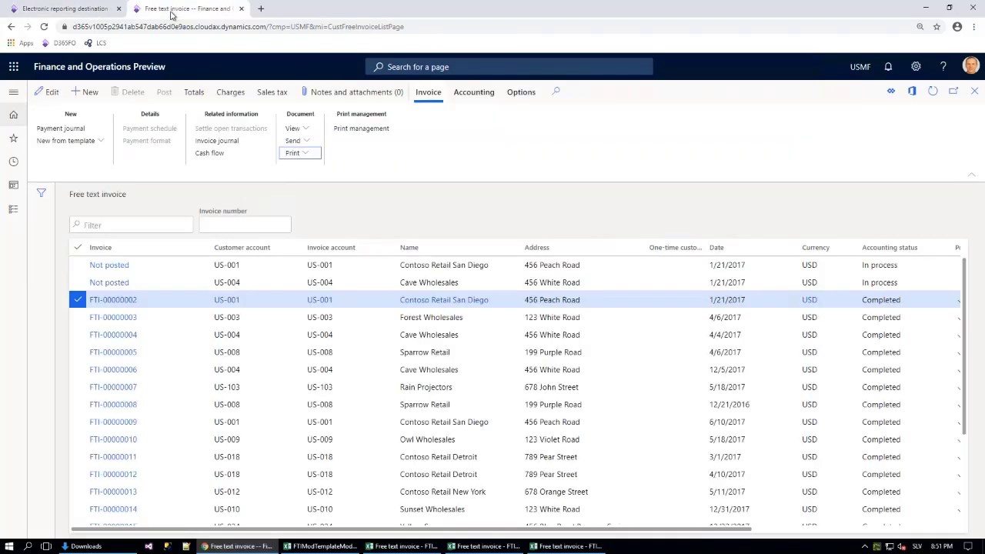
{"action": "left_click", "coordinate": [296, 153]}
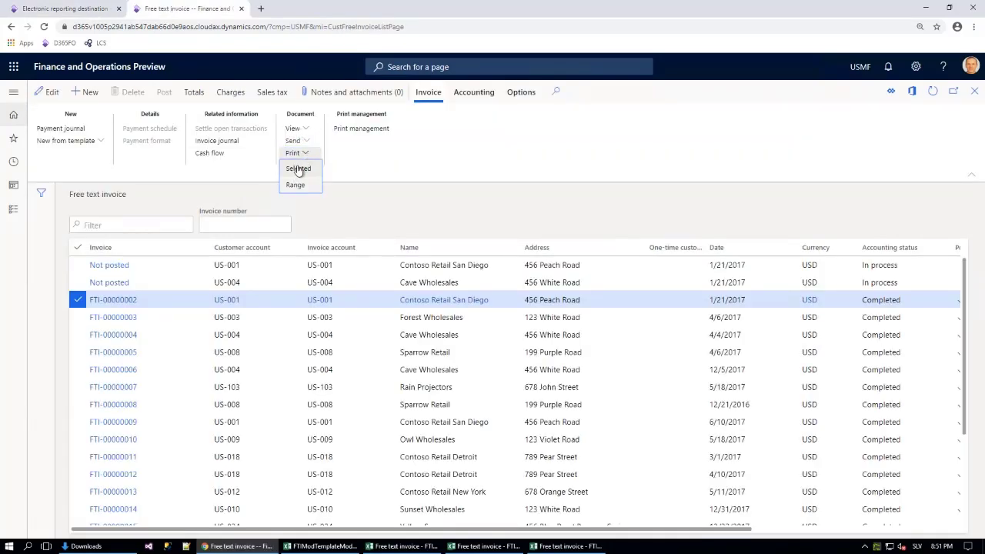
{"action": "left_click", "coordinate": [300, 179]}
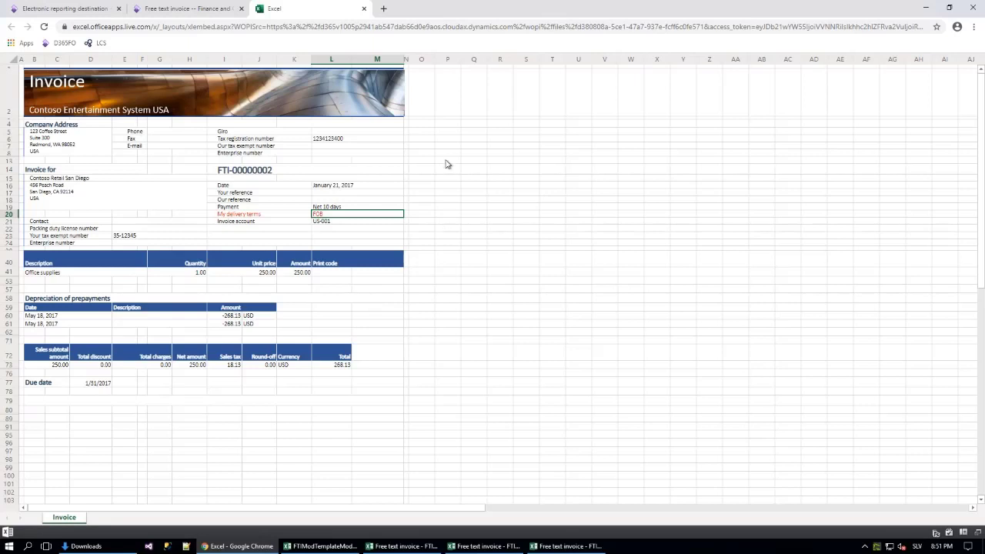
{"action": "left_click", "coordinate": [365, 8]}
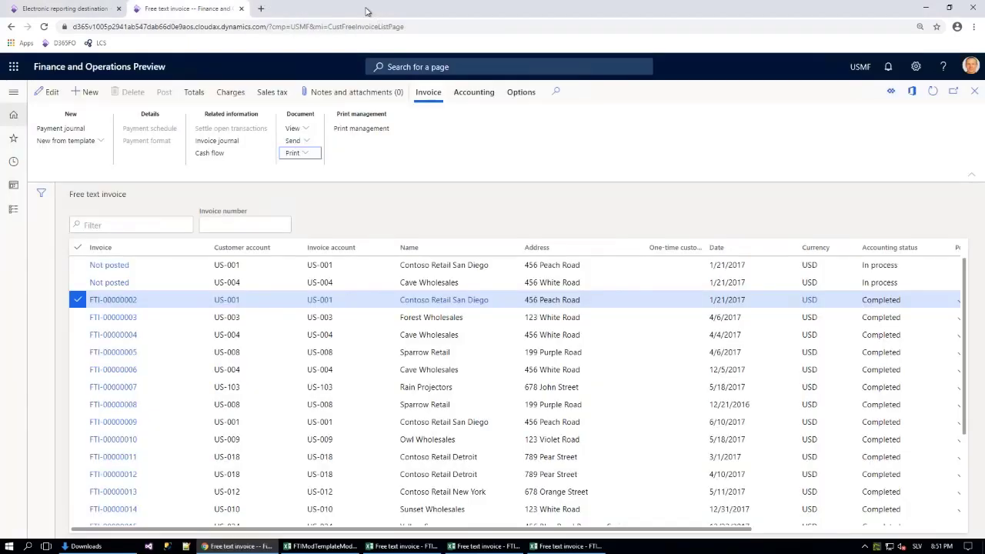
Reopen the FTI to screen destination settings, enable the Power BI destination, and look through its SharePoint types
{"action": "left_click", "coordinate": [67, 8]}
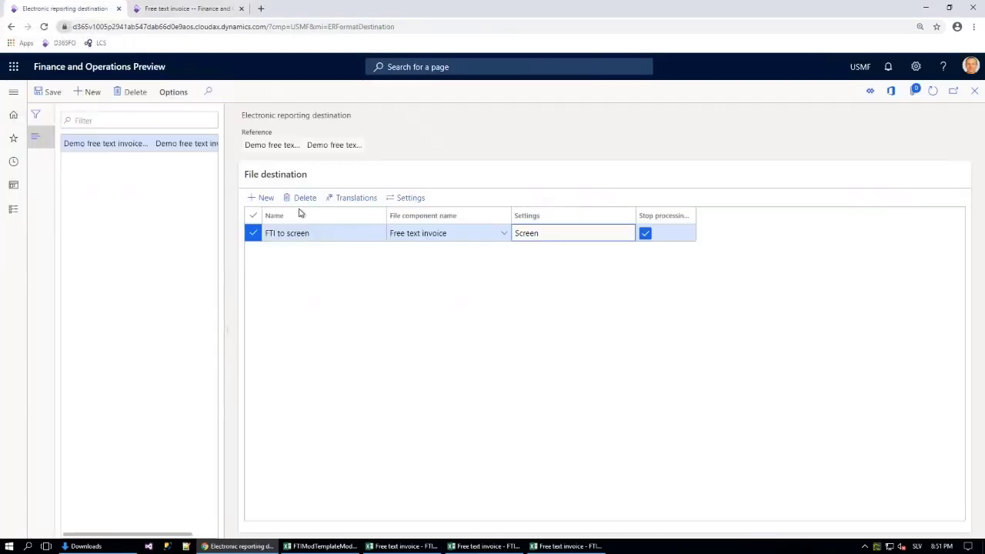
{"action": "left_click", "coordinate": [408, 201]}
{"action": "left_click", "coordinate": [674, 259]}
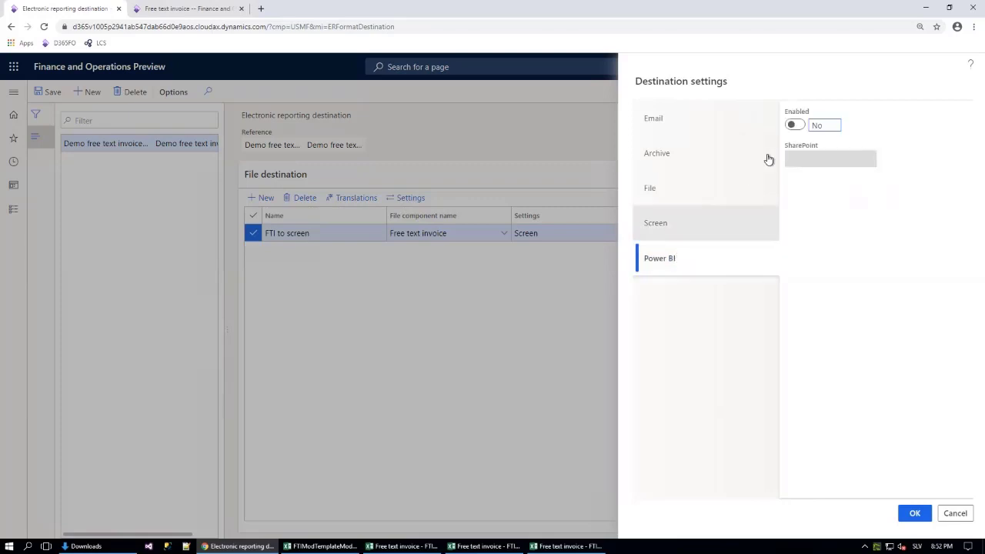
{"action": "left_click", "coordinate": [800, 126]}
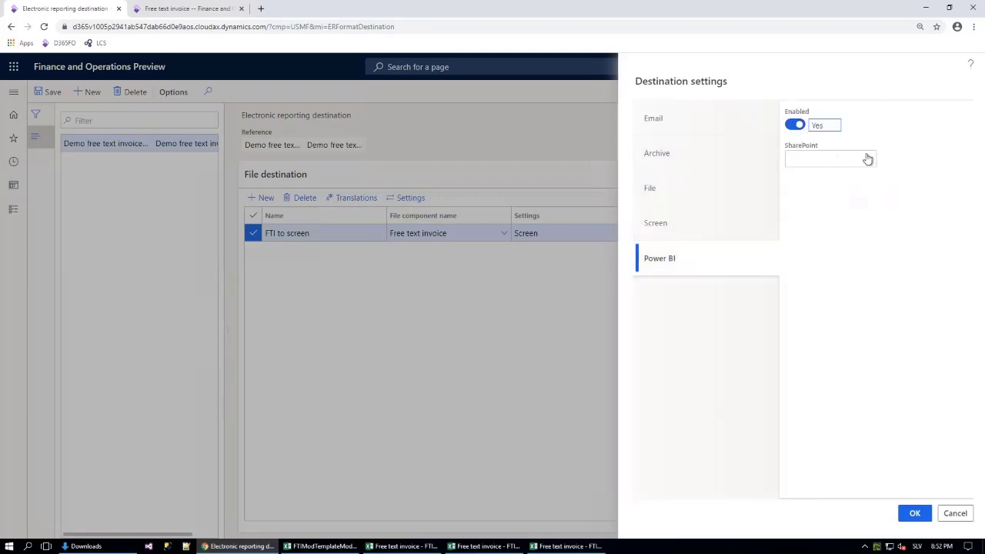
{"action": "left_click", "coordinate": [867, 159]}
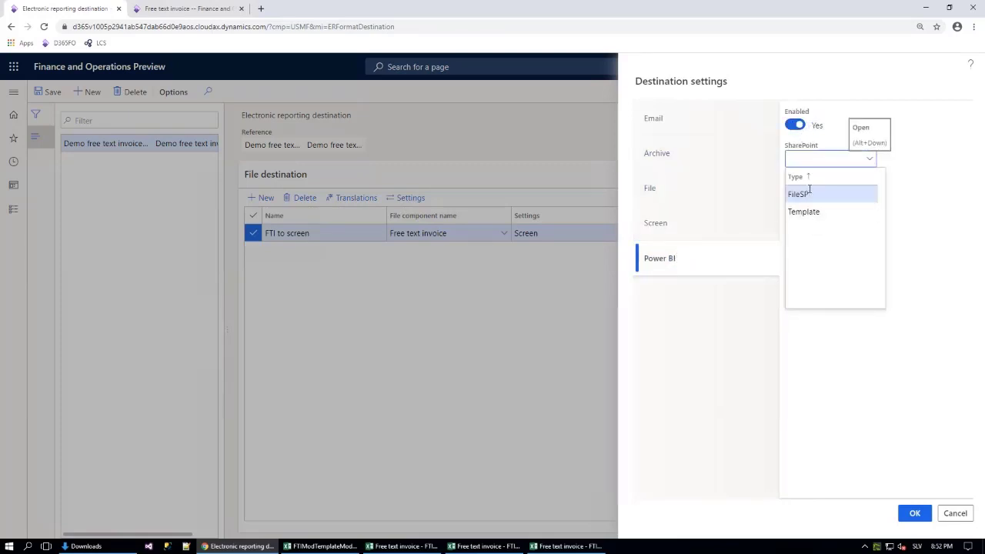
{"action": "left_click", "coordinate": [871, 160]}
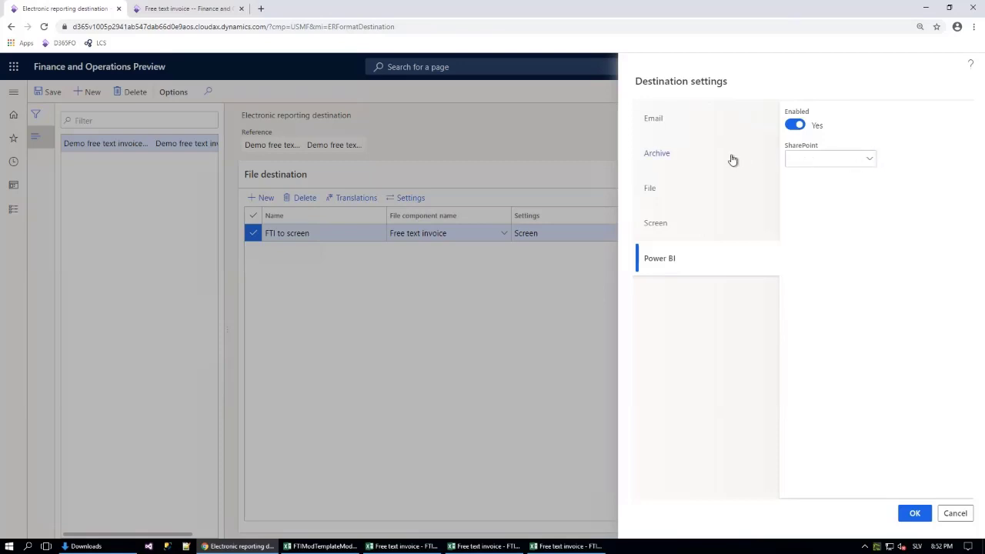
View the File destination settings, enable the Archive destination, and look through its available document types
{"action": "left_click", "coordinate": [650, 193]}
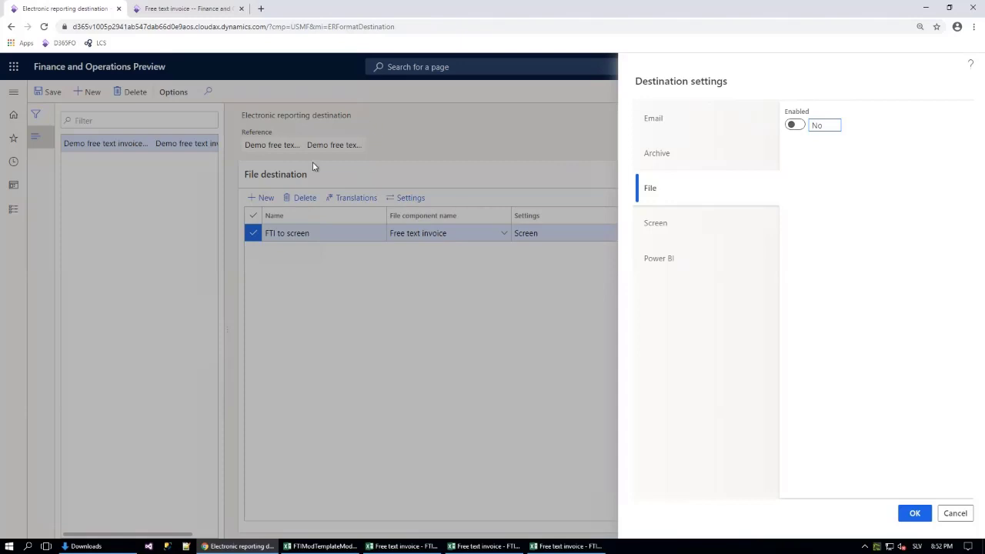
{"action": "left_click", "coordinate": [654, 155]}
{"action": "left_click", "coordinate": [793, 126]}
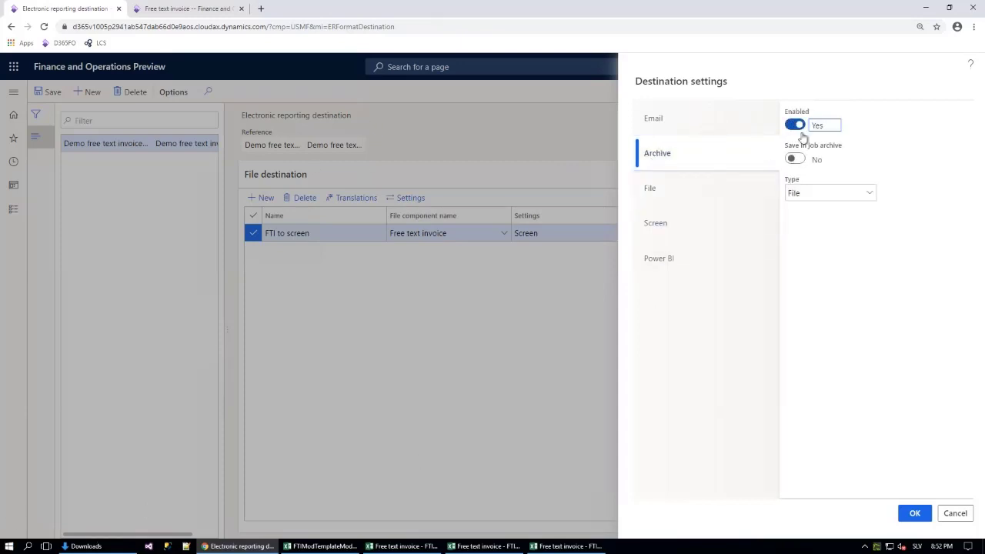
{"action": "left_click", "coordinate": [867, 196]}
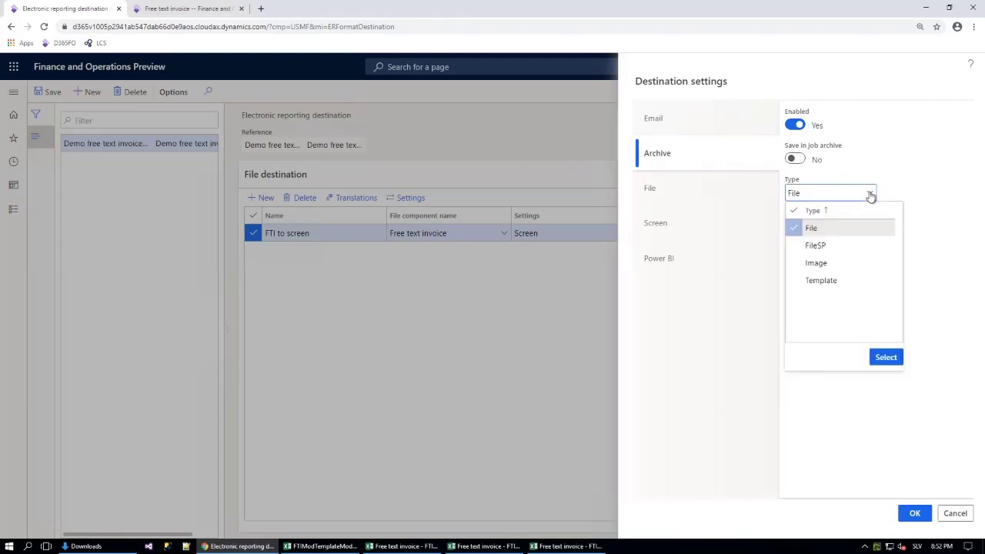
{"action": "left_click", "coordinate": [870, 197]}
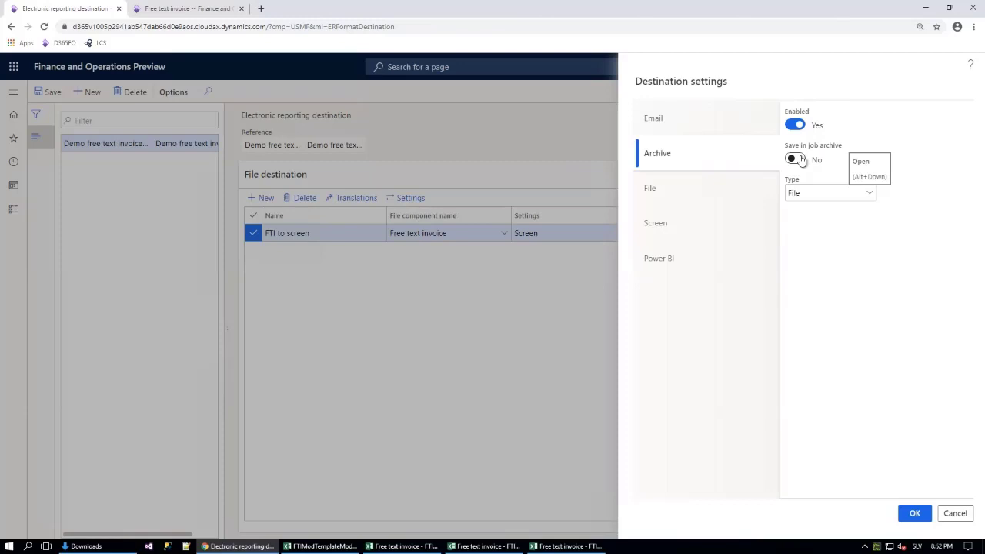
Enable the Email destination, look through the recipient source options for its To field, and leave the recipient list without adding any
{"action": "left_click", "coordinate": [658, 120]}
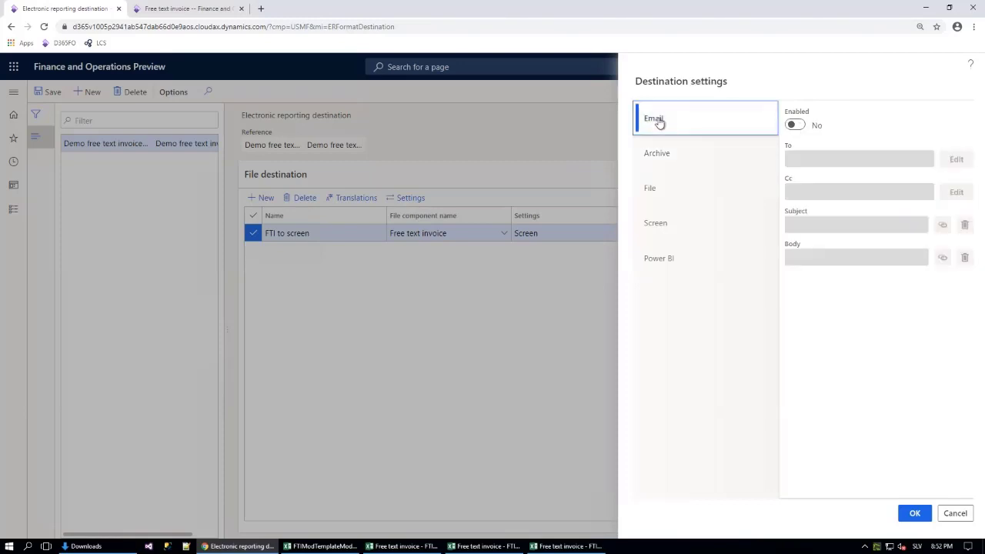
{"action": "left_click", "coordinate": [797, 124]}
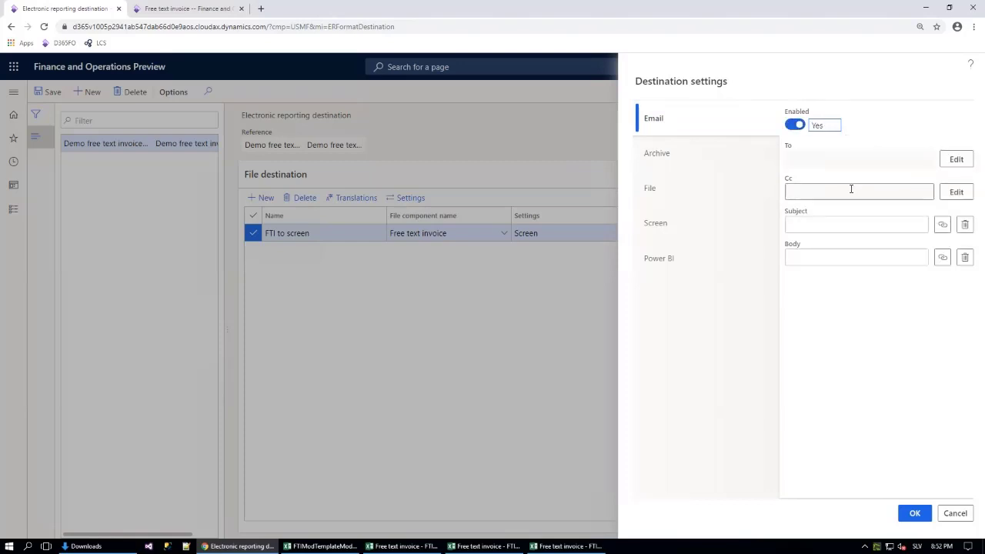
{"action": "left_click", "coordinate": [956, 160]}
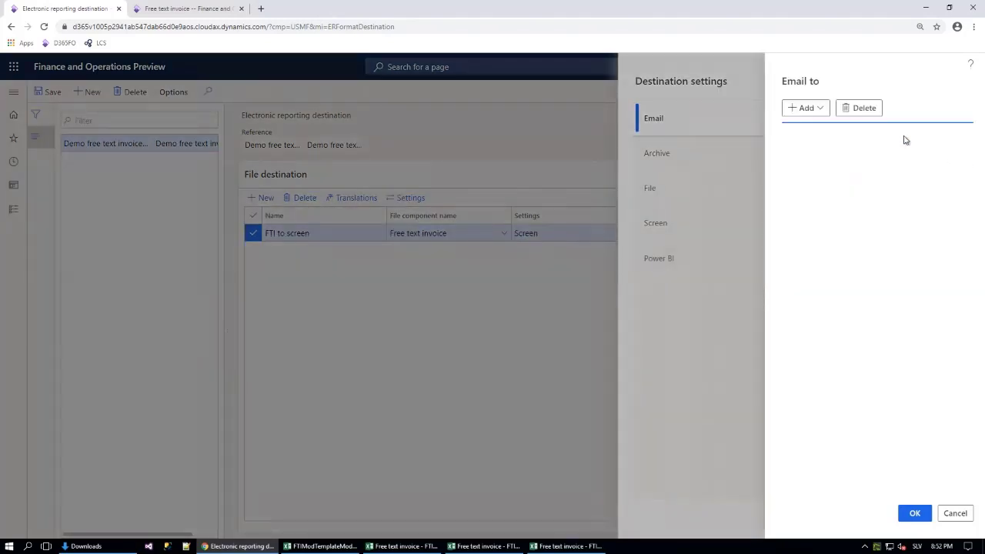
{"action": "left_click", "coordinate": [808, 107]}
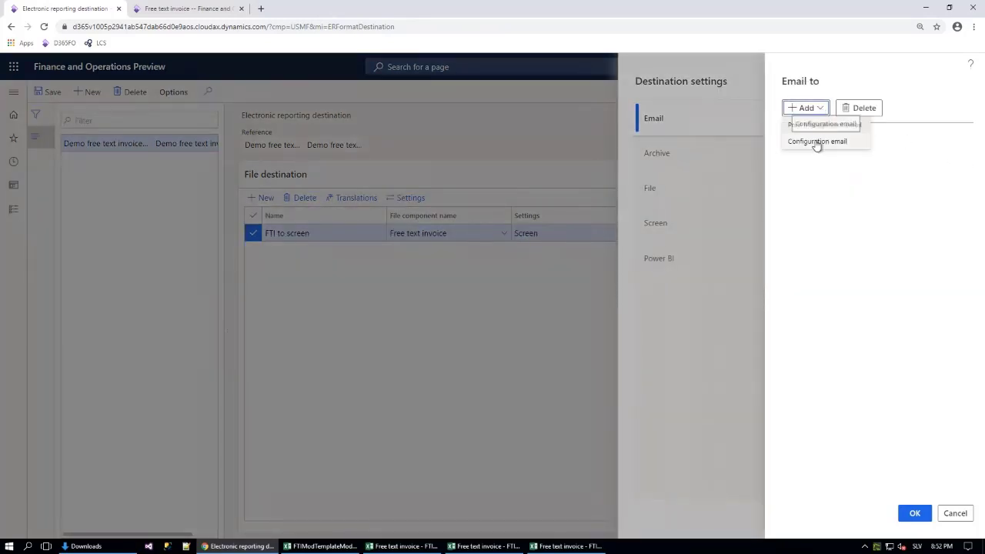
{"action": "left_click", "coordinate": [945, 501]}
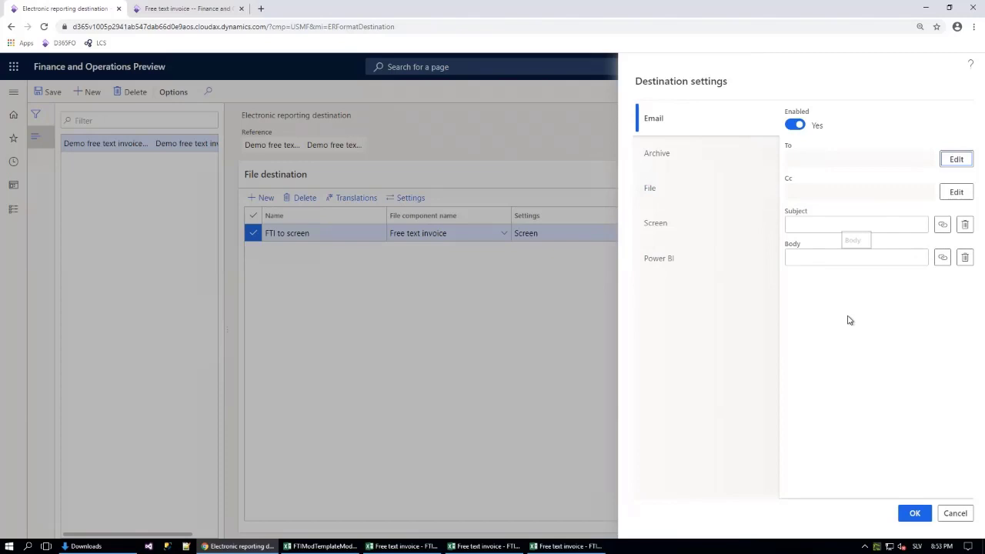
Disable the Email and Archive destinations again and discard the changes to the FTI to screen destination settings
{"action": "left_click", "coordinate": [793, 124]}
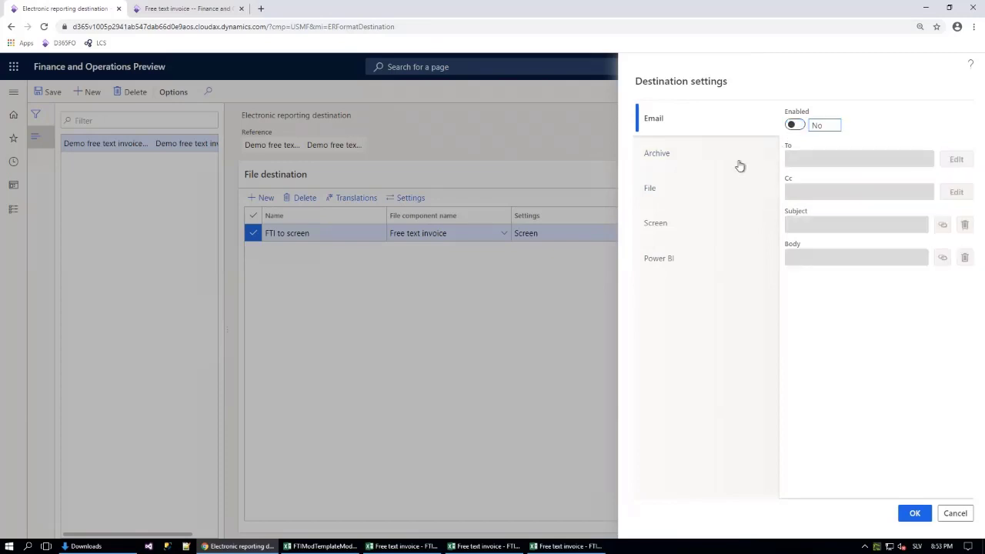
{"action": "left_click", "coordinate": [679, 156]}
{"action": "left_click", "coordinate": [793, 125]}
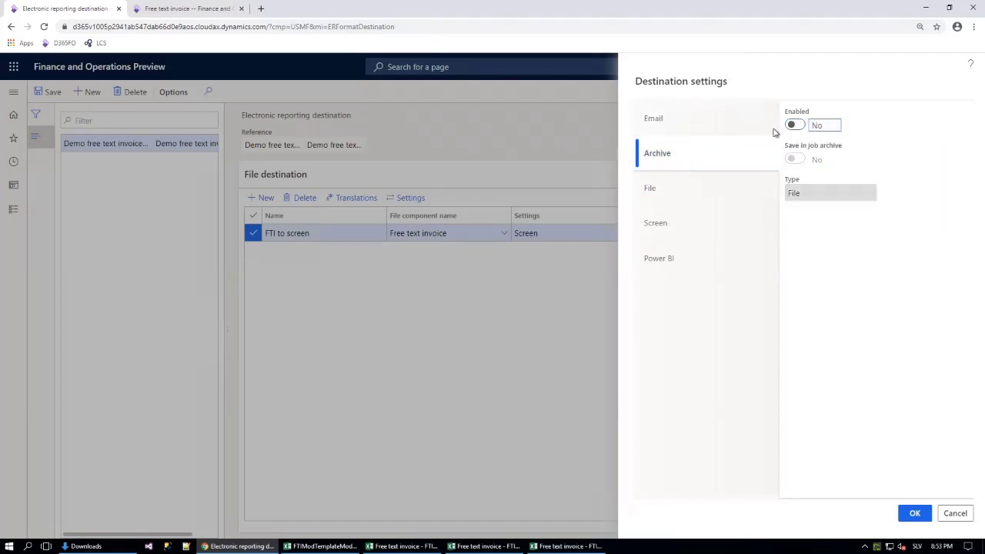
{"action": "left_click", "coordinate": [957, 513]}
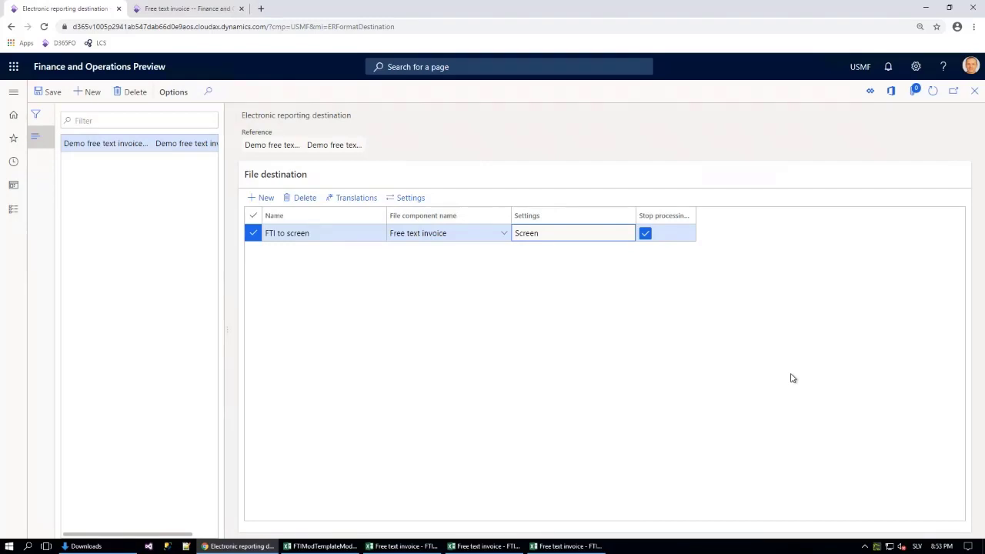